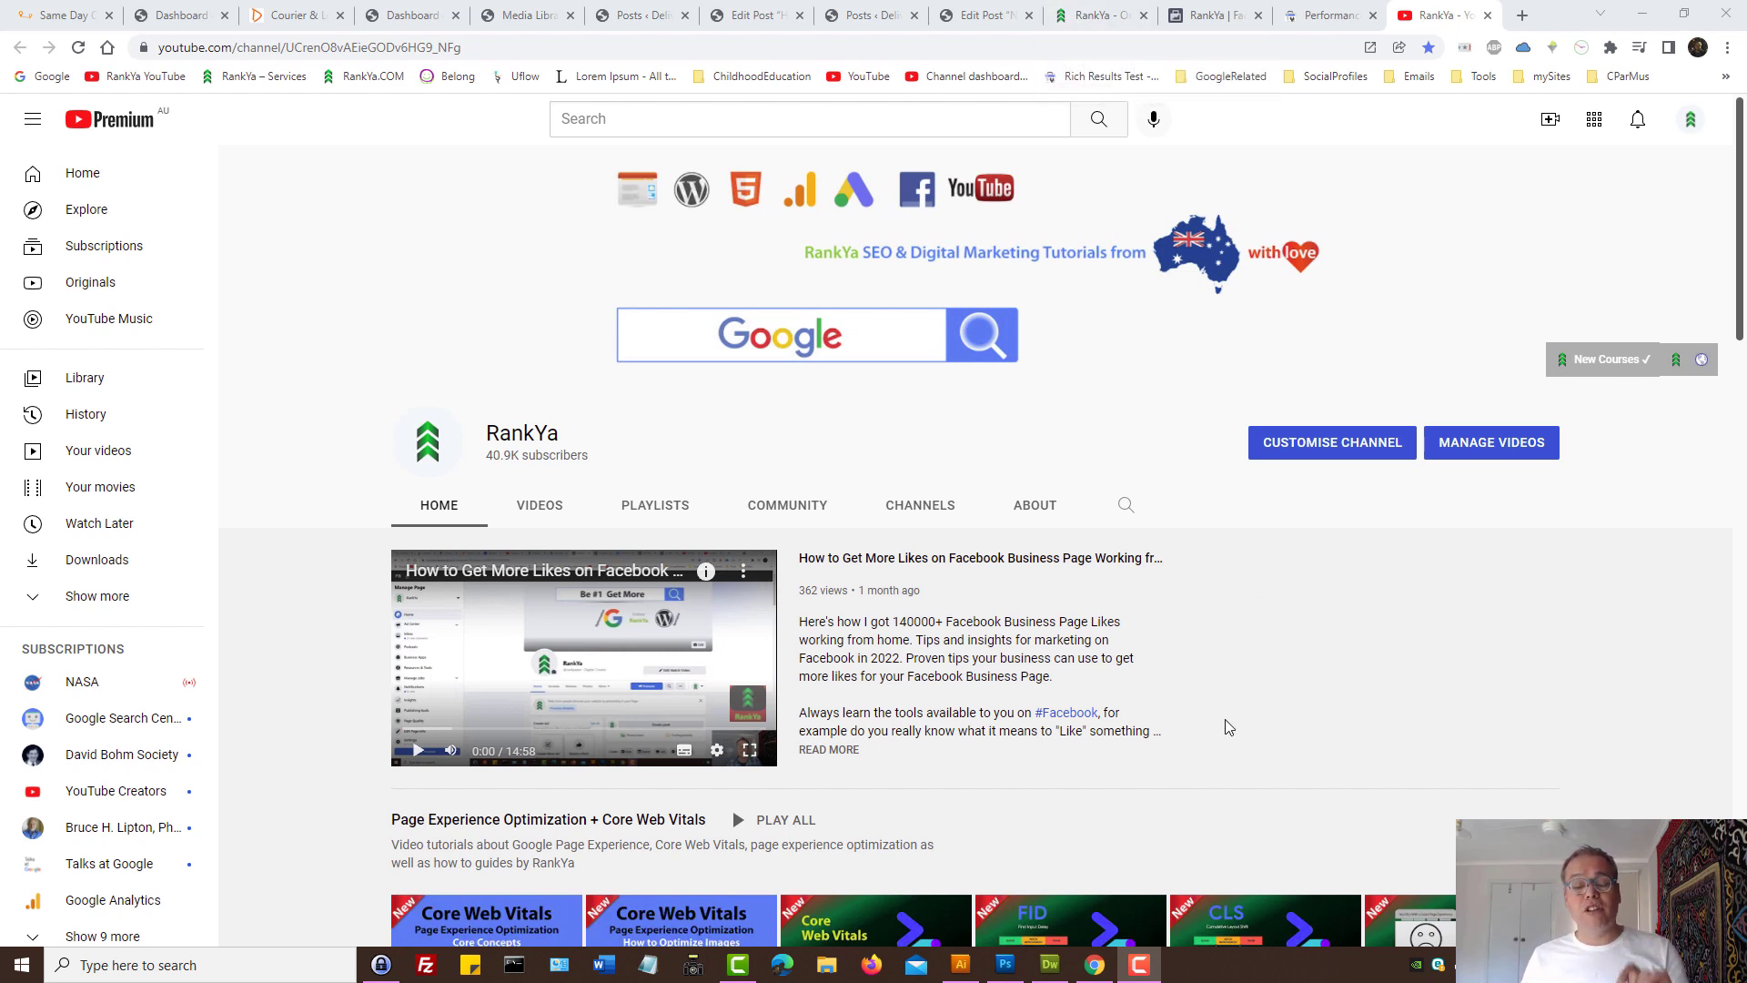
# Leave the RankYa YouTube channel for the rankya.com homepage tab.
pyautogui.click(1112, 11)
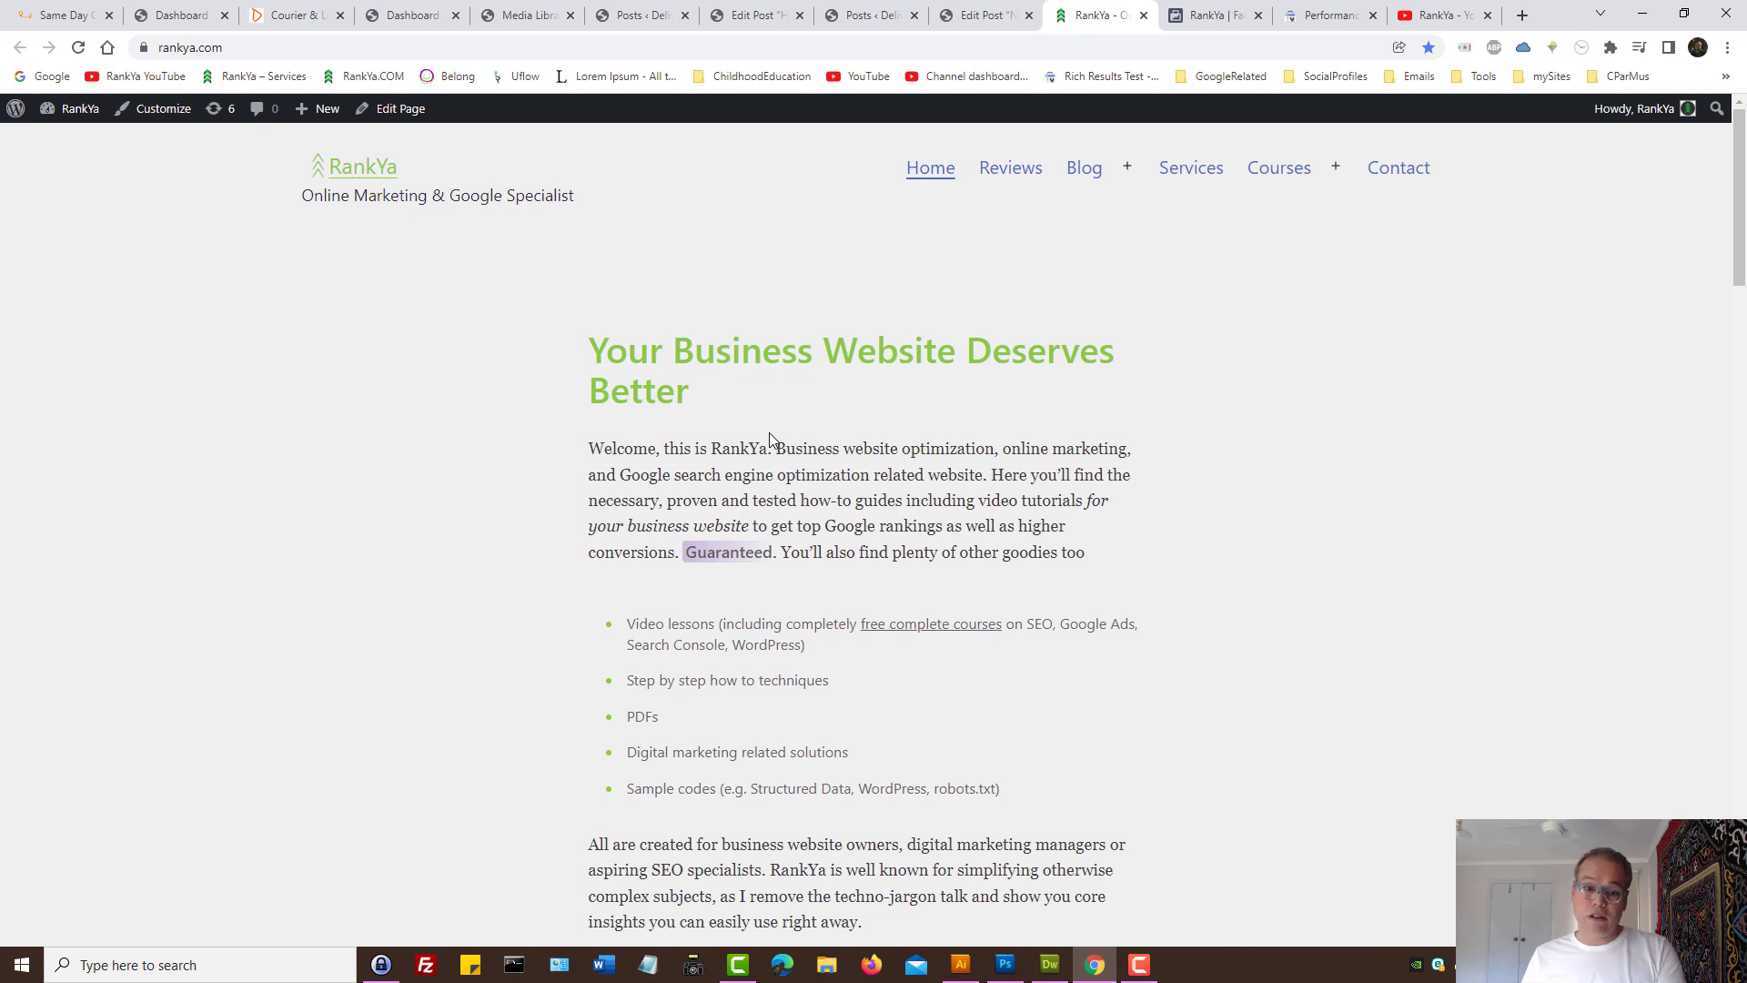
pyautogui.press('F12')
pyautogui.moveTo(1190, 725); pyautogui.dragTo(1186, 529)
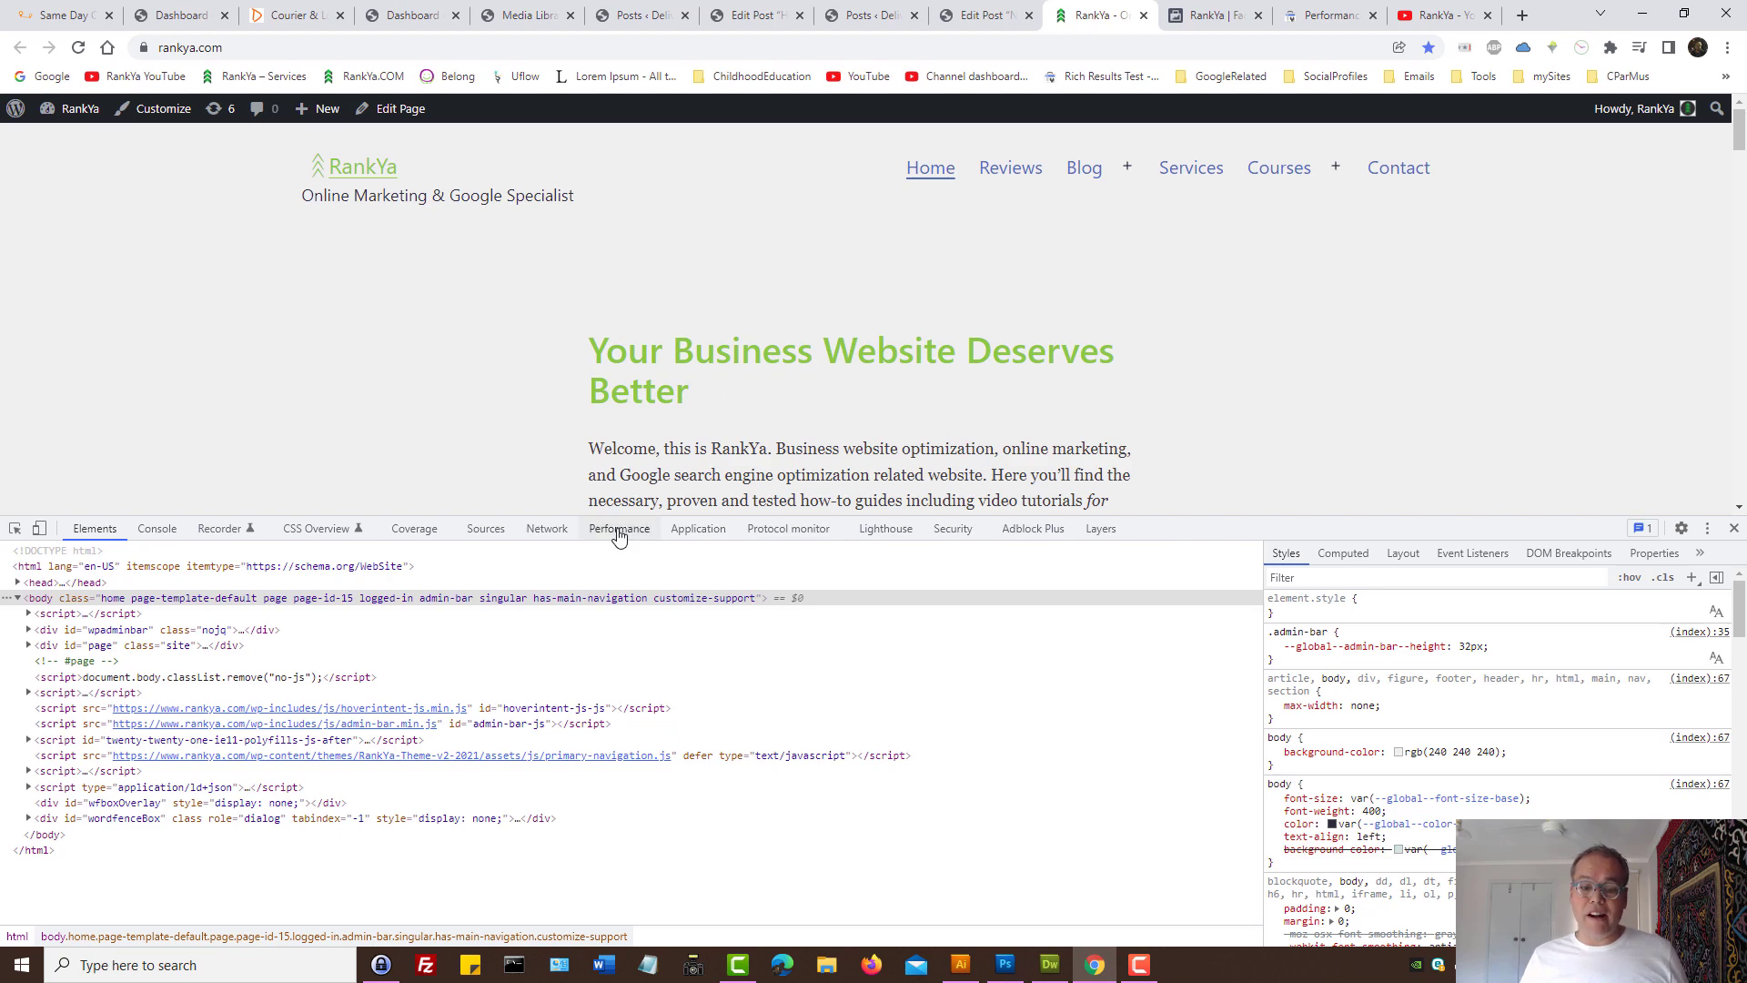
pyautogui.click(874, 543)
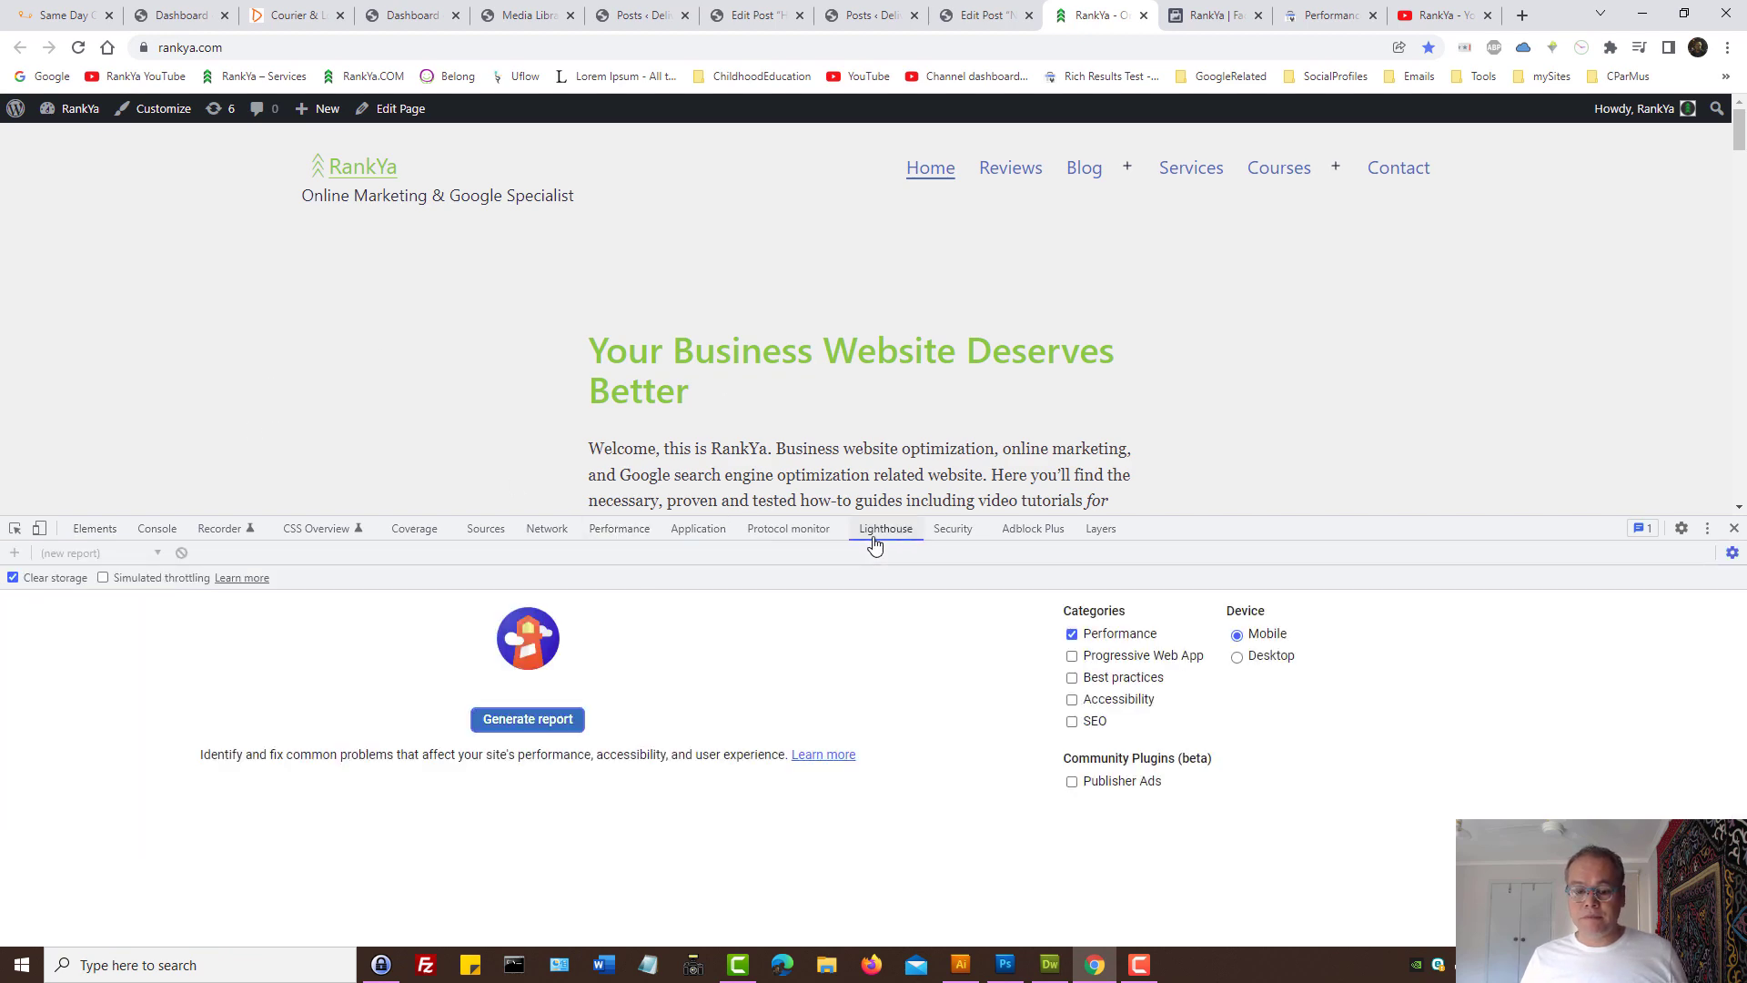
pyautogui.click(559, 721)
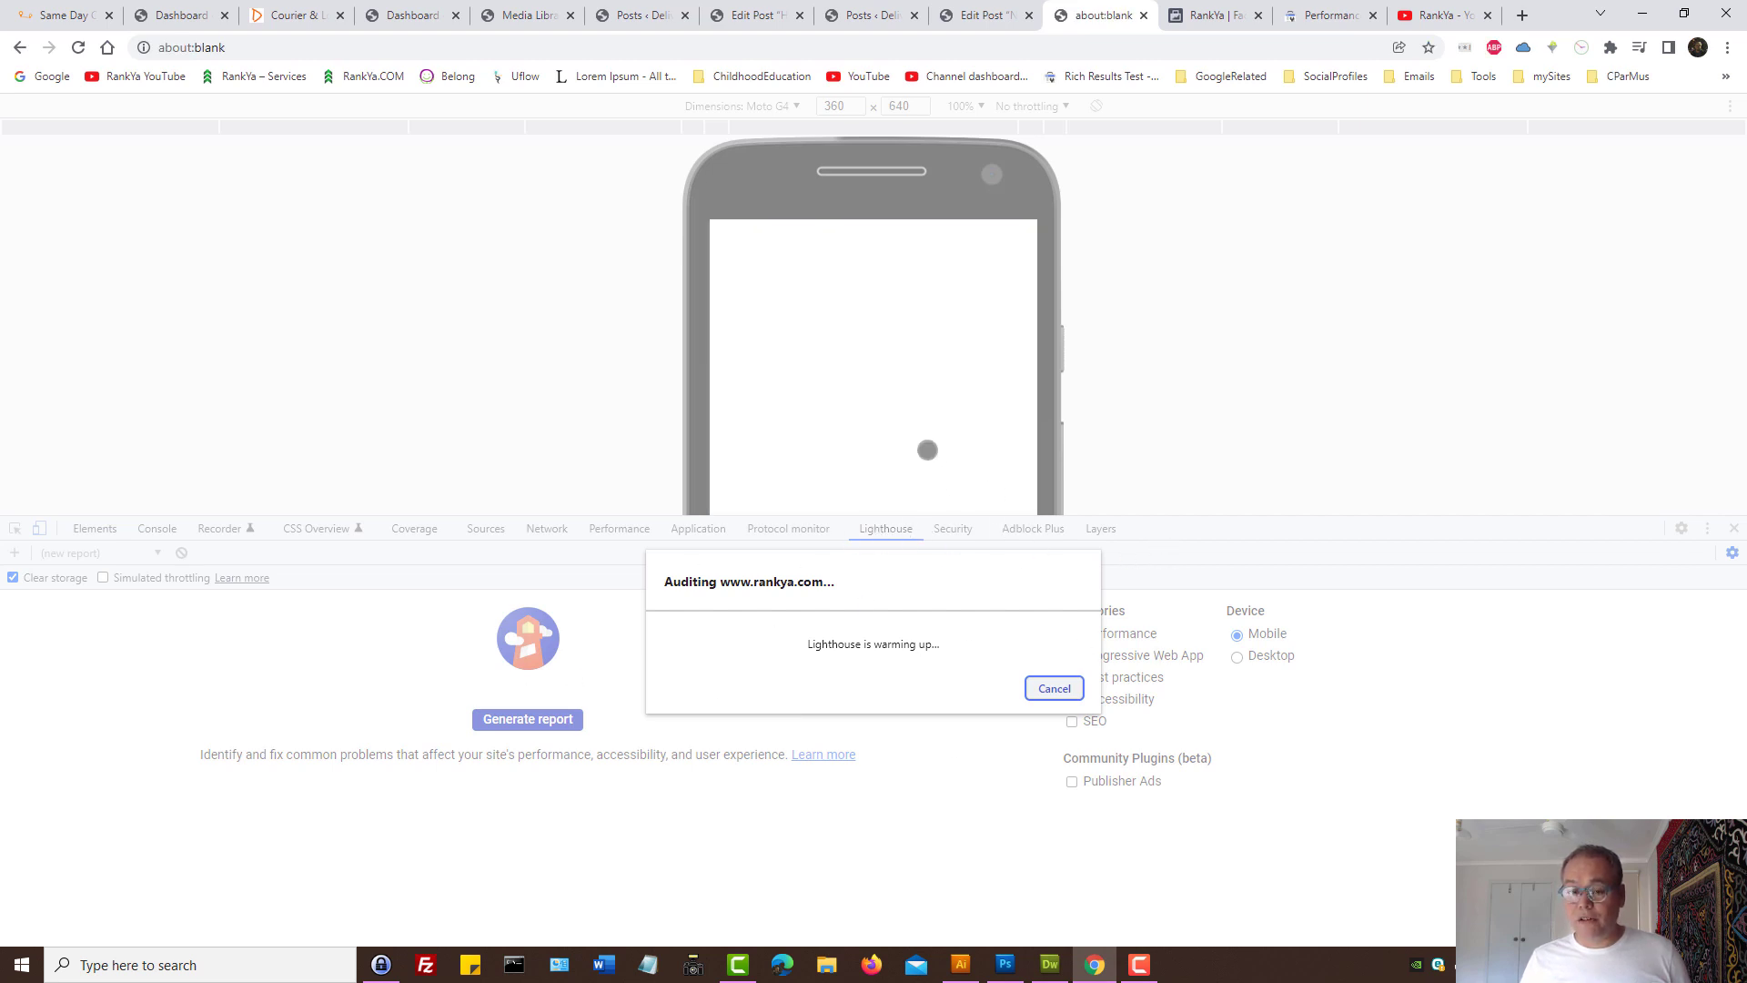
pyautogui.click(1230, 77)
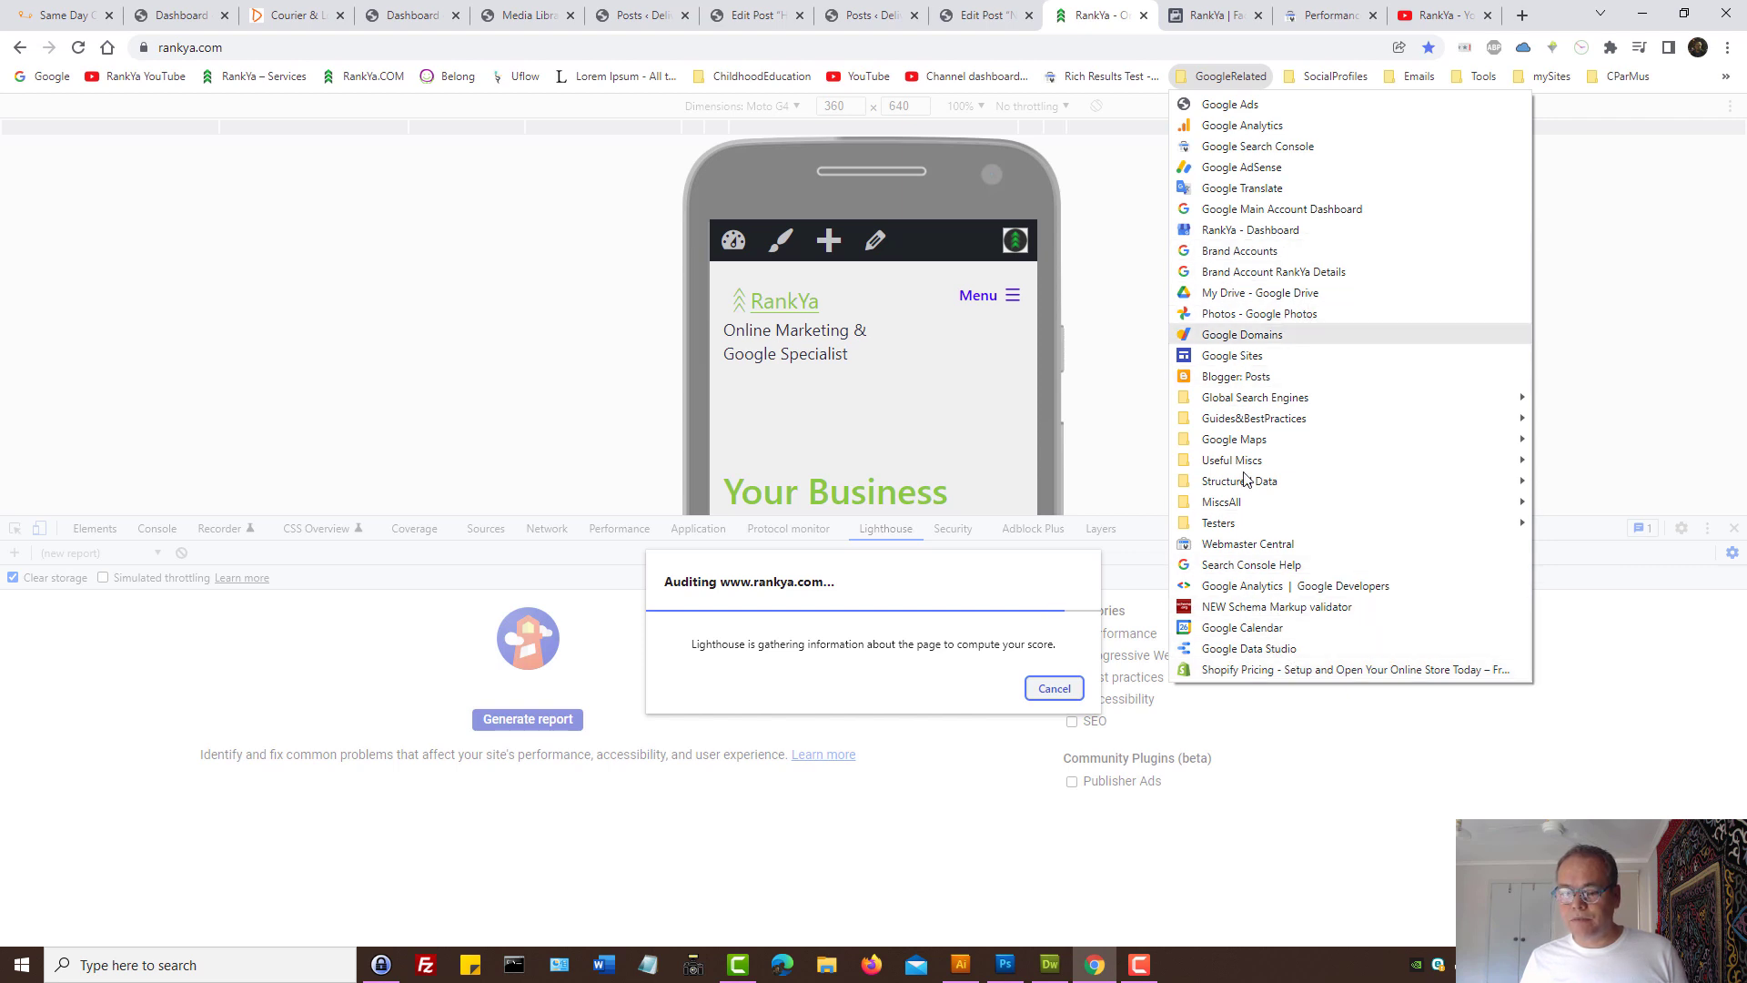
pyautogui.moveTo(1216, 530)
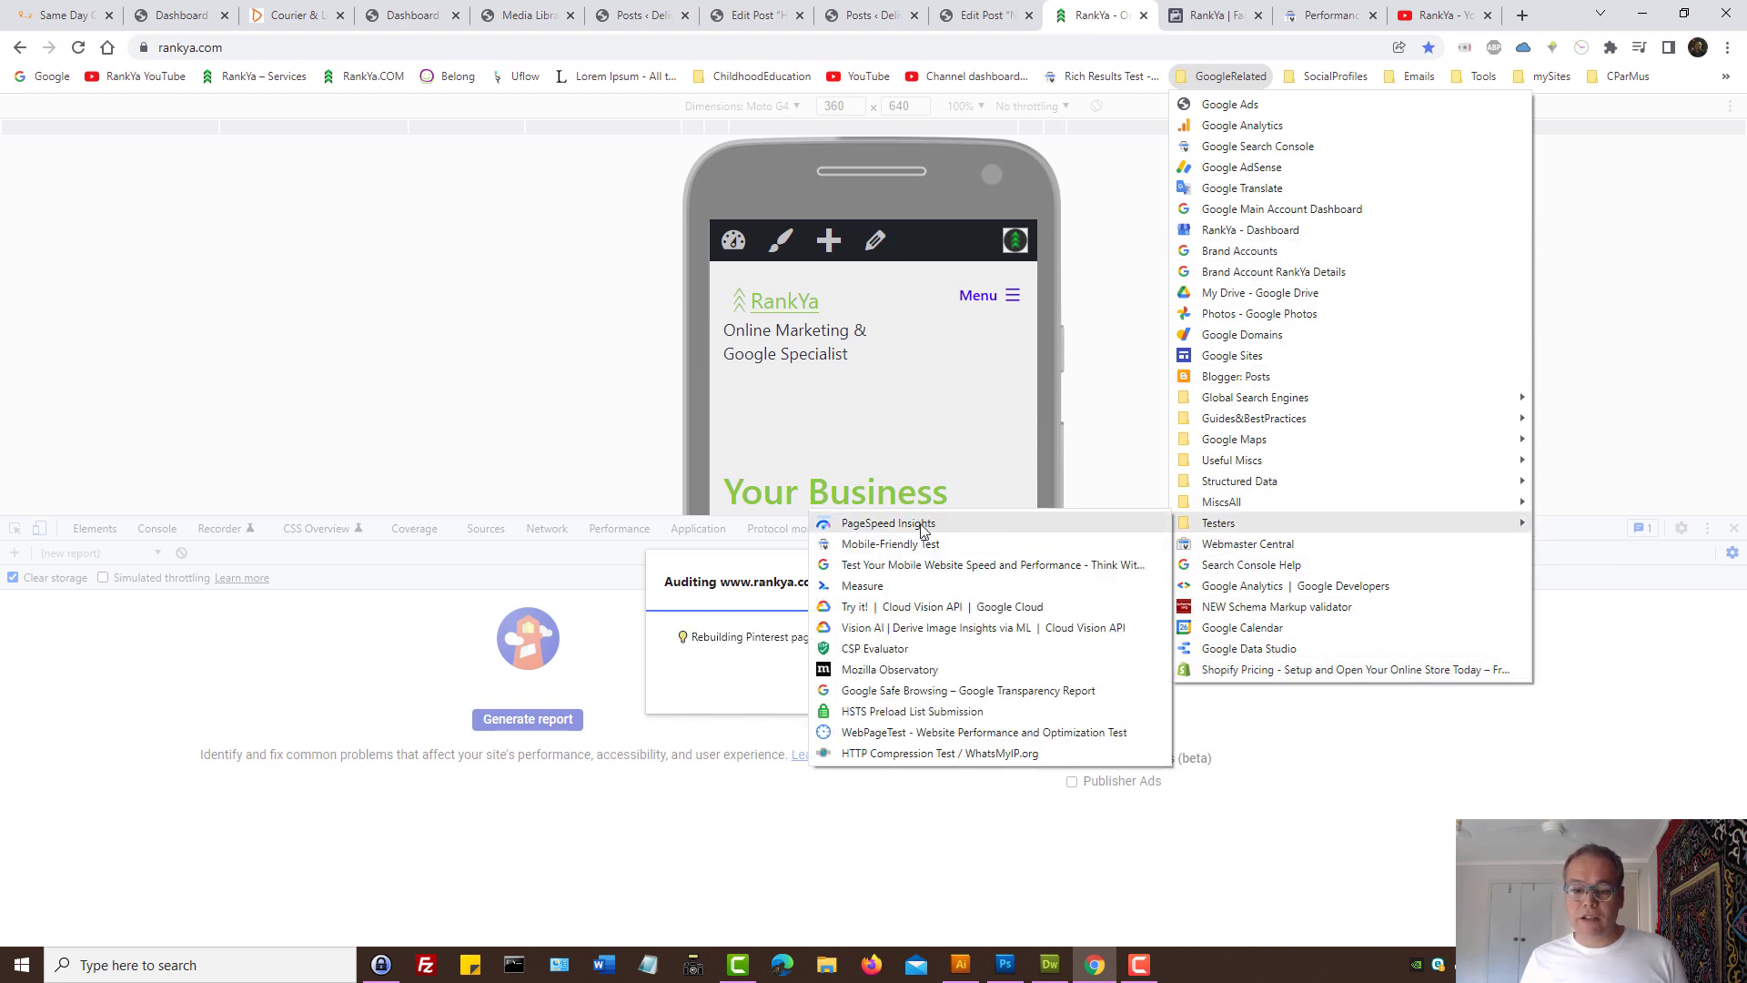
pyautogui.middleClick(924, 522)
pyautogui.click(1441, 13)
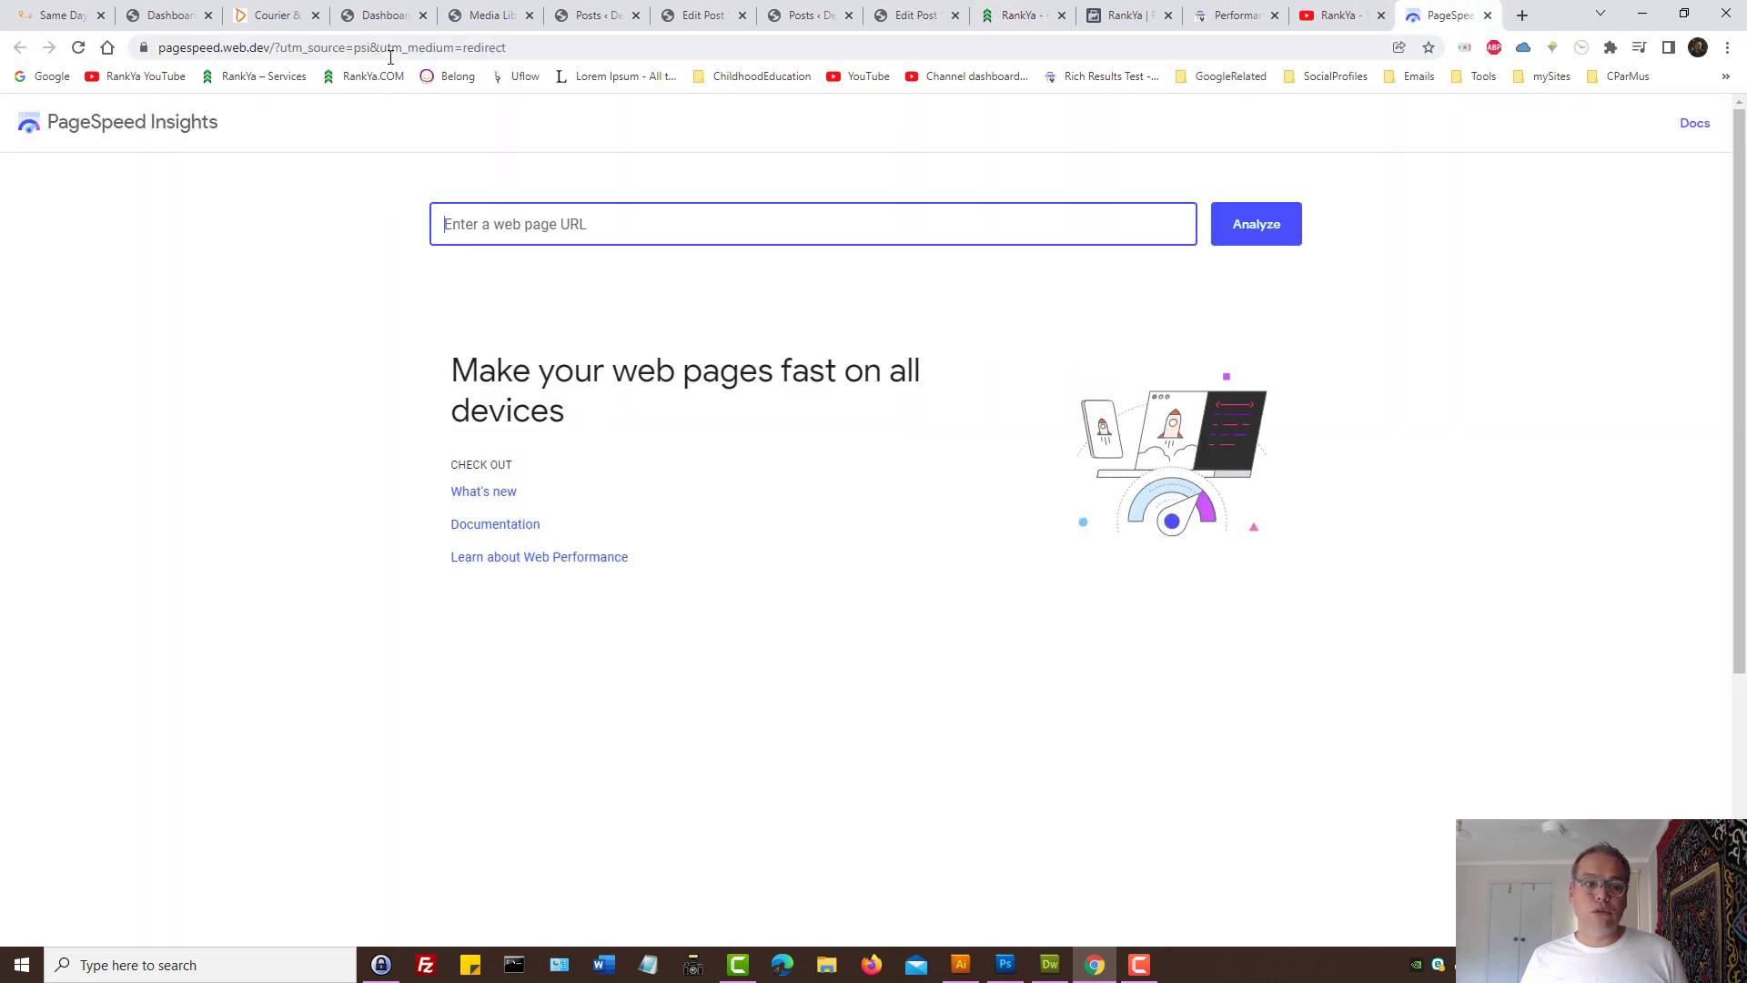
pyautogui.click(1010, 15)
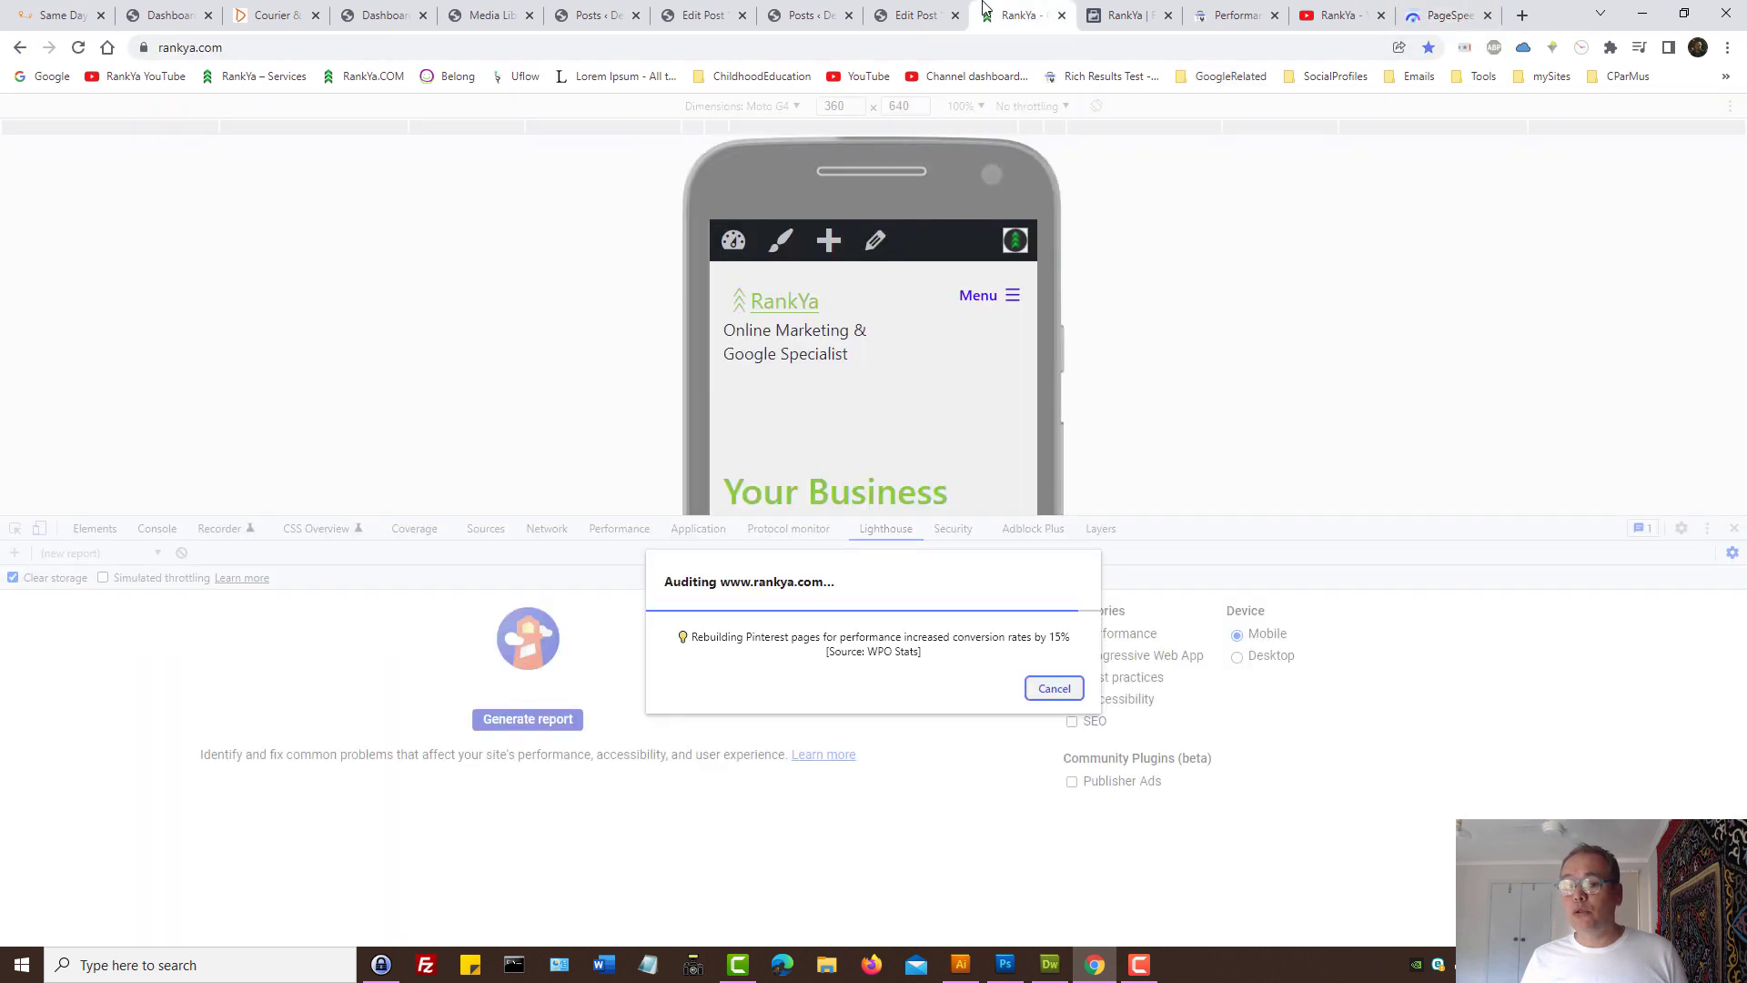
pyautogui.click(241, 46)
pyautogui.hotkey('ctrl', 'c')
pyautogui.click(1438, 14)
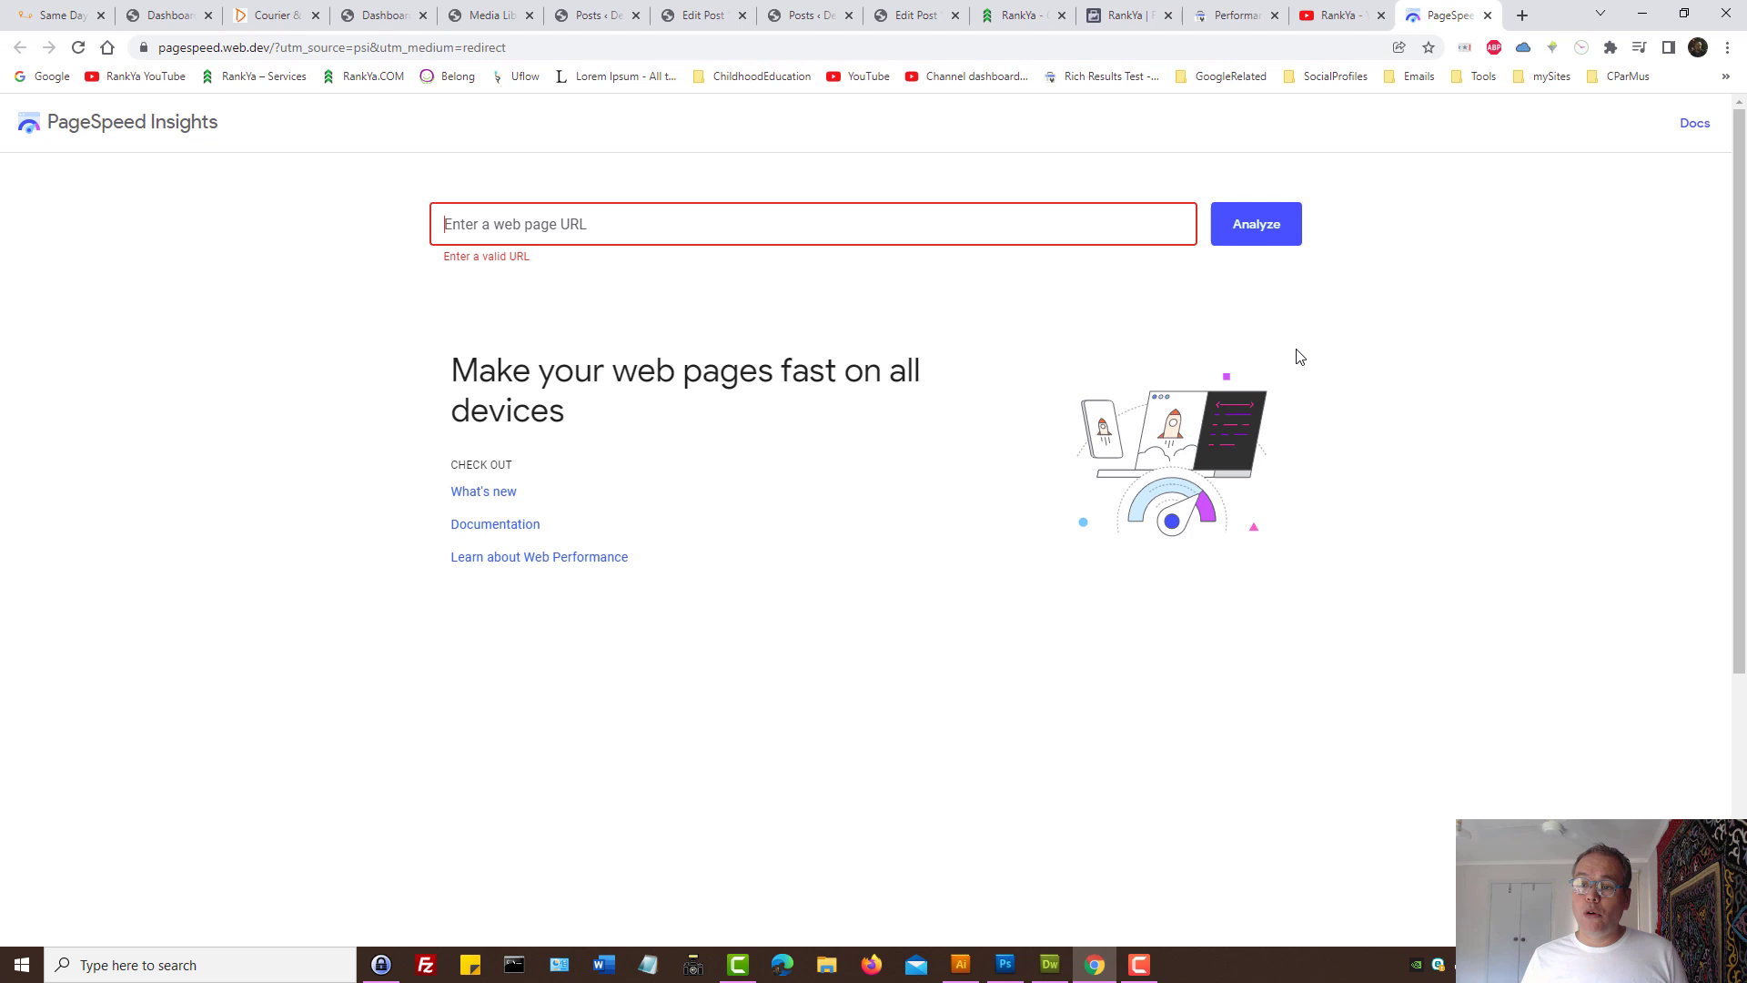
pyautogui.click(468, 219)
pyautogui.hotkey('ctrl', 'v')
pyautogui.click(1234, 230)
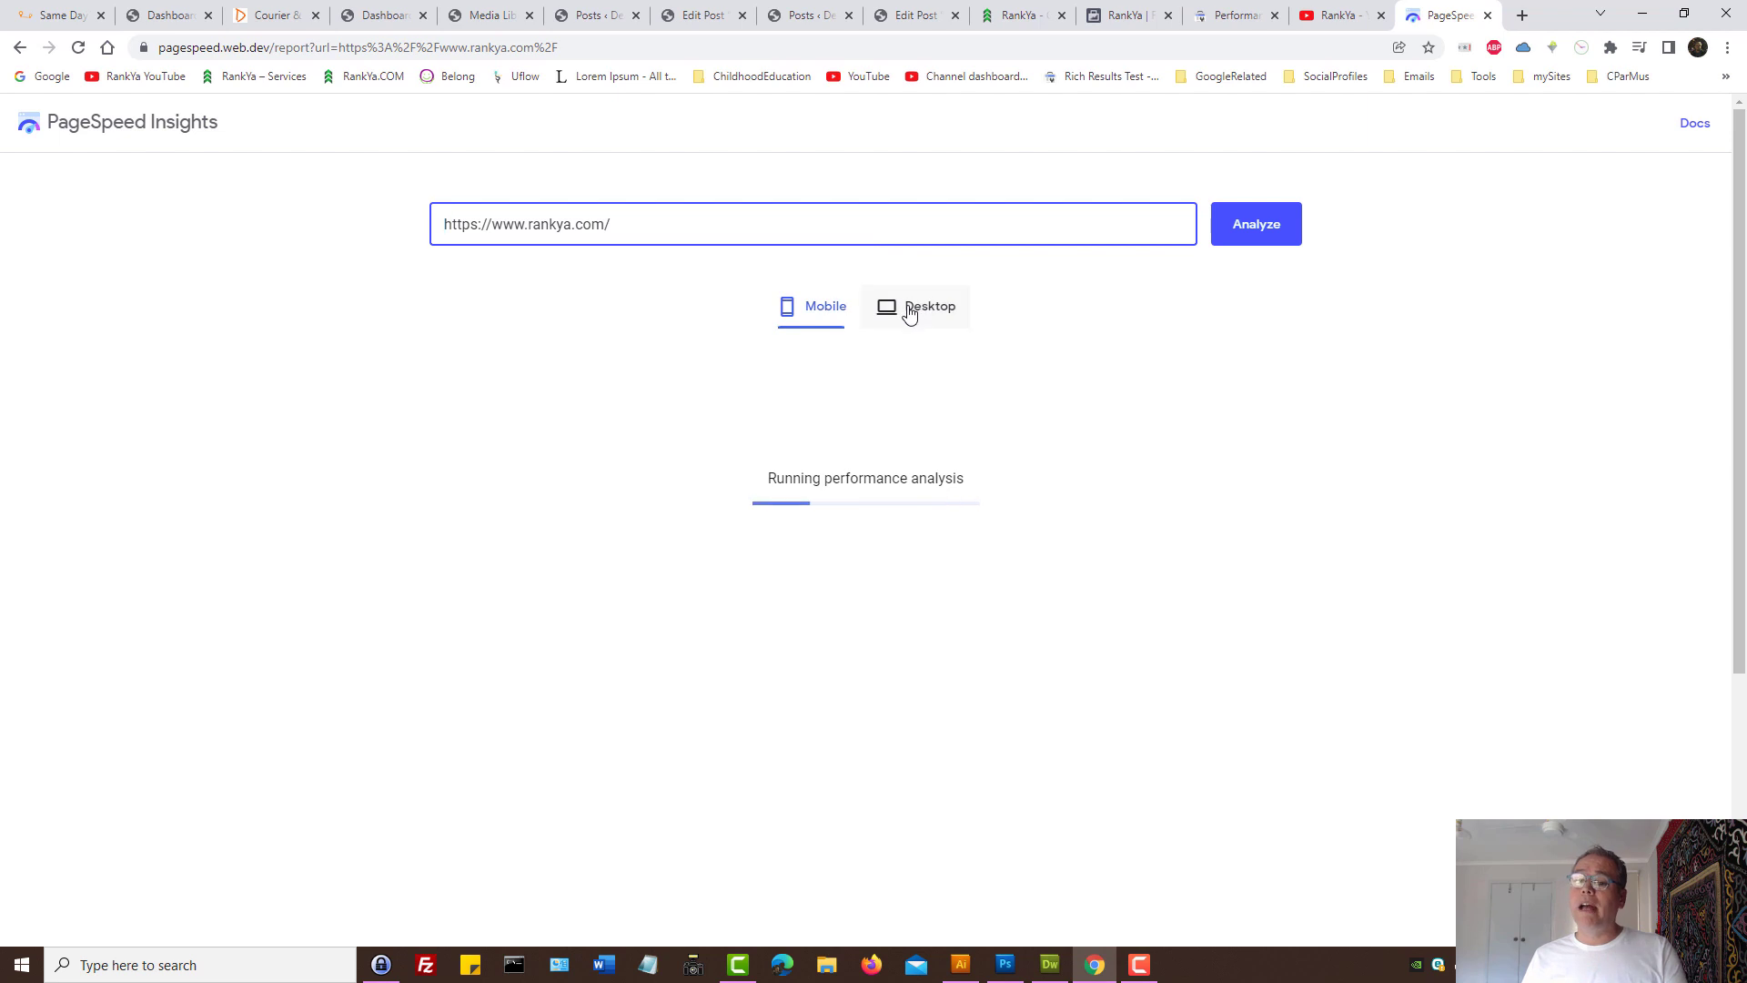
# Check the Lighthouse audit, close DevTools, and bring up the Search Console performance report.
pyautogui.click(1024, 16)
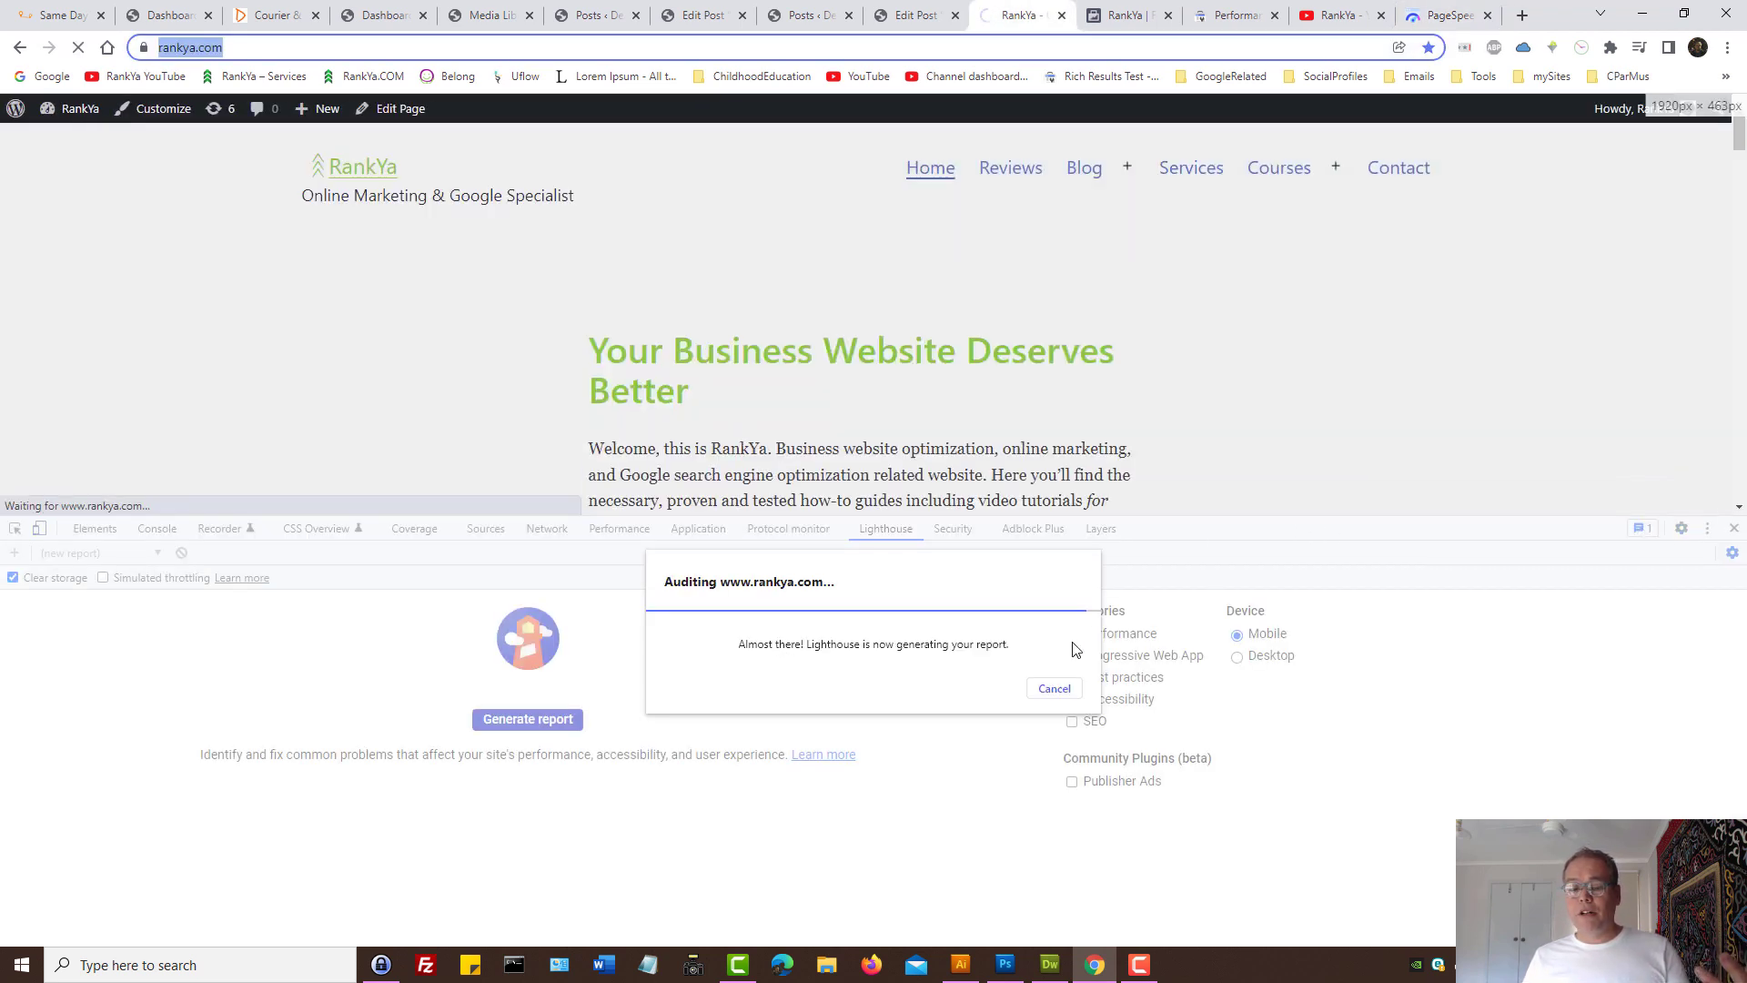
pyautogui.click(1733, 528)
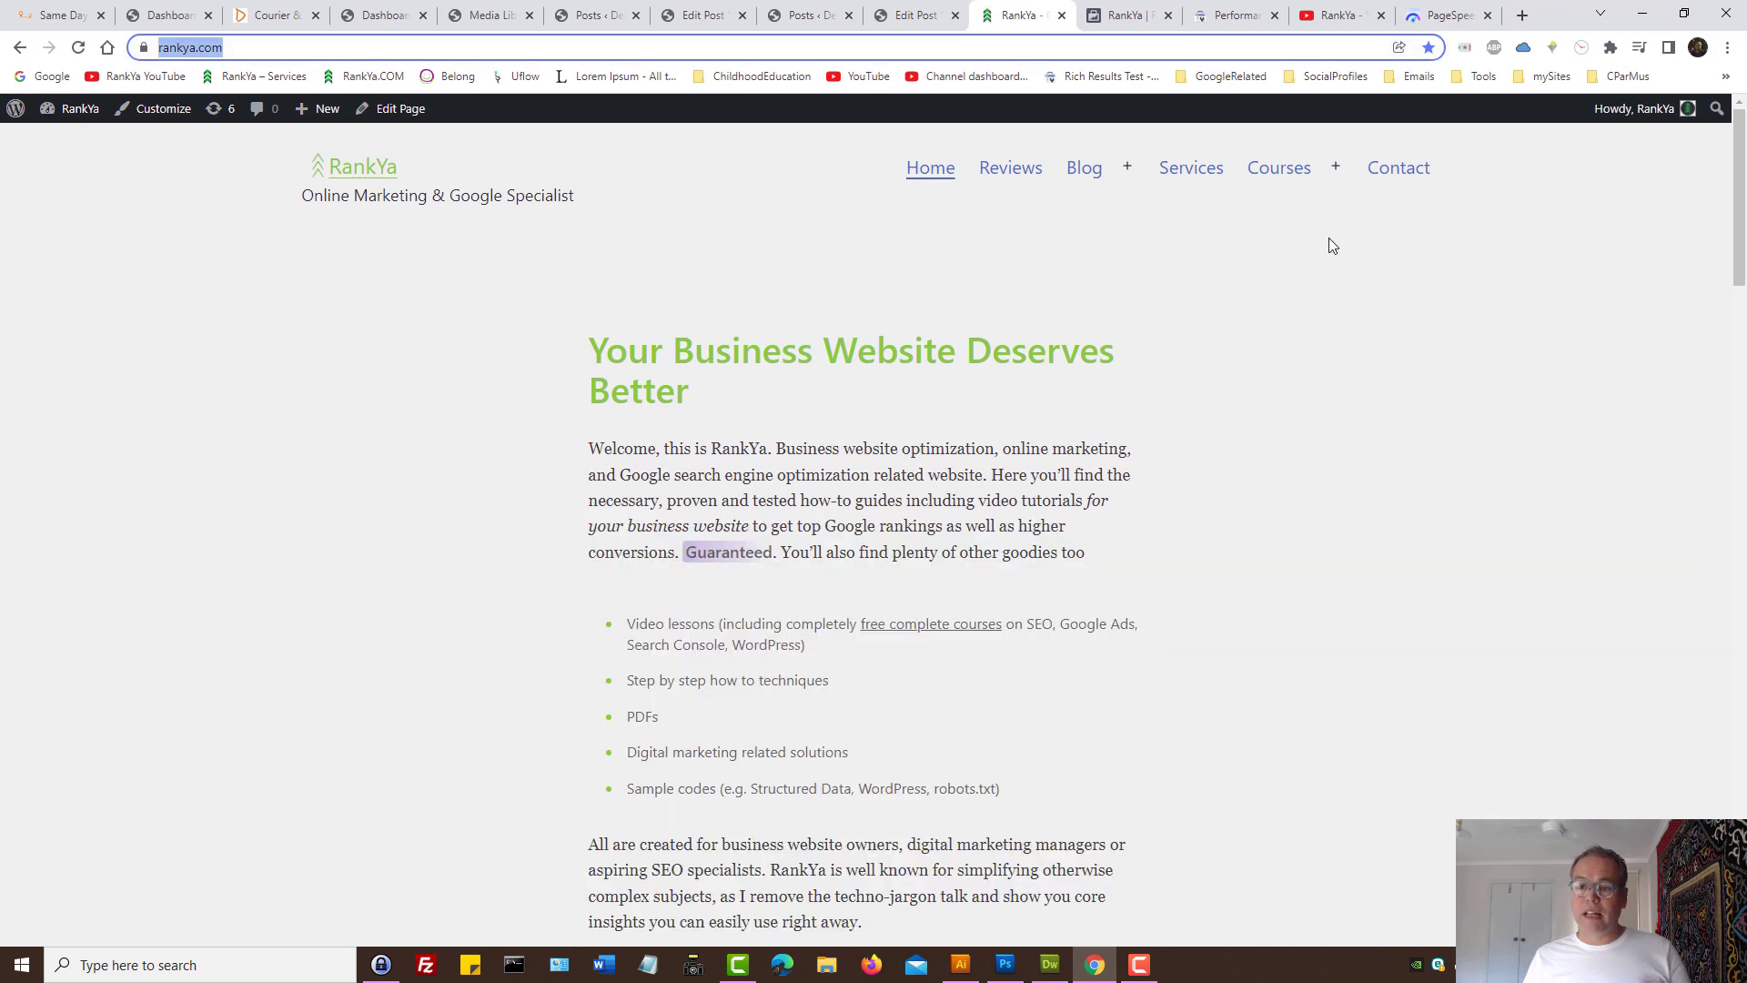
pyautogui.click(1447, 15)
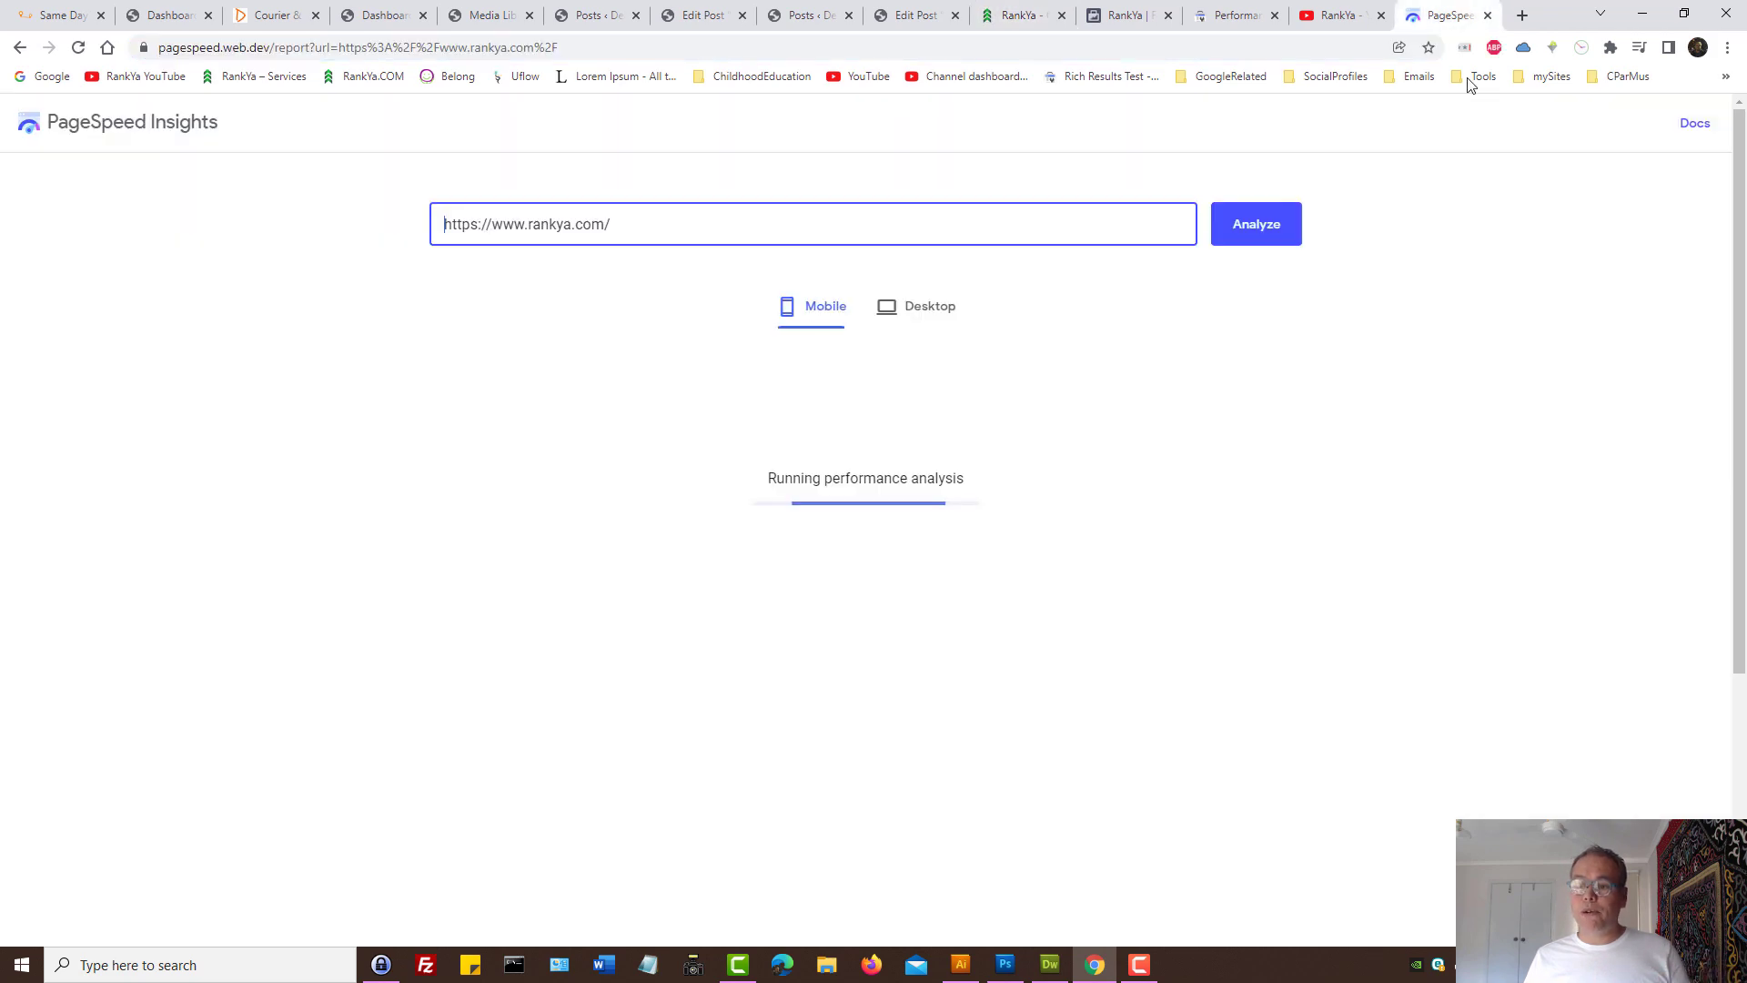
pyautogui.click(1117, 15)
pyautogui.click(1219, 11)
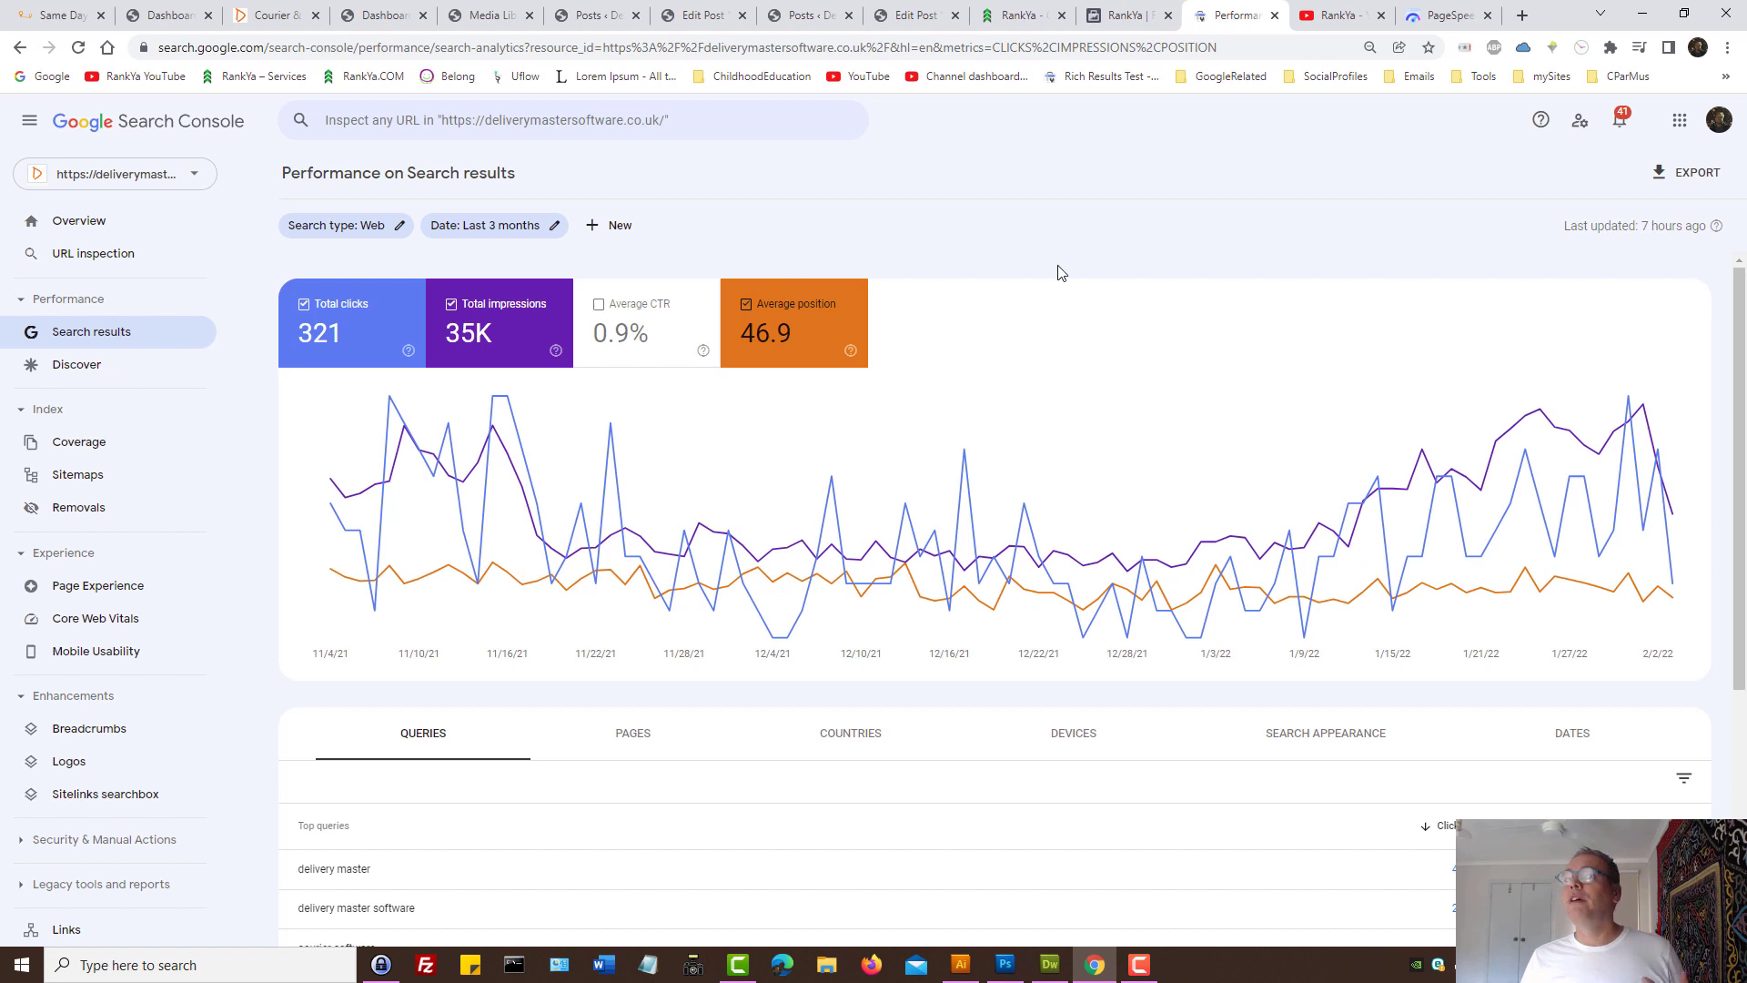
# Look over the rankya.com, PageSpeed and YouTube tabs, then open a new Google tab.
pyautogui.click(1004, 11)
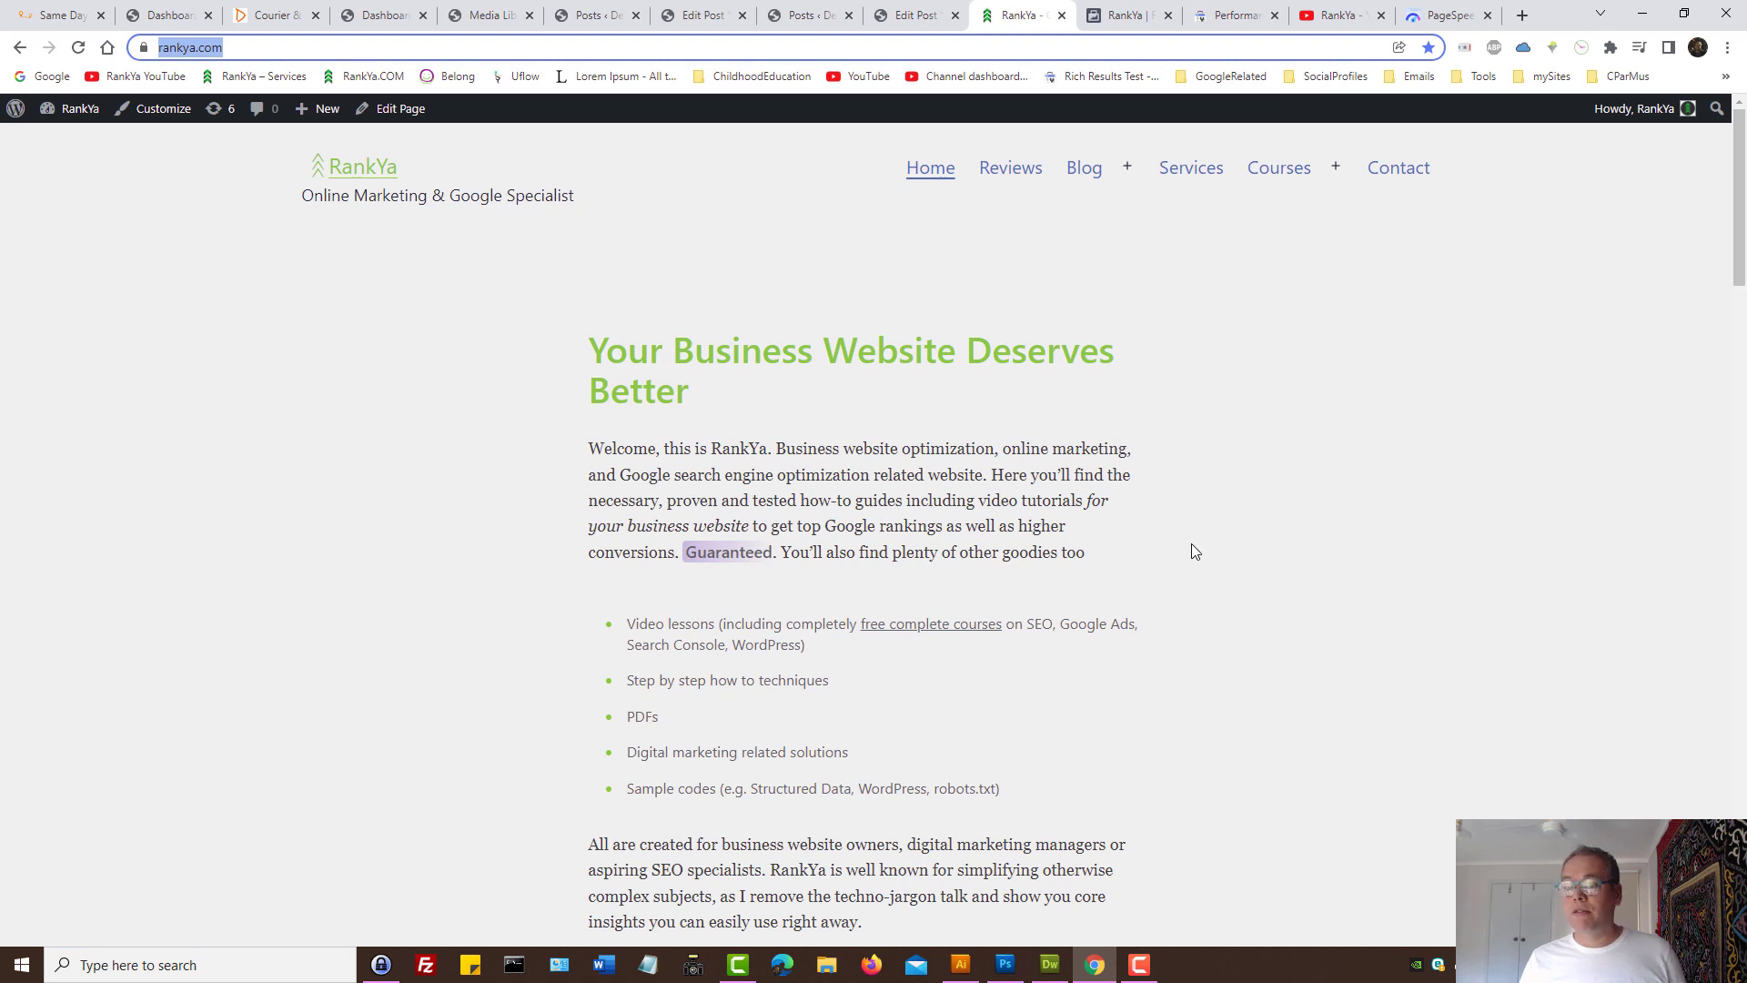
pyautogui.click(1445, 14)
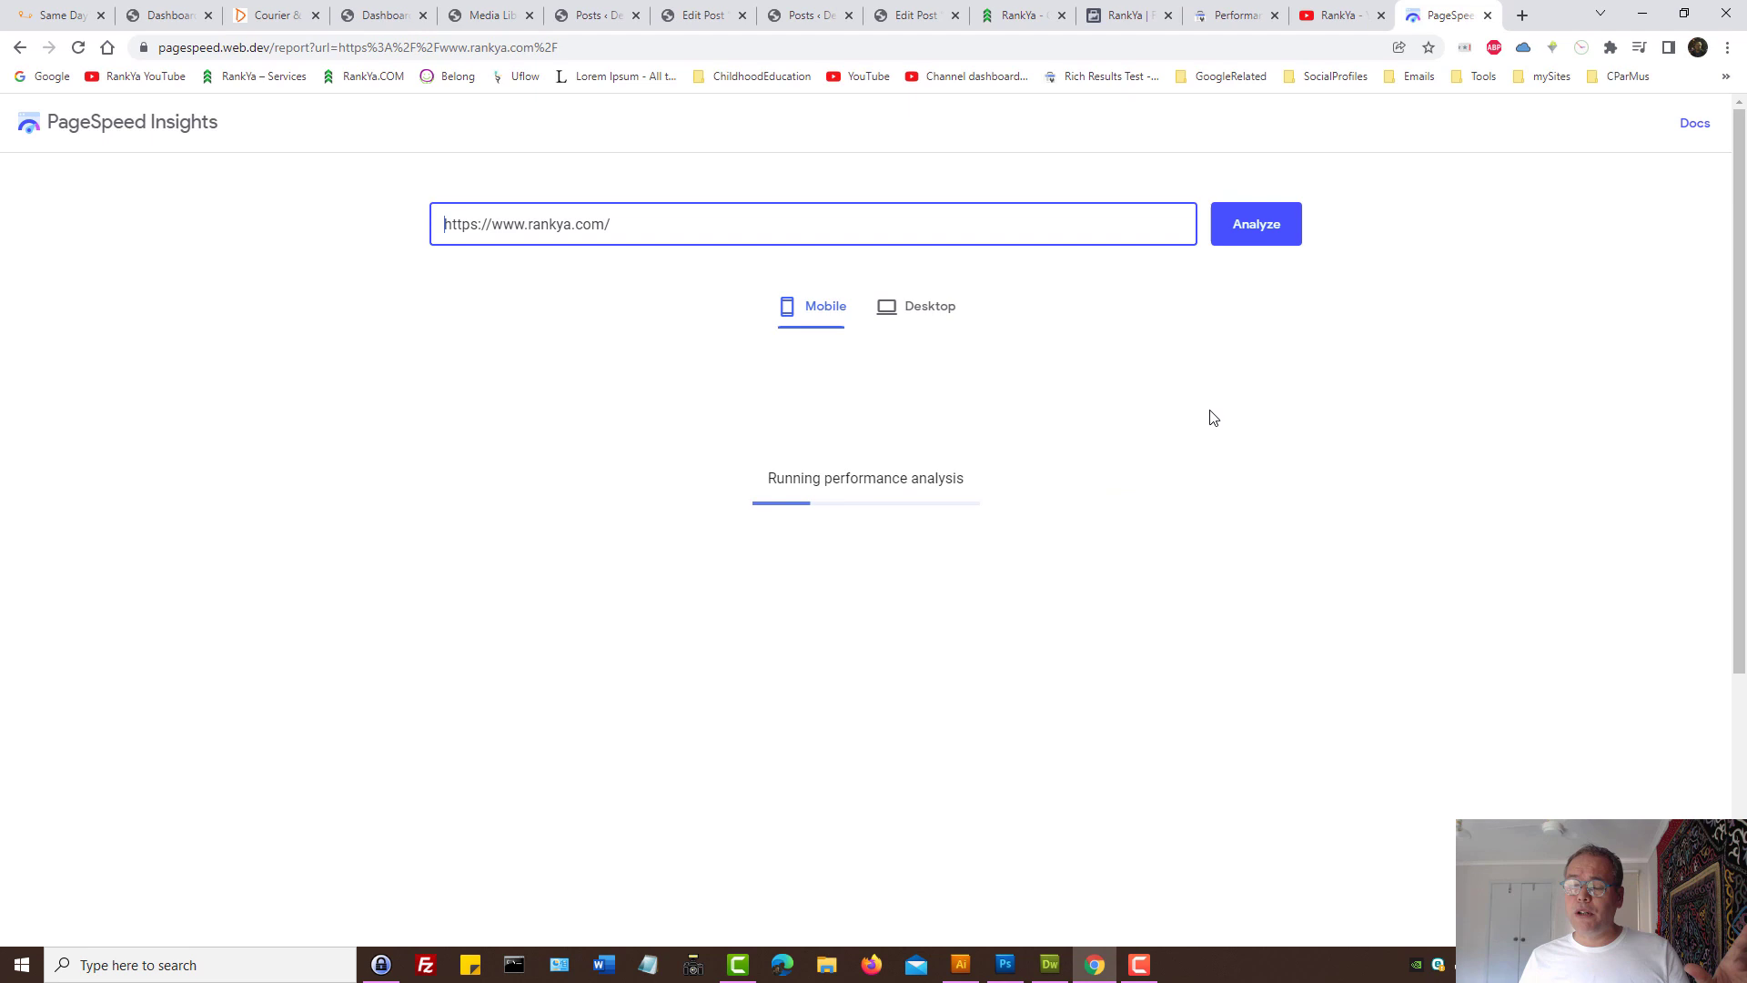
pyautogui.click(1026, 17)
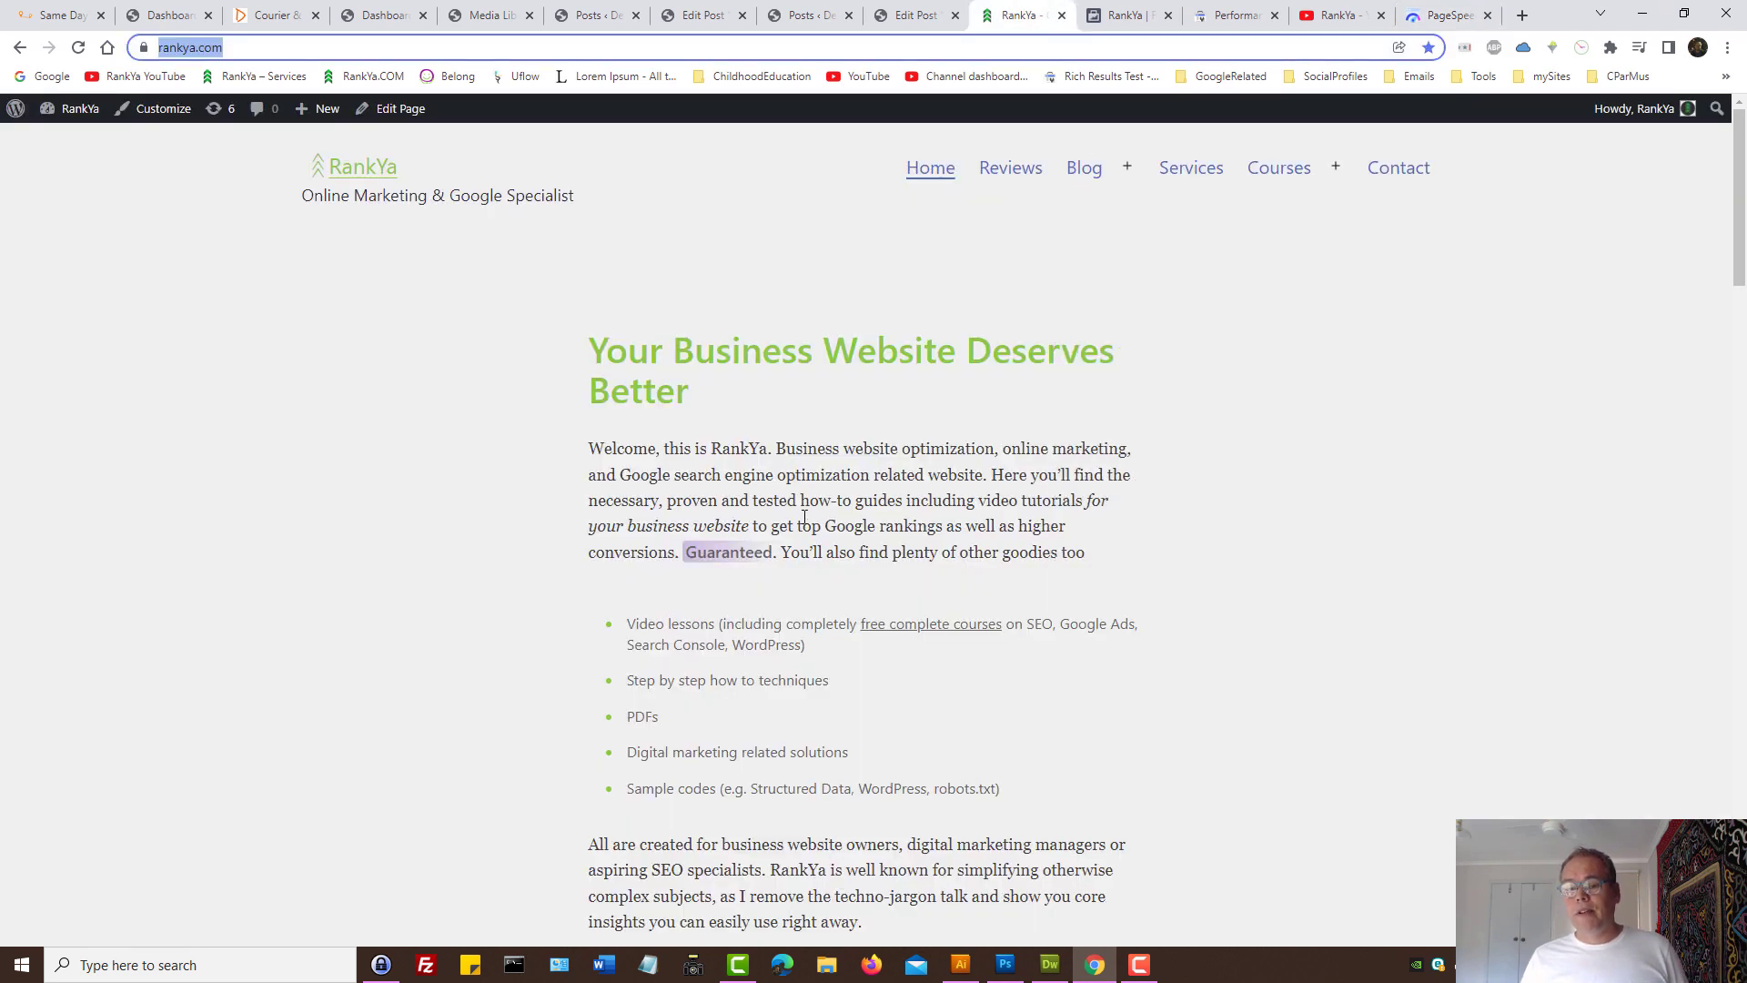
pyautogui.hotkey('ctrl', 'Tab')
pyautogui.hotkey('ctrl', 'Tab')
pyautogui.hotkey('ctrl', 'Tab')
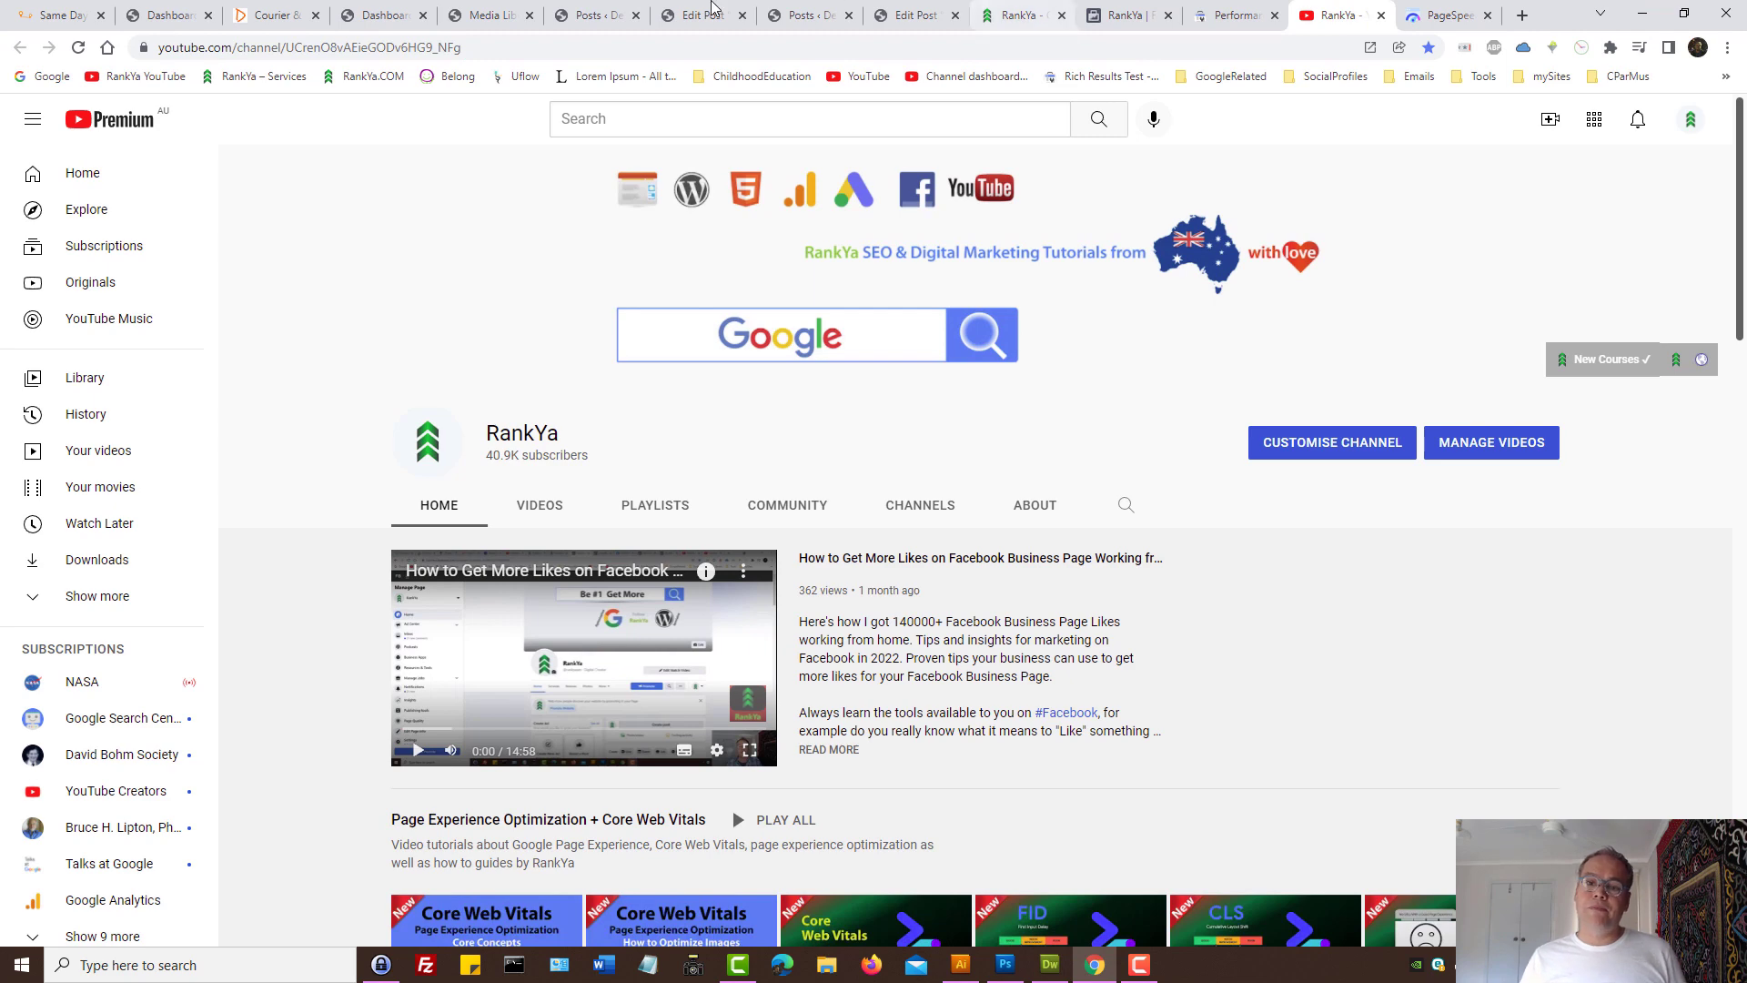
pyautogui.hotkey('ctrl', 'shift', 'Tab')
pyautogui.hotkey('ctrl', 'shift', 'Tab')
pyautogui.hotkey('ctrl', 'shift', 'Tab')
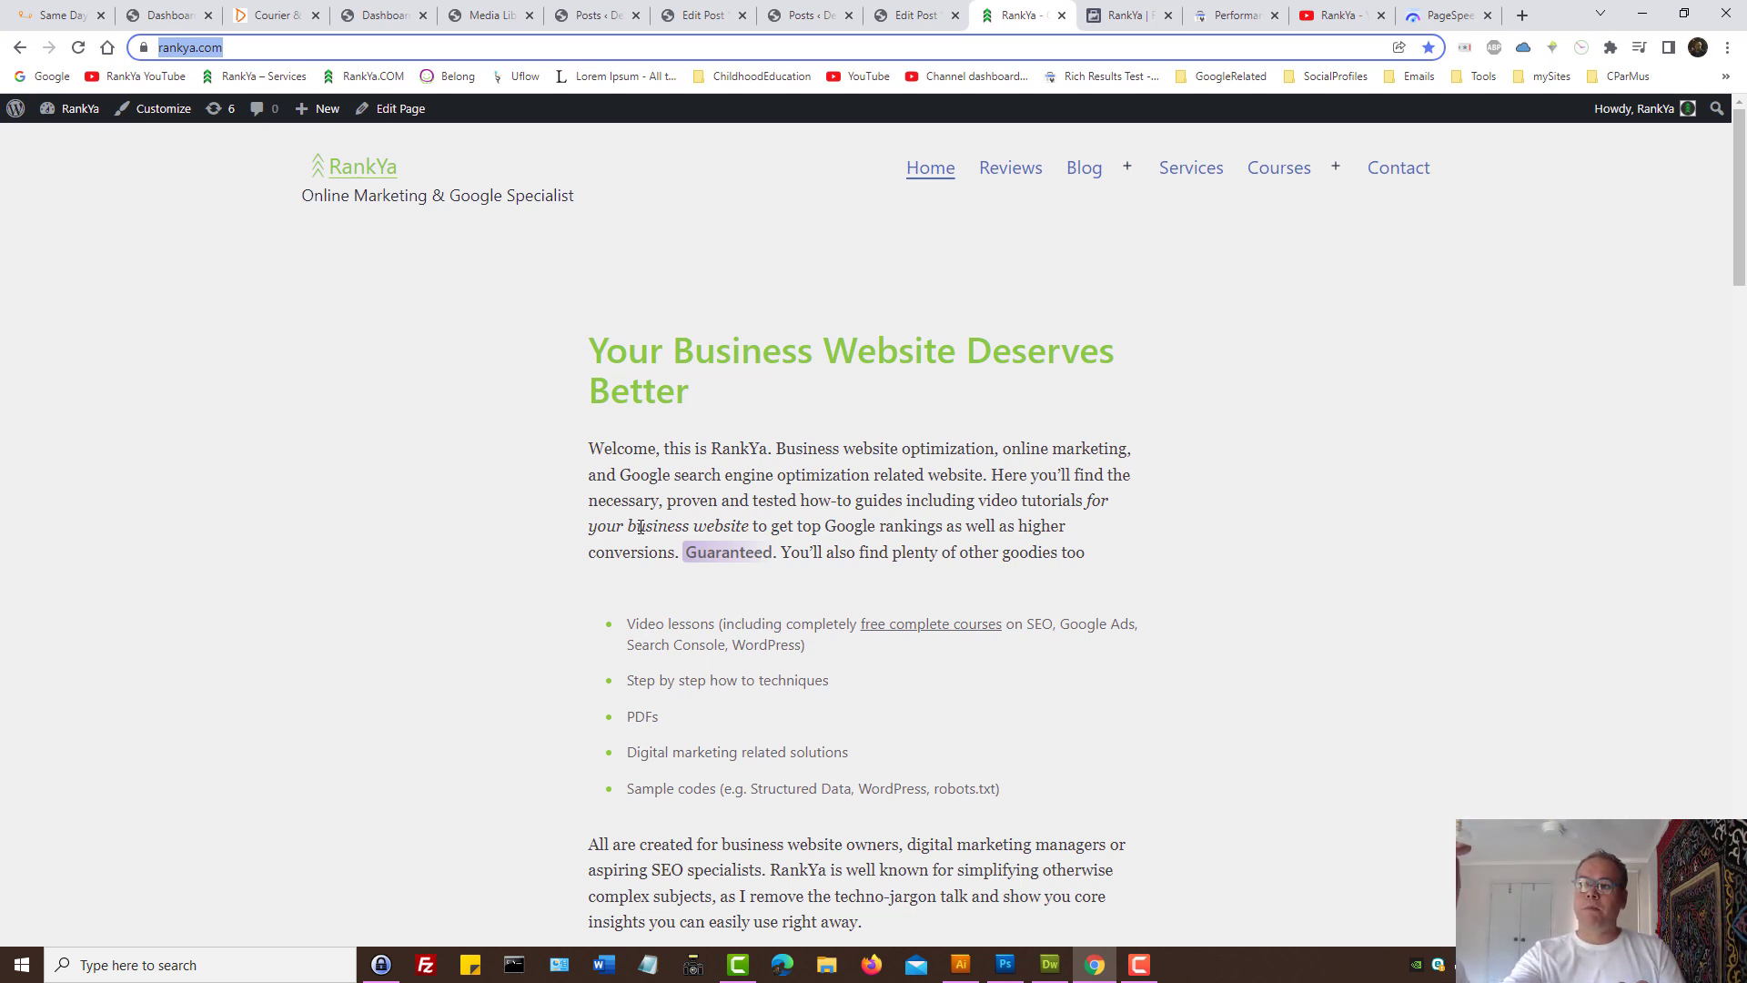
pyautogui.click(117, 554)
# Focus the Google search box, then go back to the rankya.com homepage tab.
pyautogui.moveTo(43, 76); pyautogui.dragTo(1462, 7)
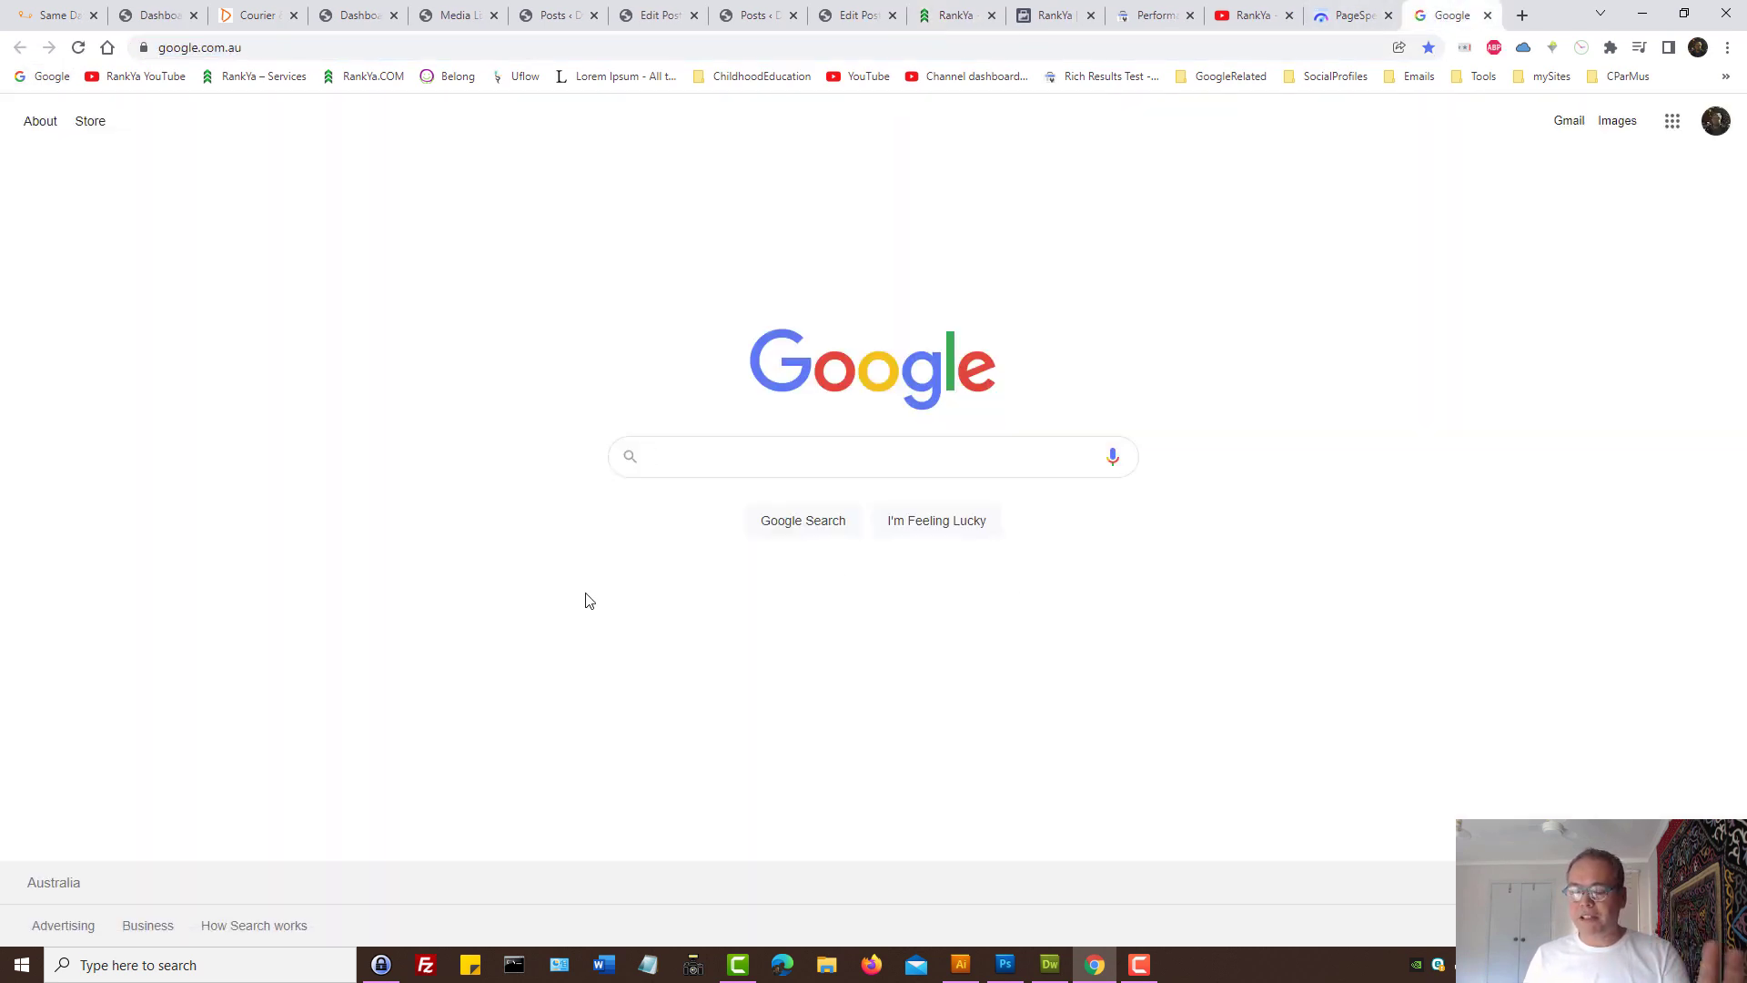
pyautogui.click(671, 459)
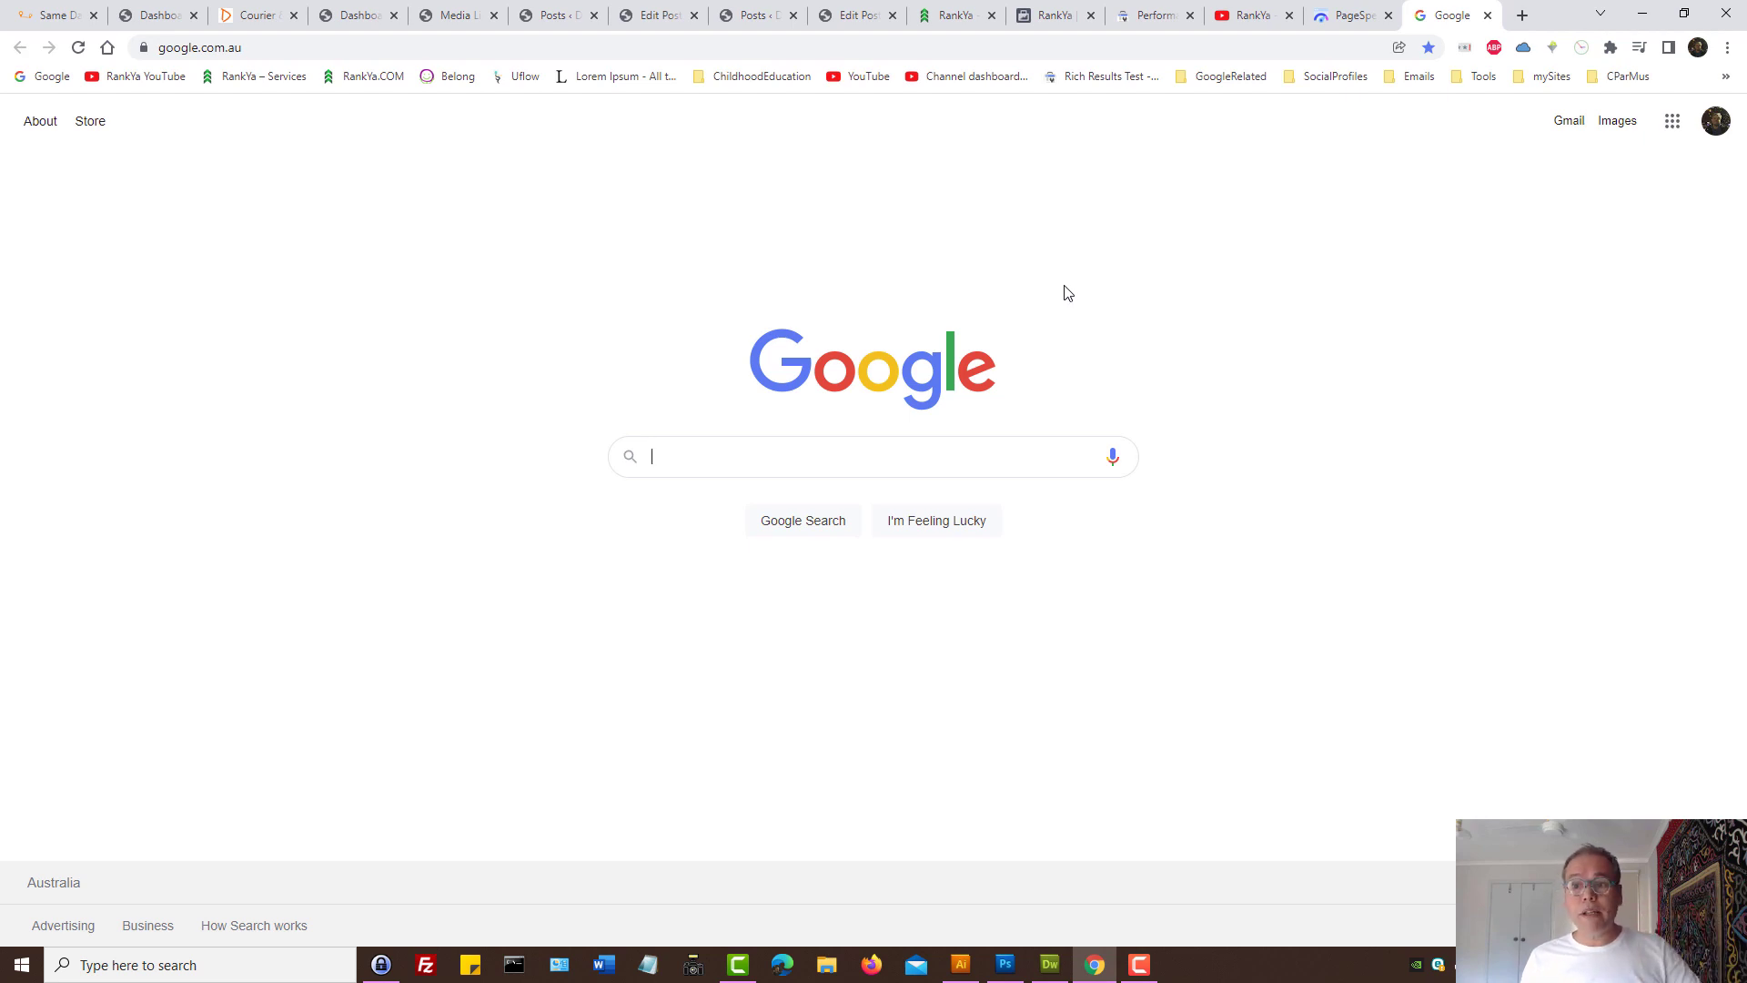
pyautogui.click(970, 13)
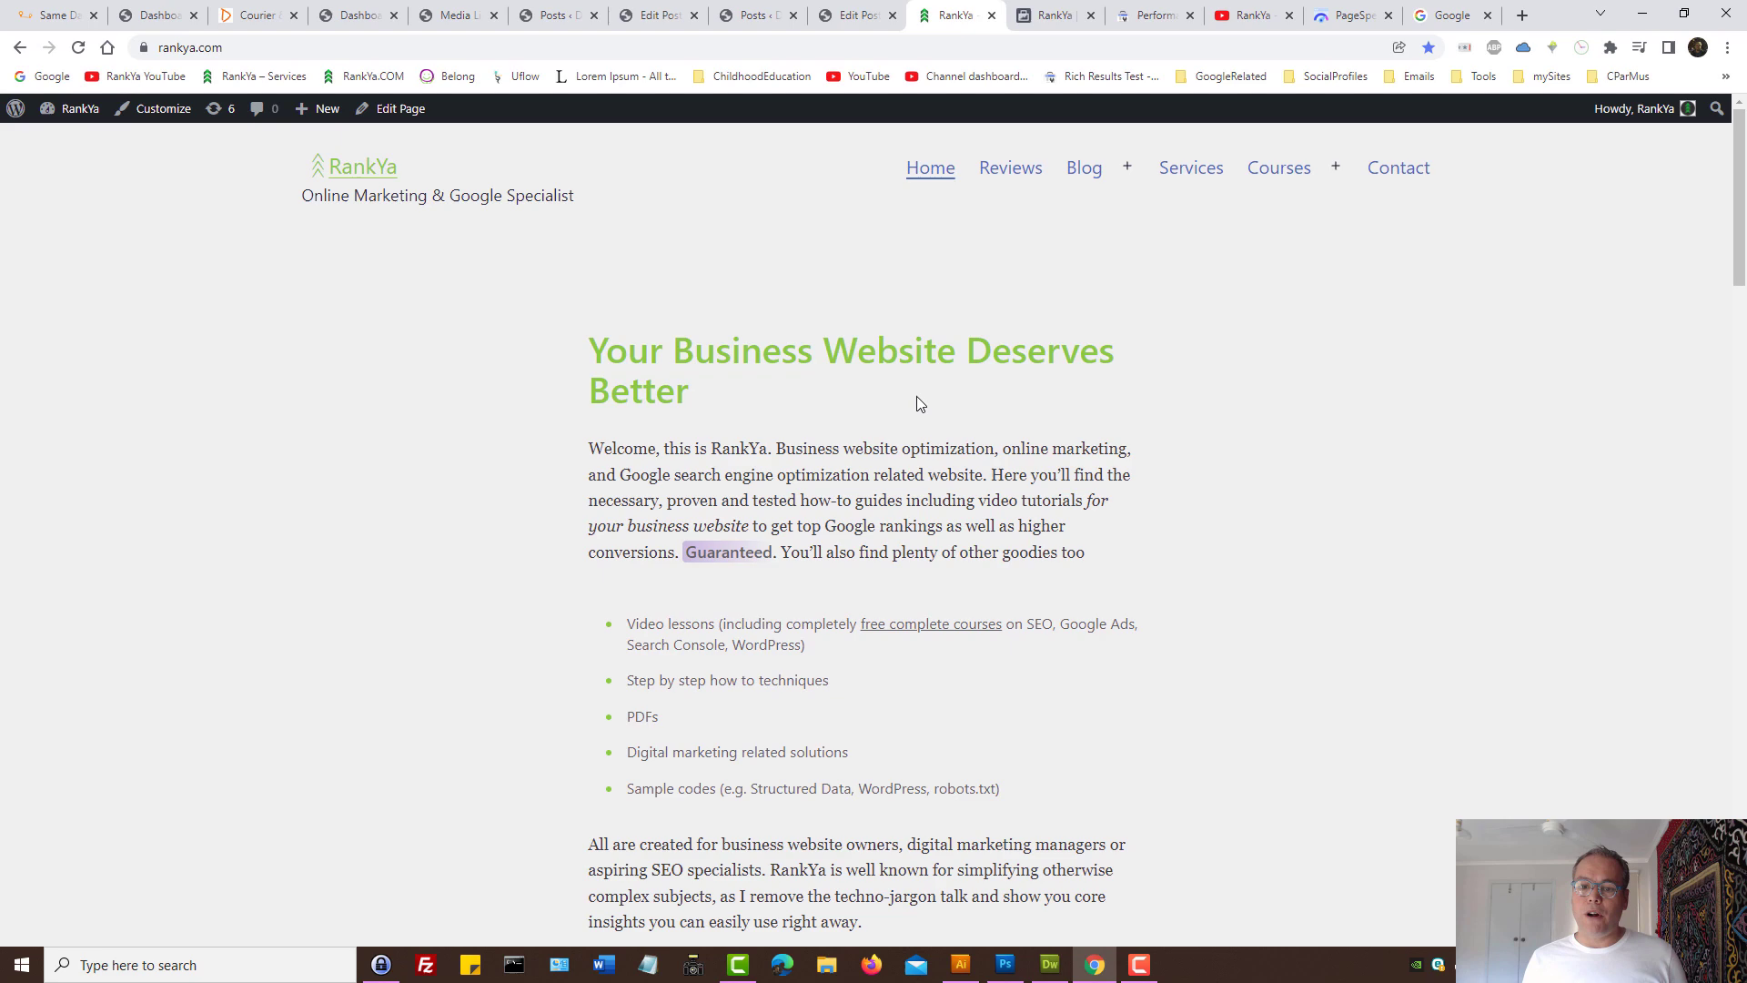
# Open the 140000+ Facebook page likes post from the footer, briefly using then closing DevTools.
pyautogui.scroll(-20, 889, 558)
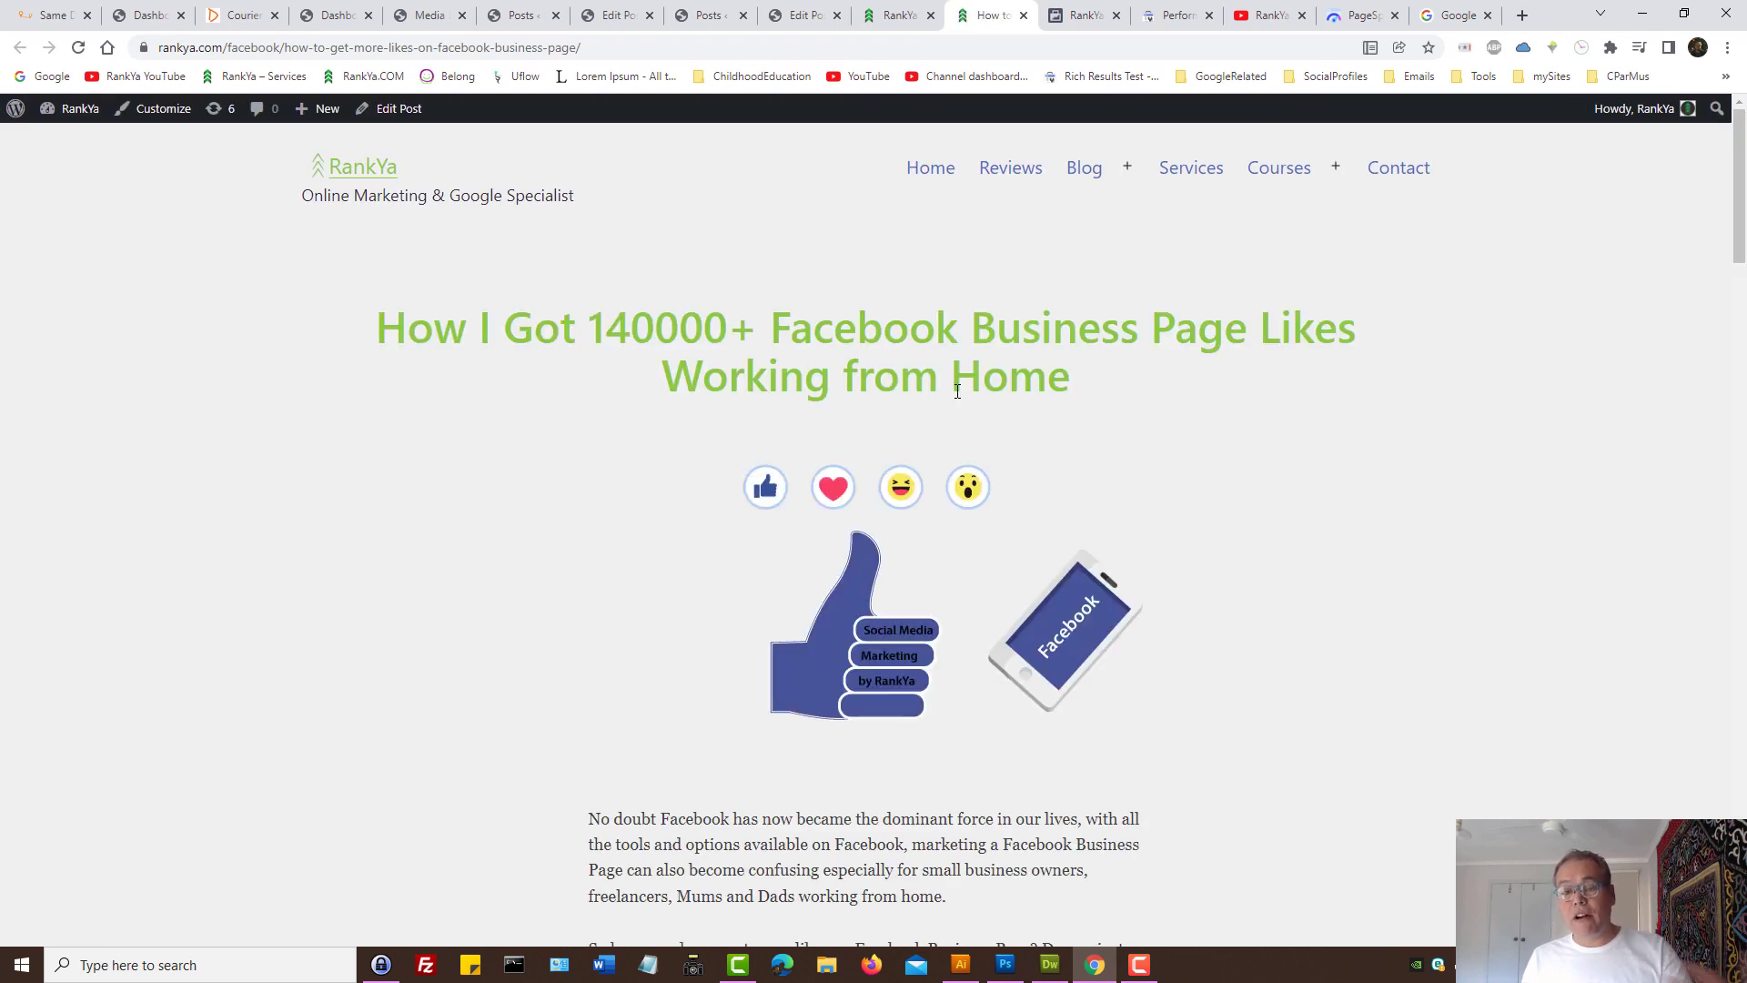
pyautogui.scroll(-6, 952, 392)
pyautogui.scroll(-4, 950, 397)
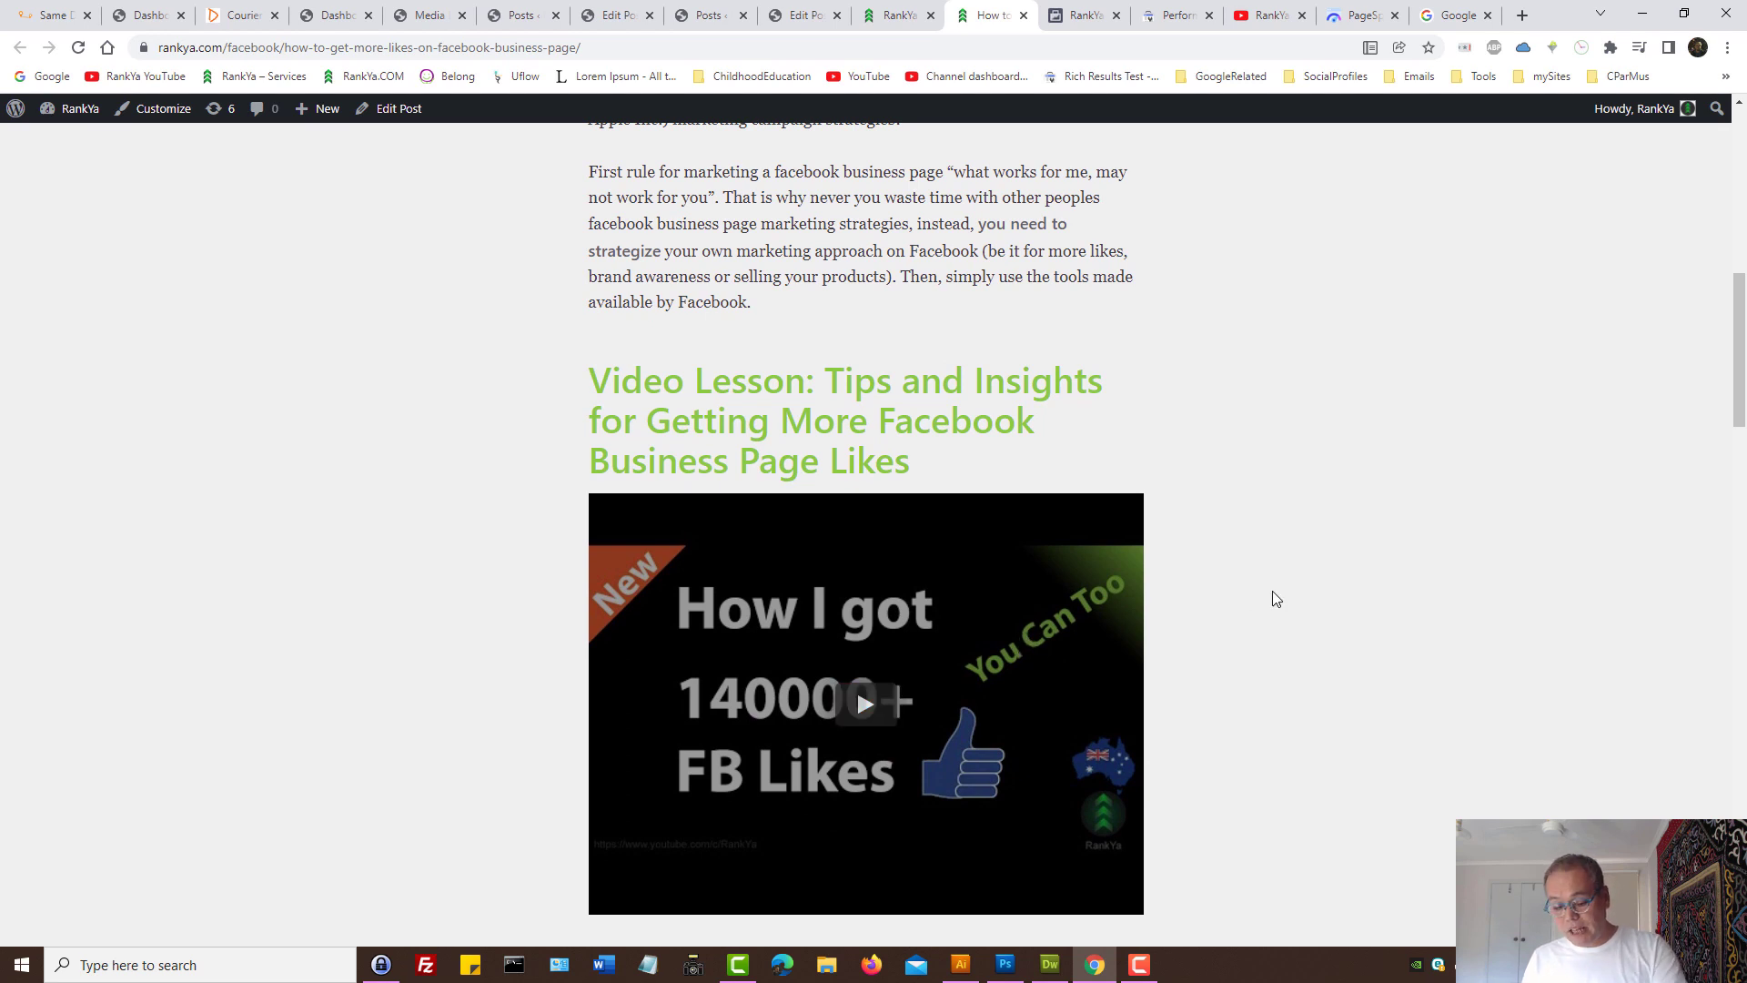
pyautogui.press('F12')
pyautogui.moveTo(1253, 515); pyautogui.dragTo(1255, 642)
pyautogui.moveTo(1738, 262); pyautogui.dragTo(1727, 303)
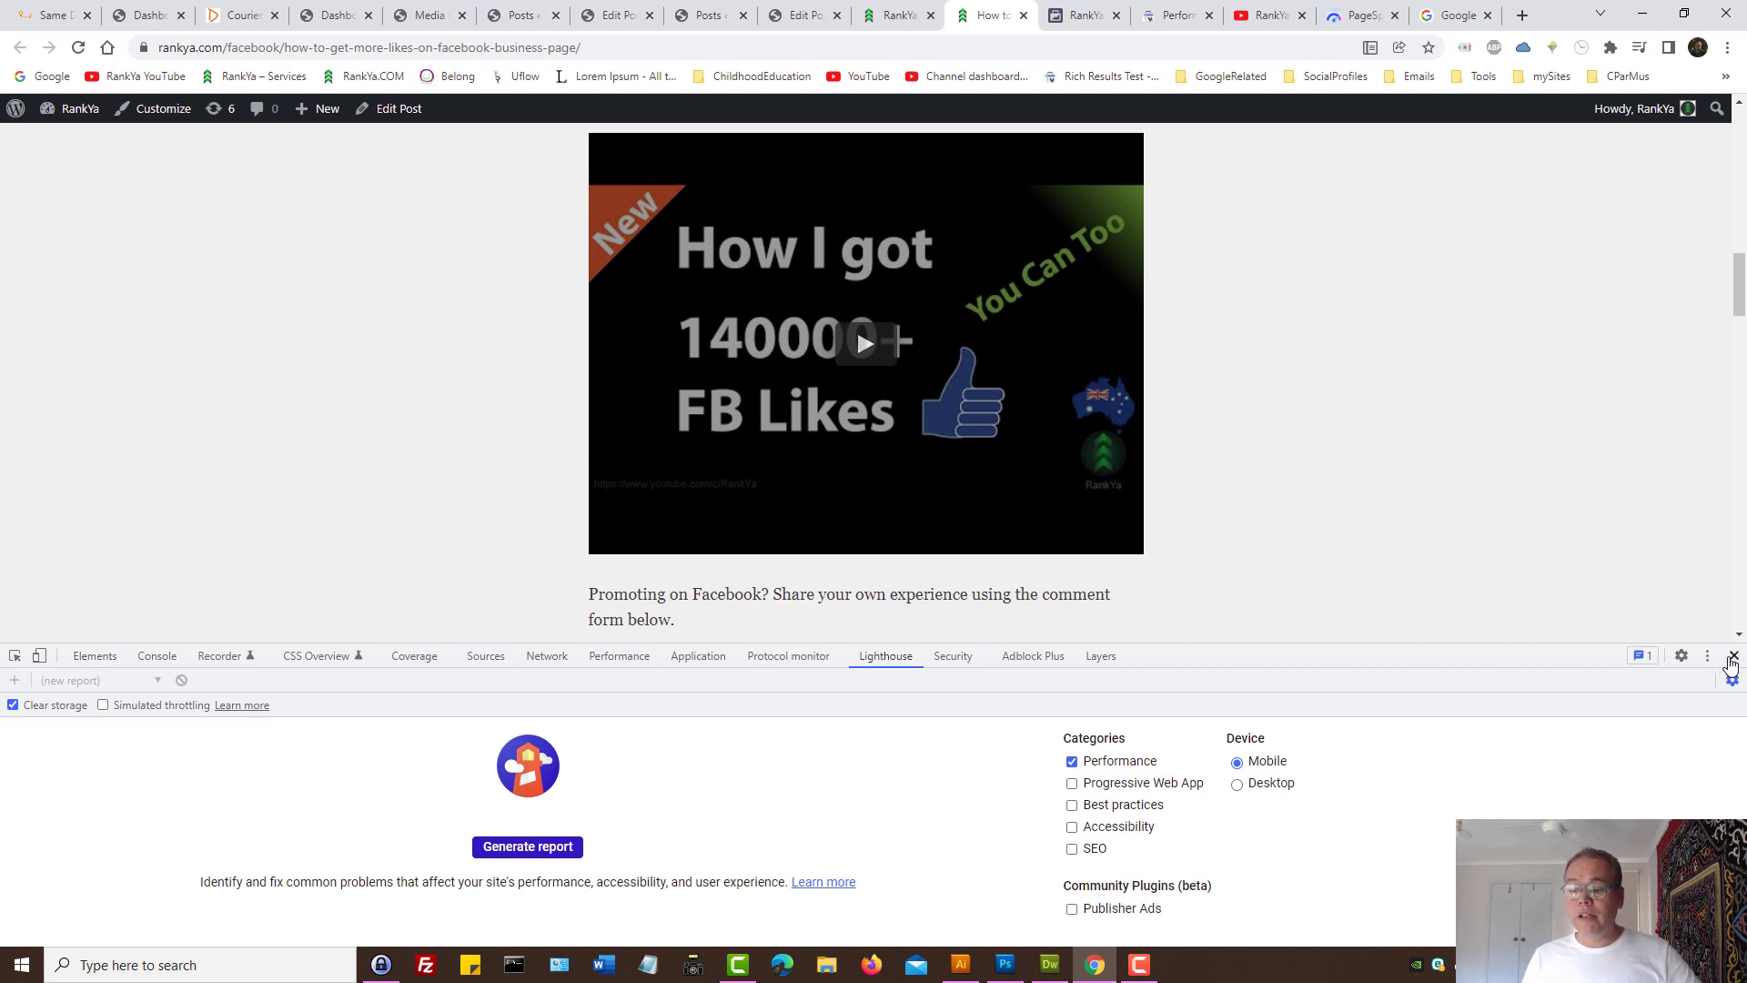
pyautogui.click(1734, 656)
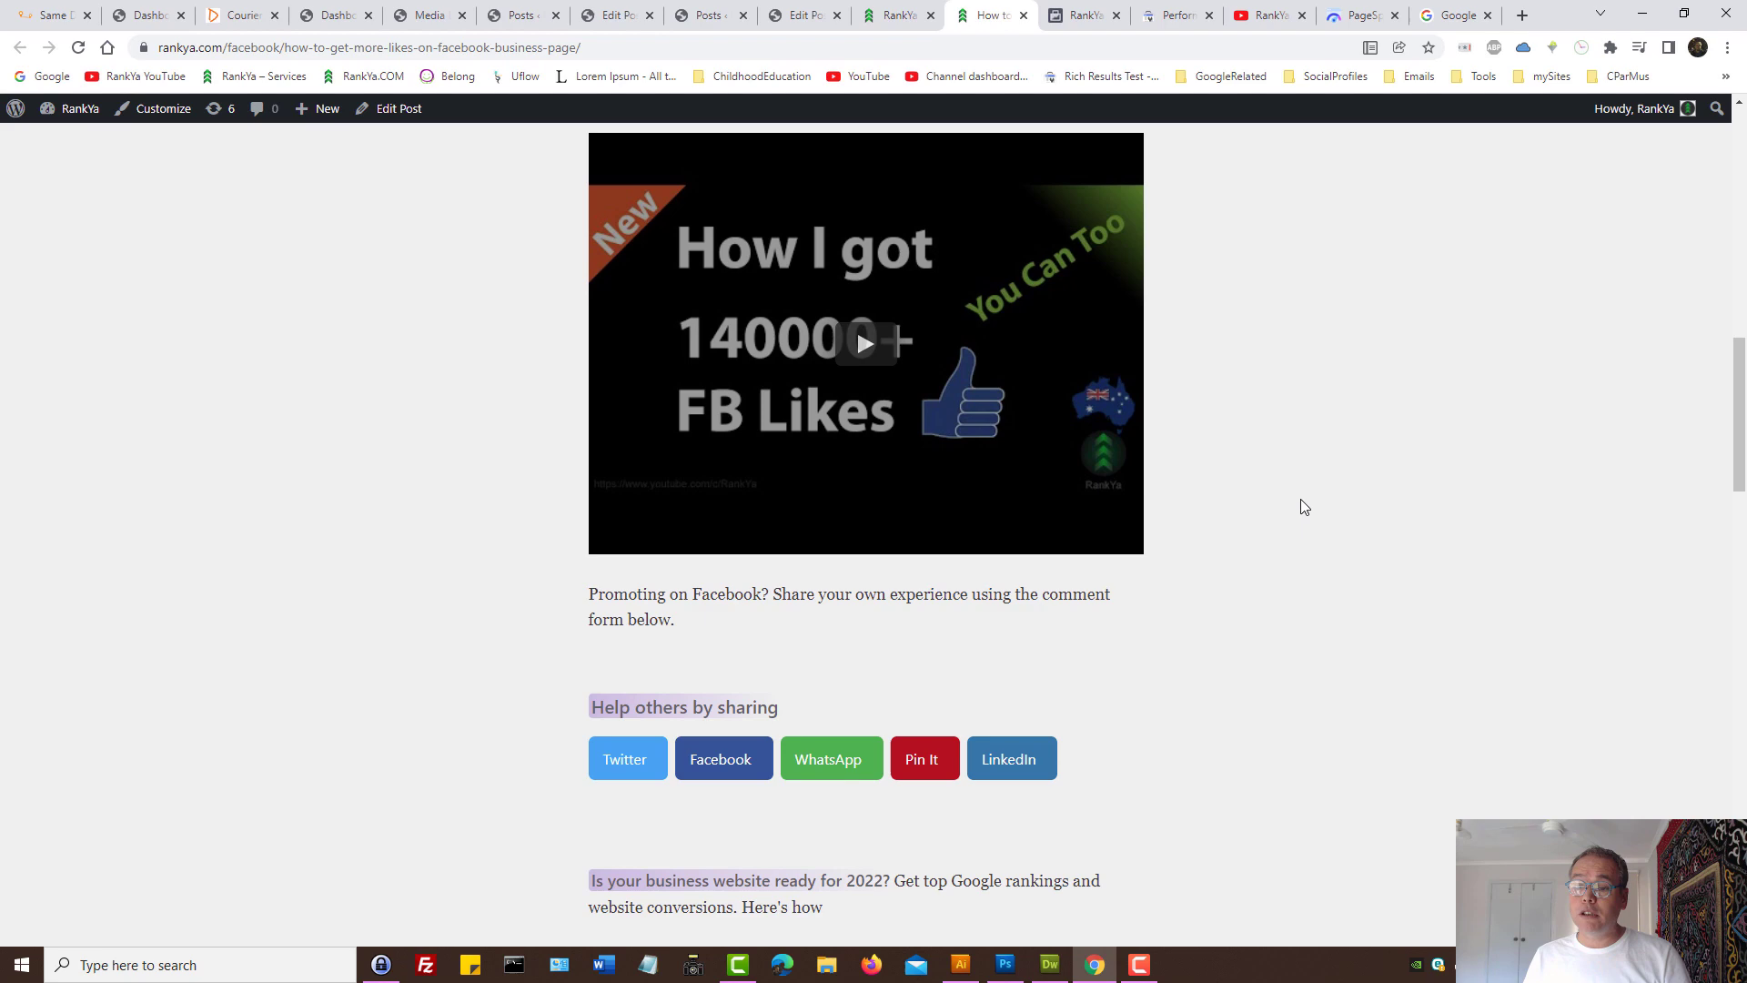
# Preview the homepage's mobile layout by zooming in, reset to 100%, then open Courses > Master Class.
pyautogui.click(901, 11)
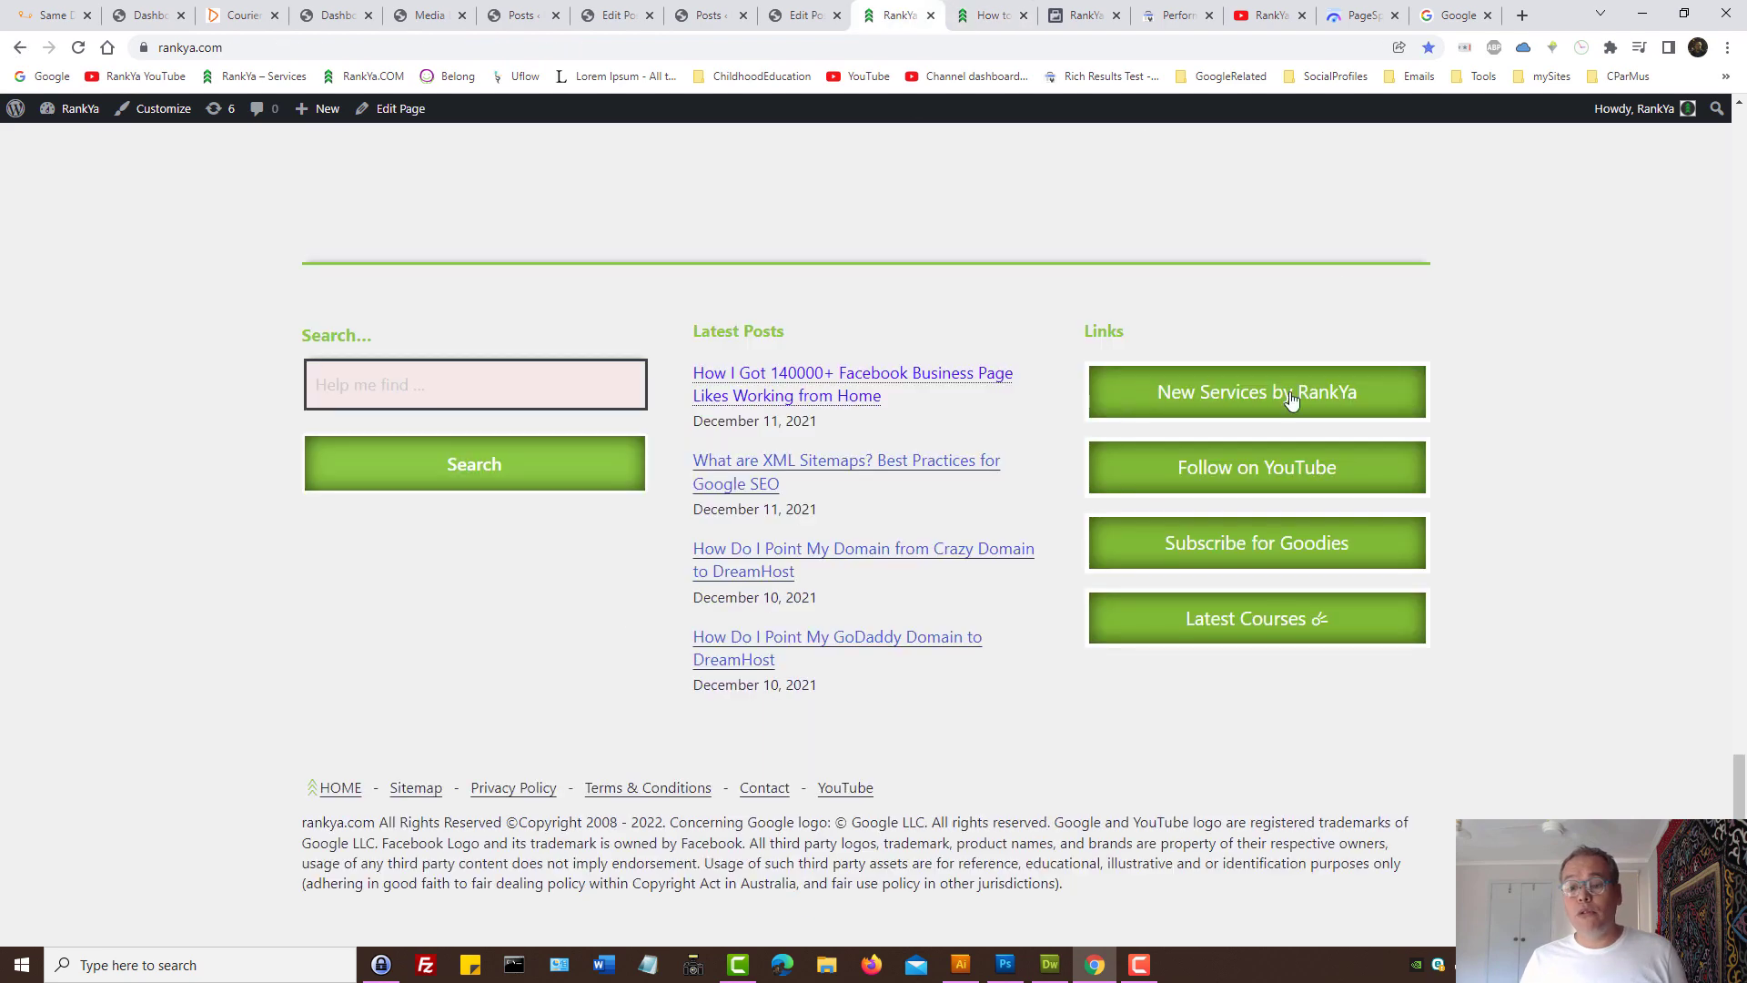
pyautogui.press('Home')
pyautogui.hotkey('ctrl', '+')
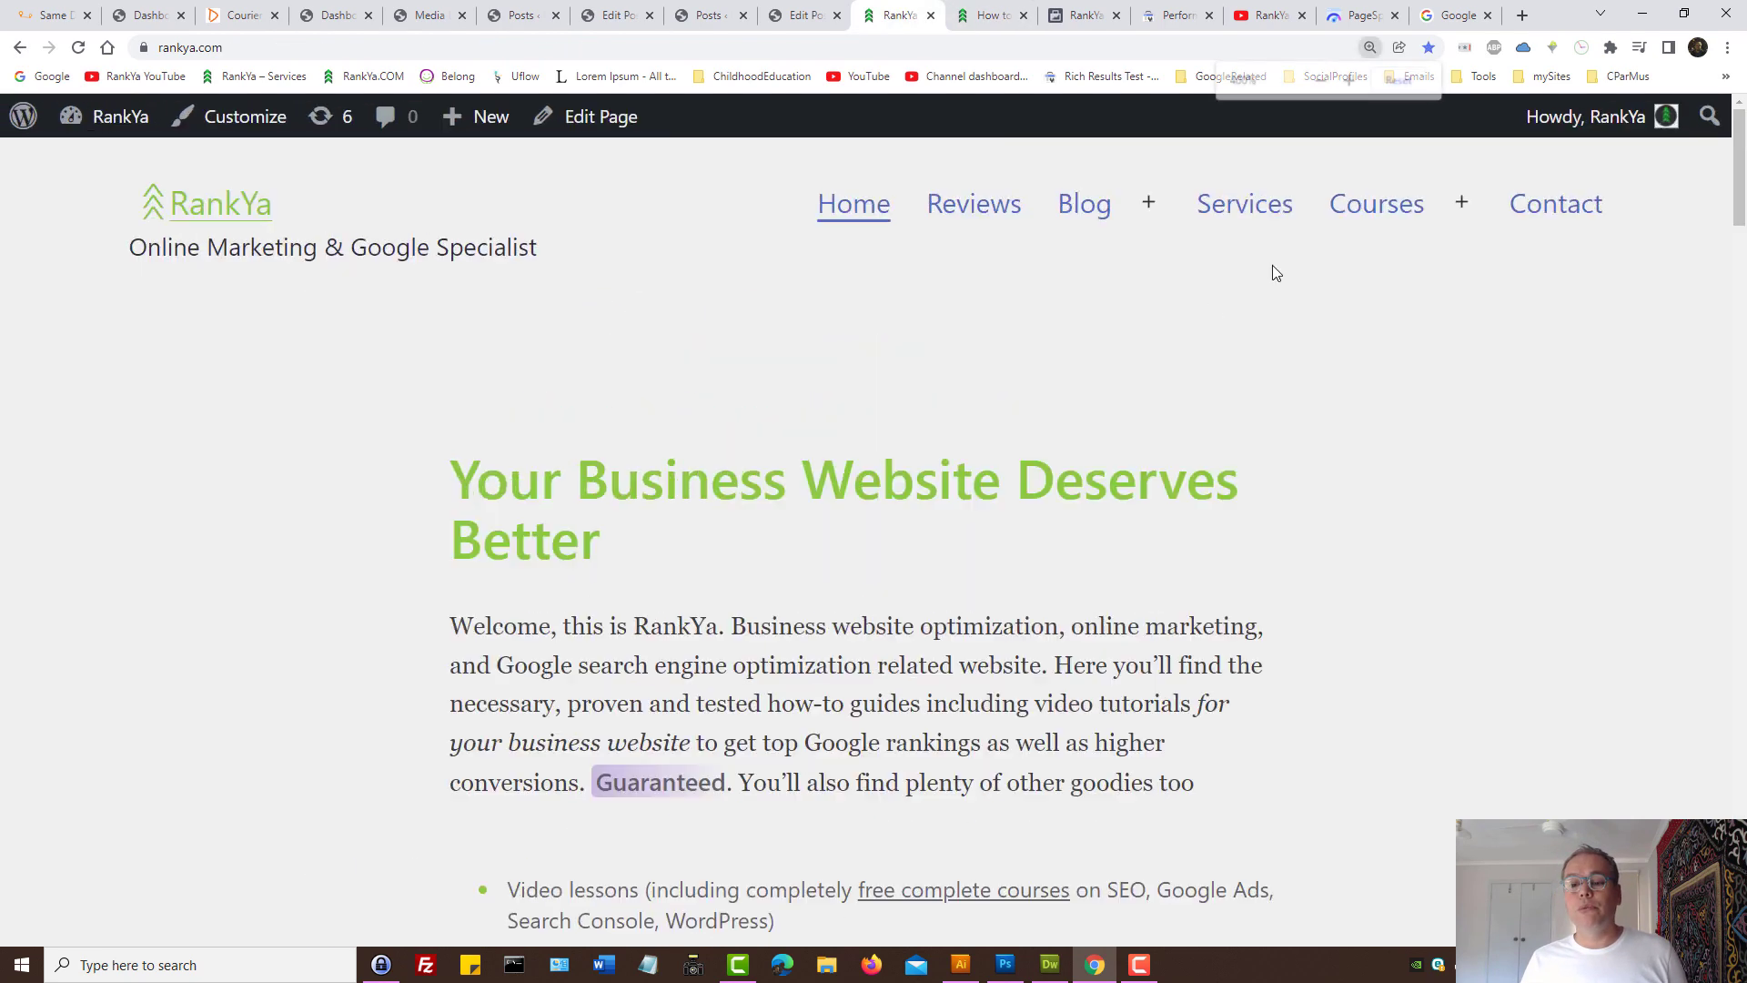
pyautogui.hotkey('ctrl', '+')
pyautogui.click(1398, 81)
pyautogui.moveTo(1257, 171)
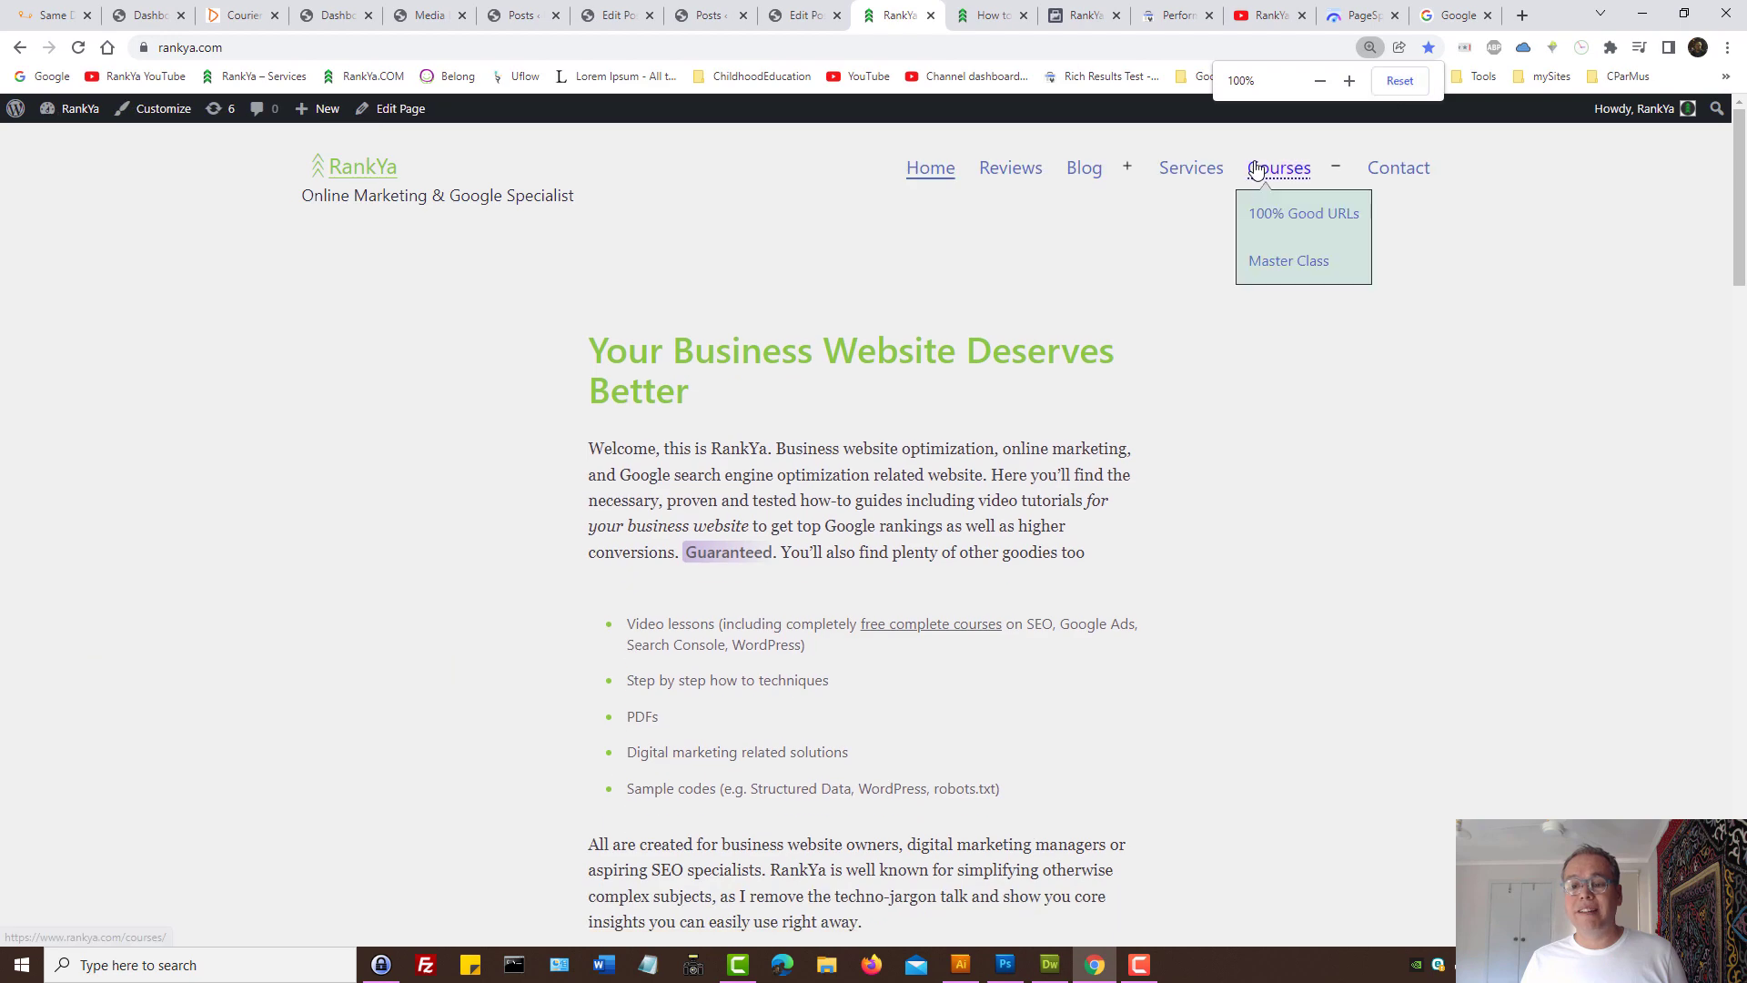
pyautogui.hotkey('ctrl', '+')
pyautogui.hotkey('ctrl', '+')
pyautogui.hotkey('ctrl', '+')
pyautogui.hotkey('ctrl', '+')
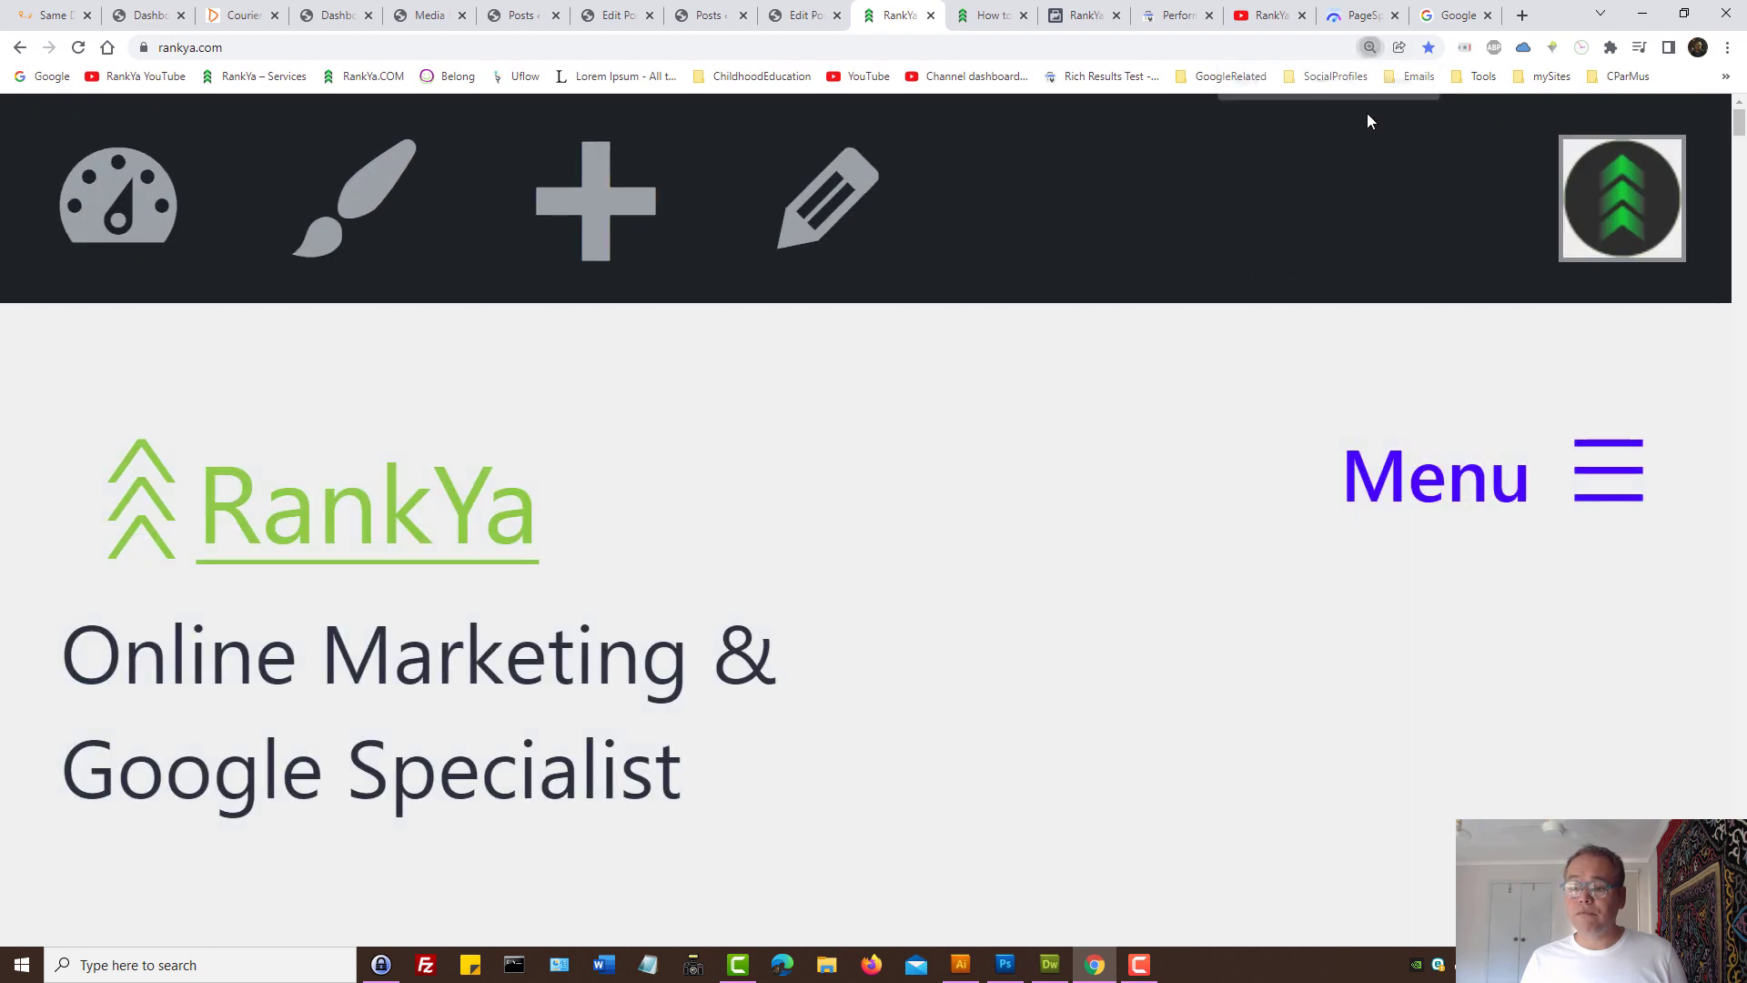
pyautogui.click(1399, 81)
pyautogui.moveTo(1286, 175)
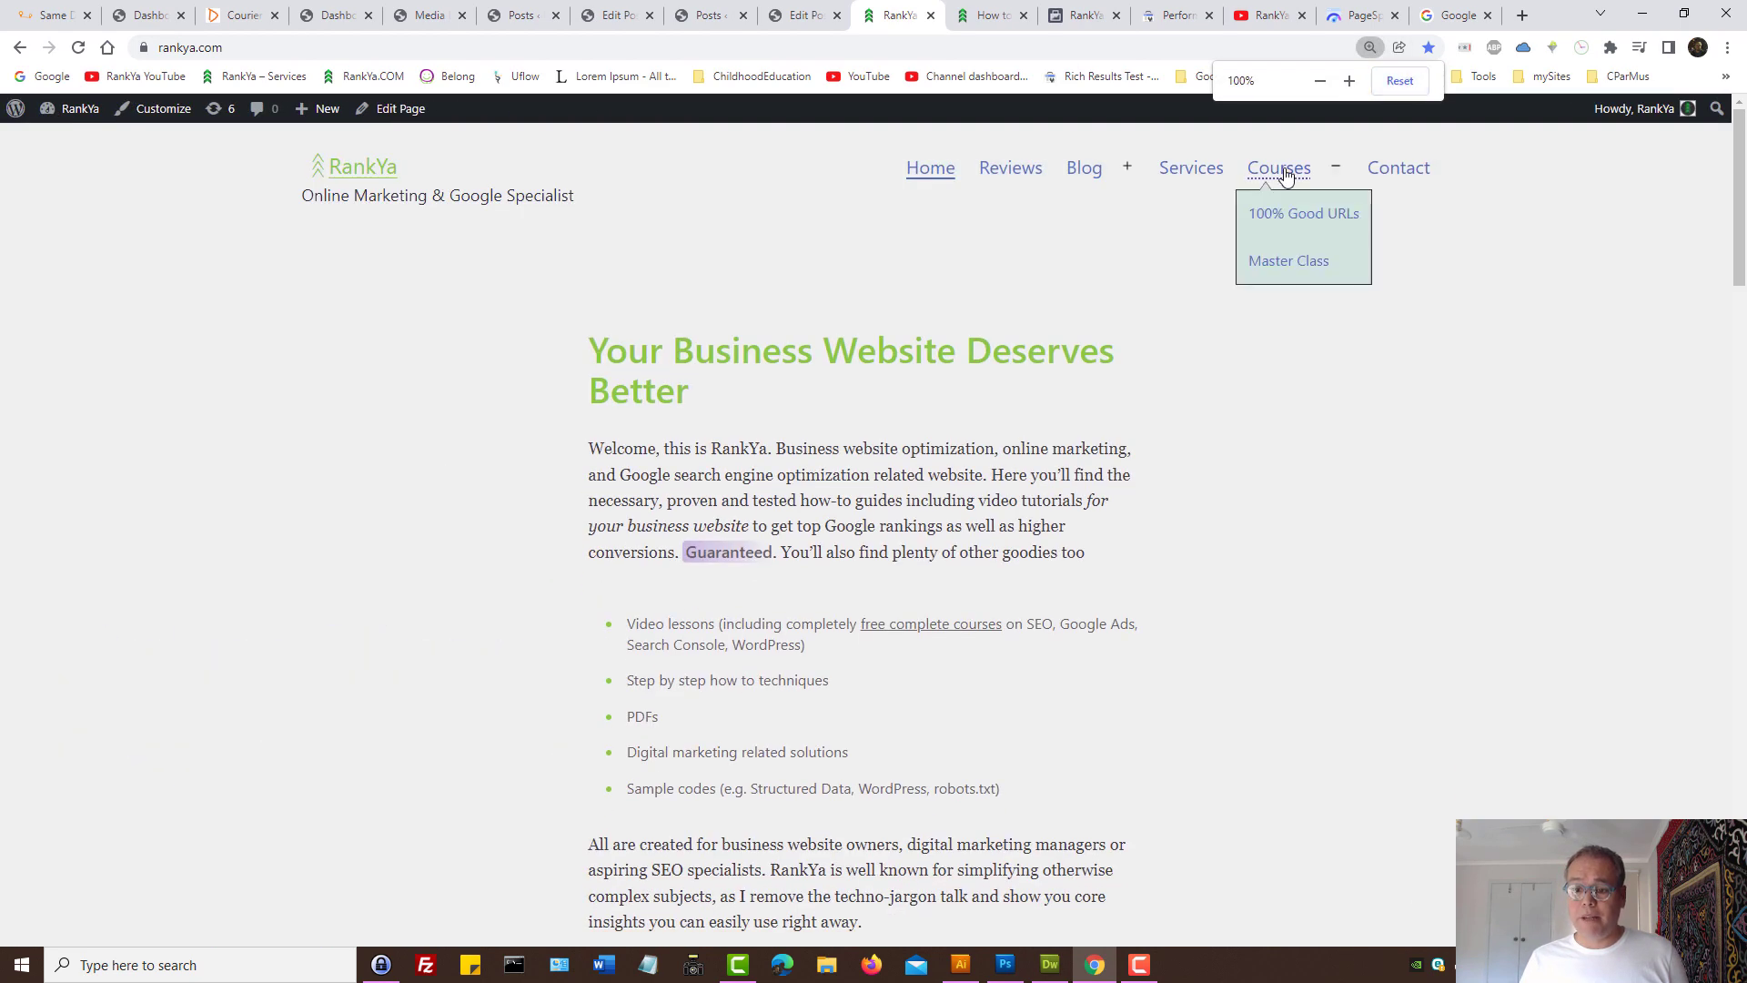
pyautogui.click(1287, 266)
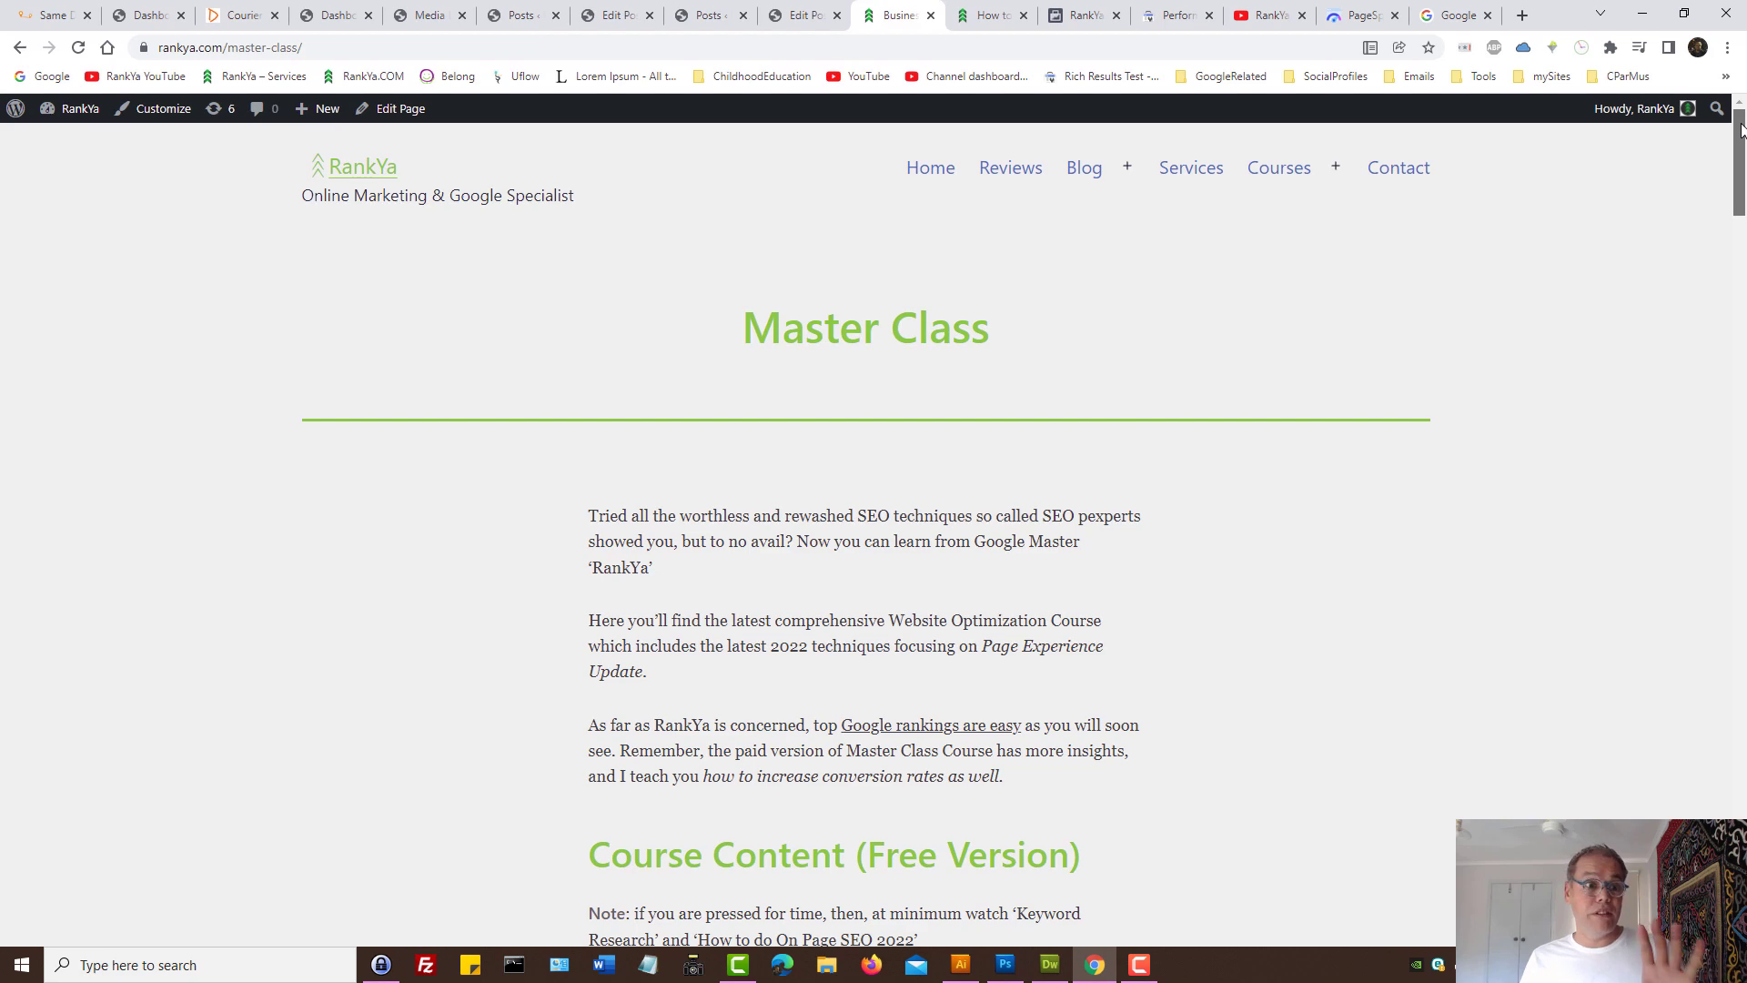
pyautogui.moveTo(1741, 130); pyautogui.dragTo(1743, 206)
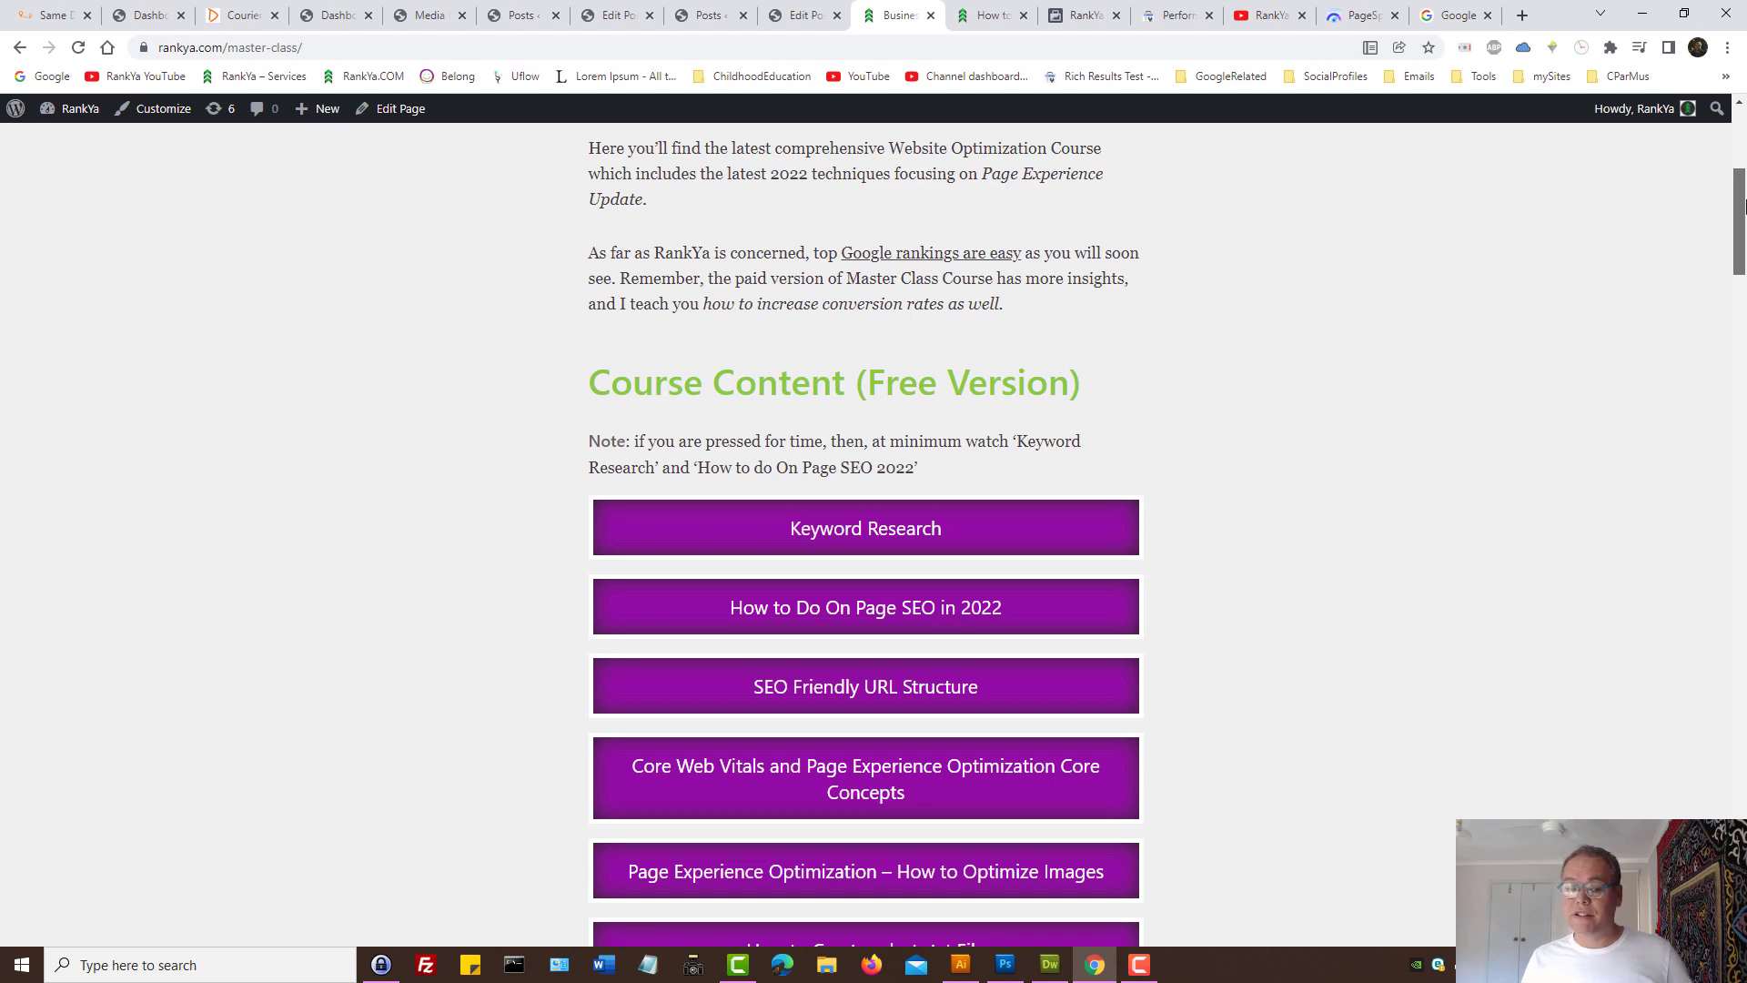
pyautogui.scroll(5, 1414, 248)
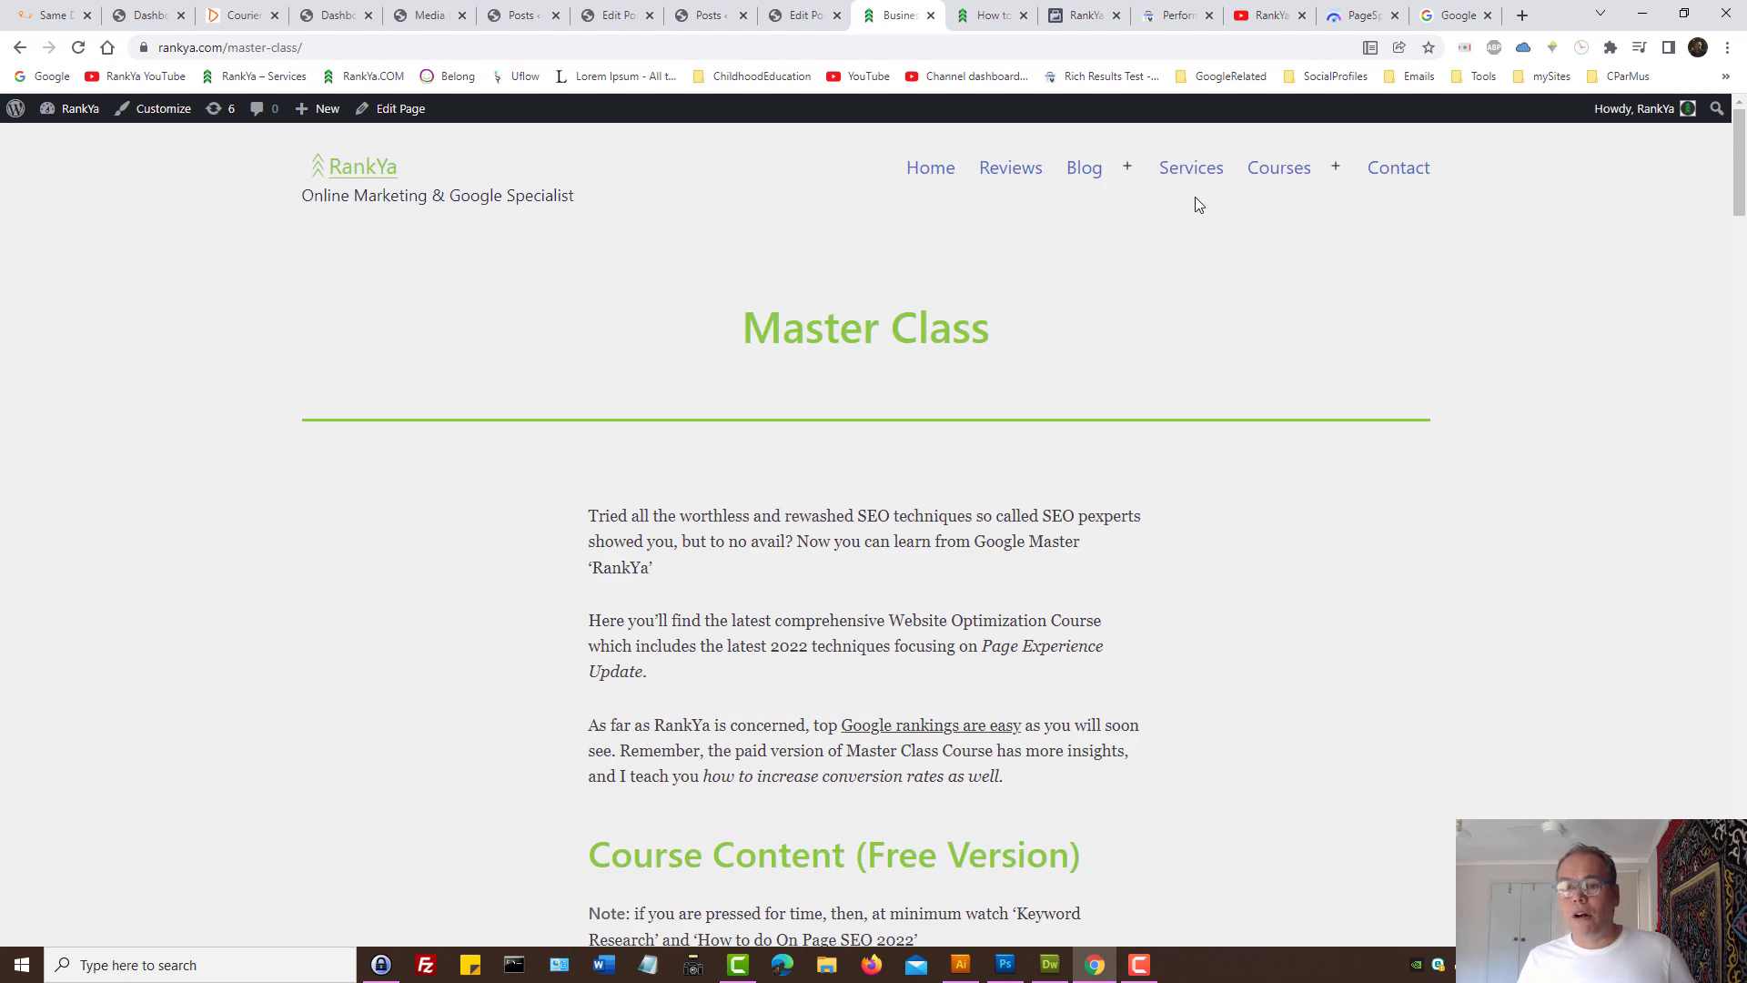
pyautogui.click(1270, 14)
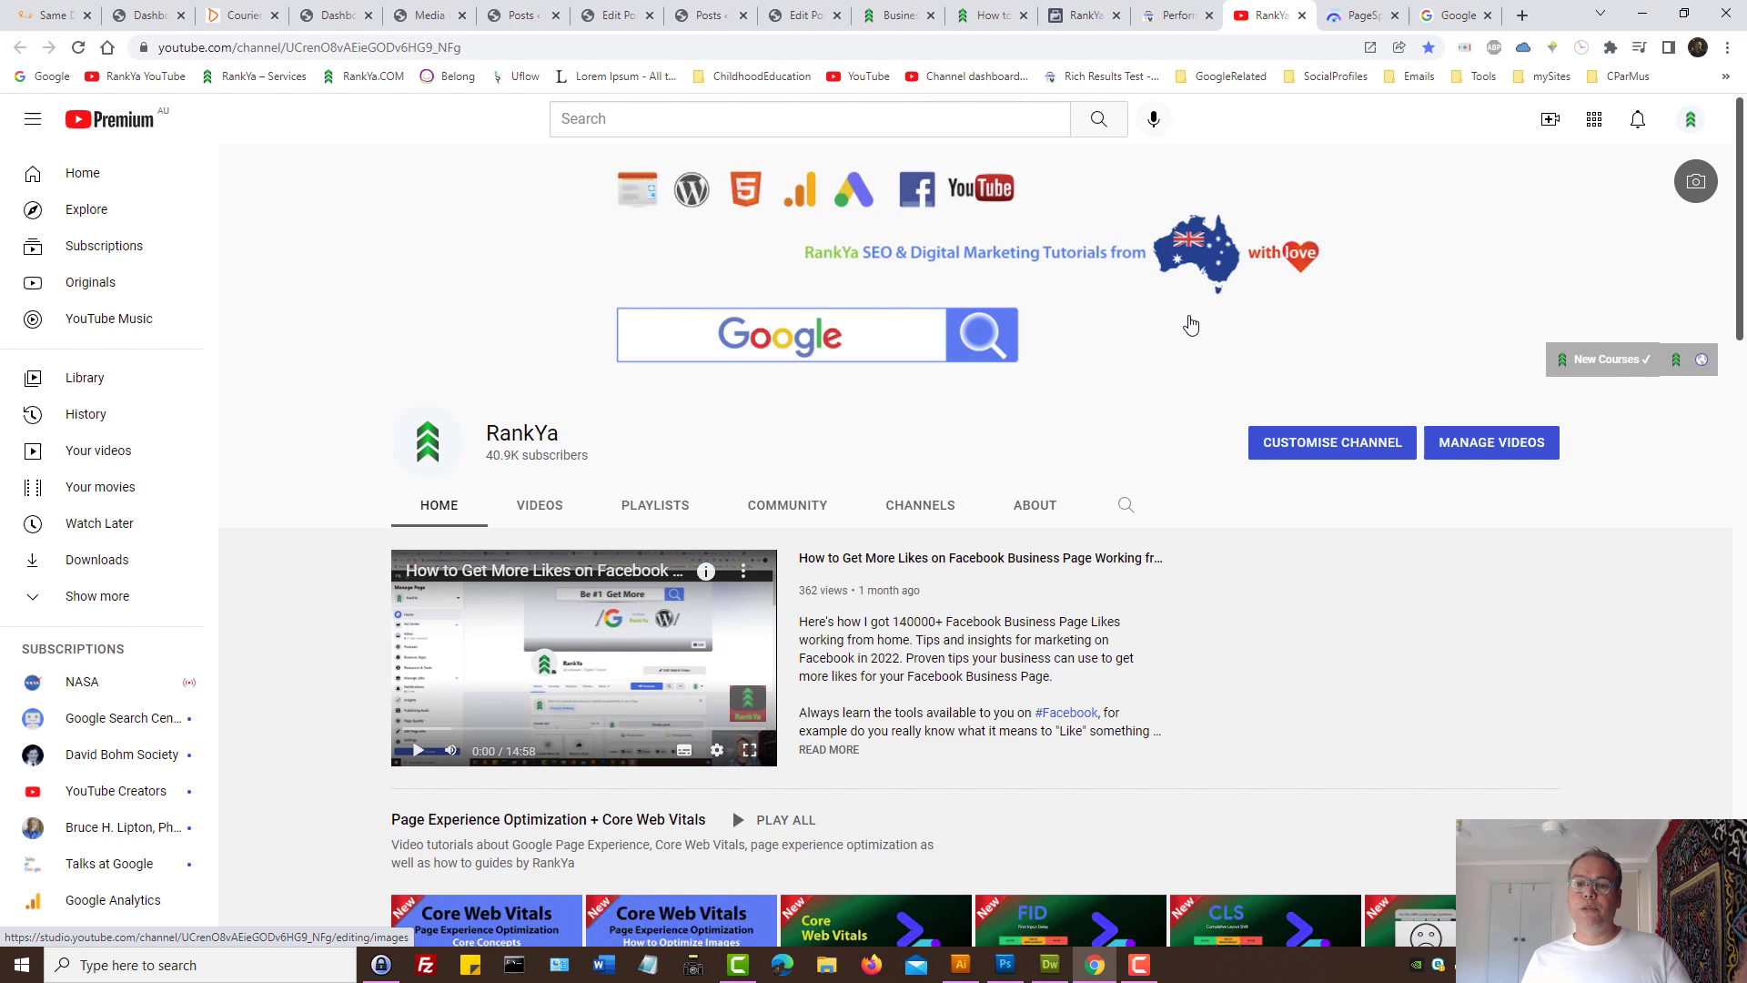
pyautogui.click(893, 15)
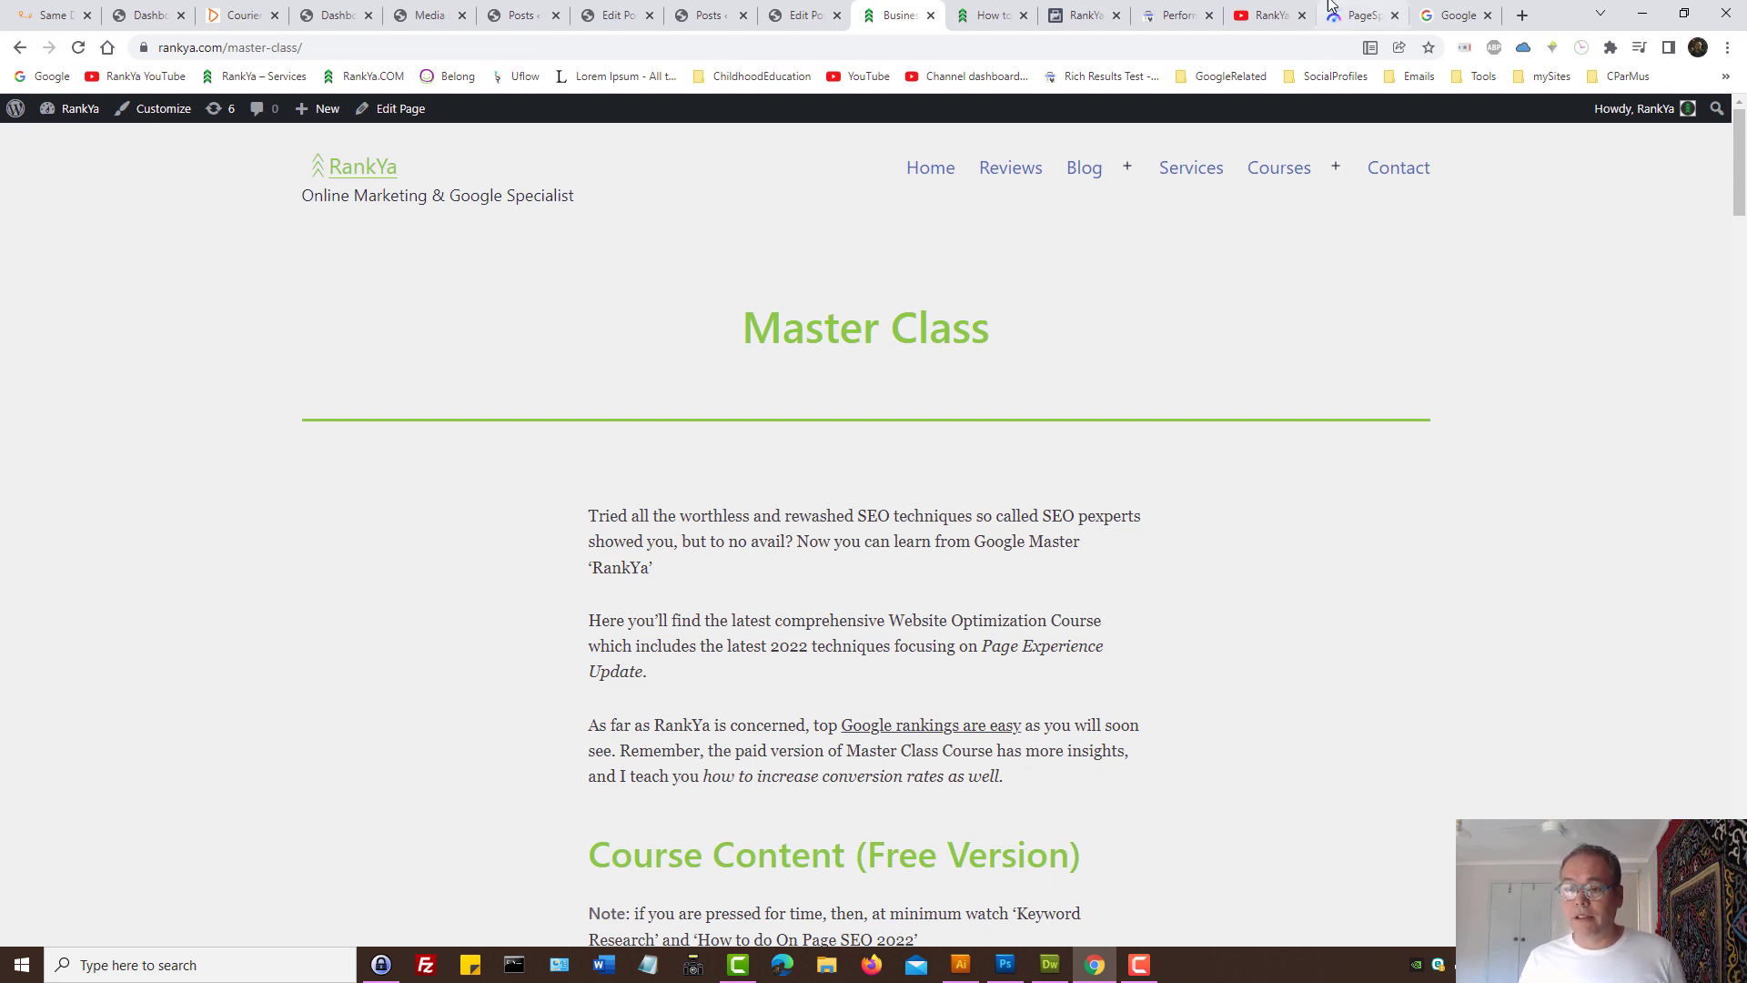
# Review the PageSpeed Performance score of 100, open the RankYa home page in a new tab, reload Master Class.
pyautogui.click(1356, 15)
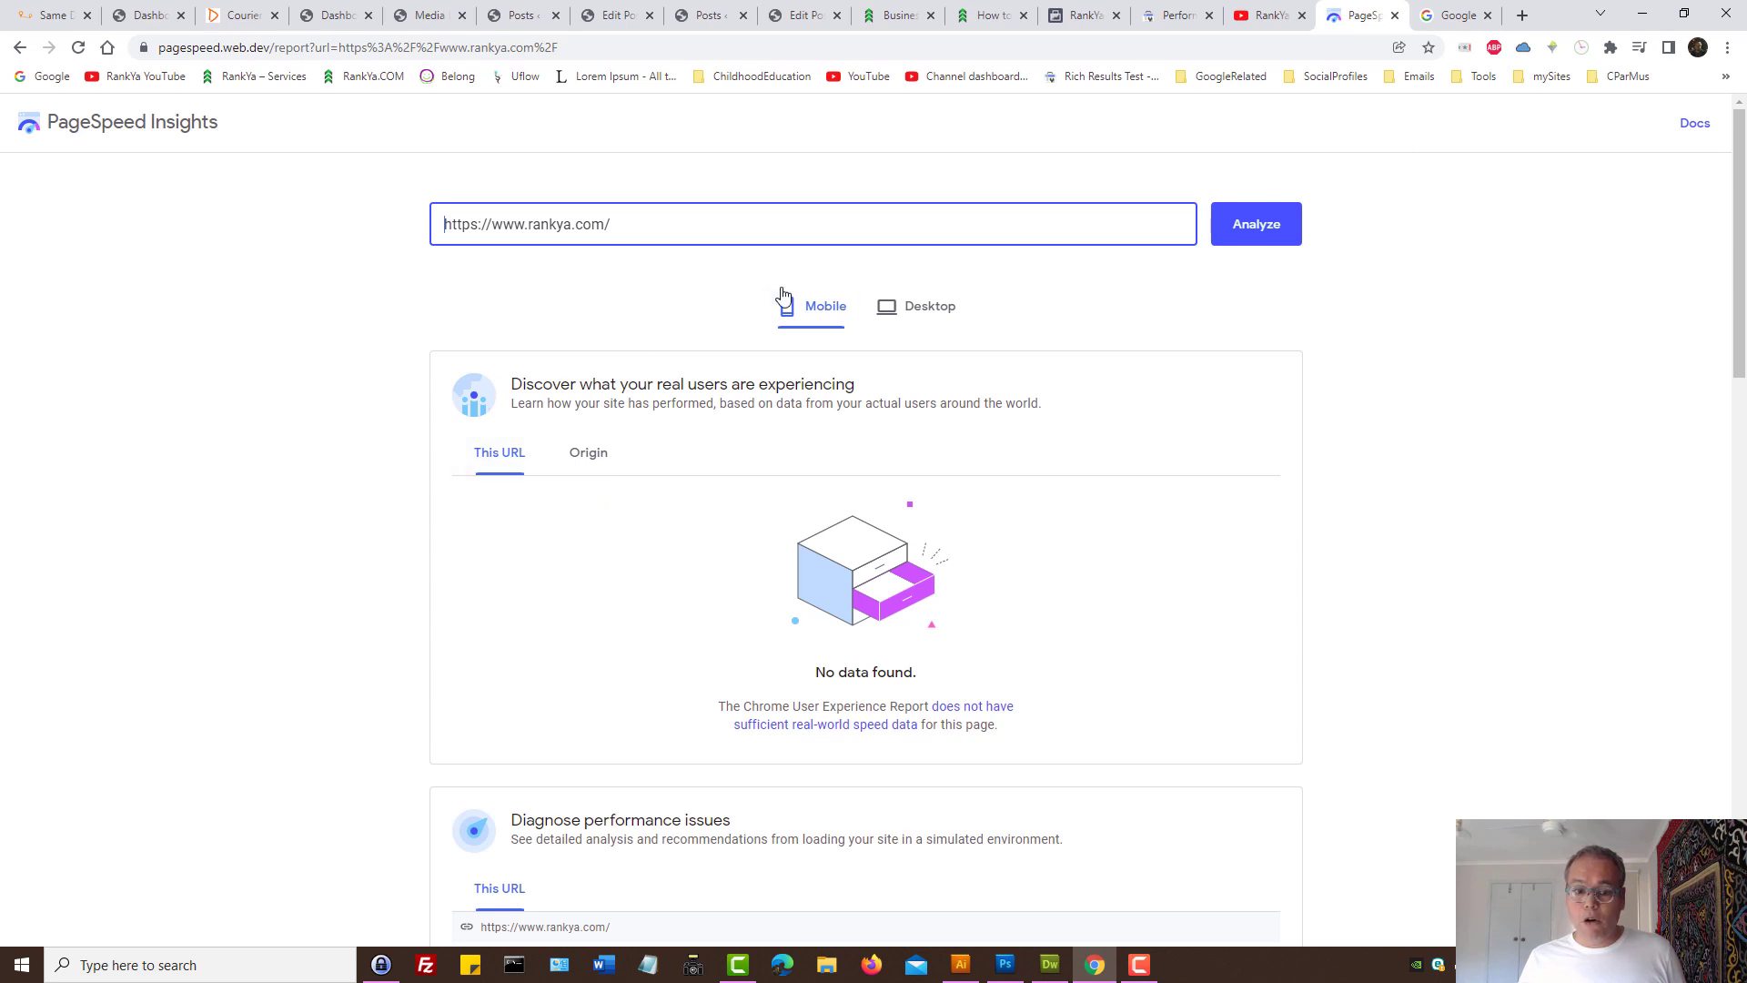
pyautogui.moveTo(1739, 256); pyautogui.dragTo(1739, 374)
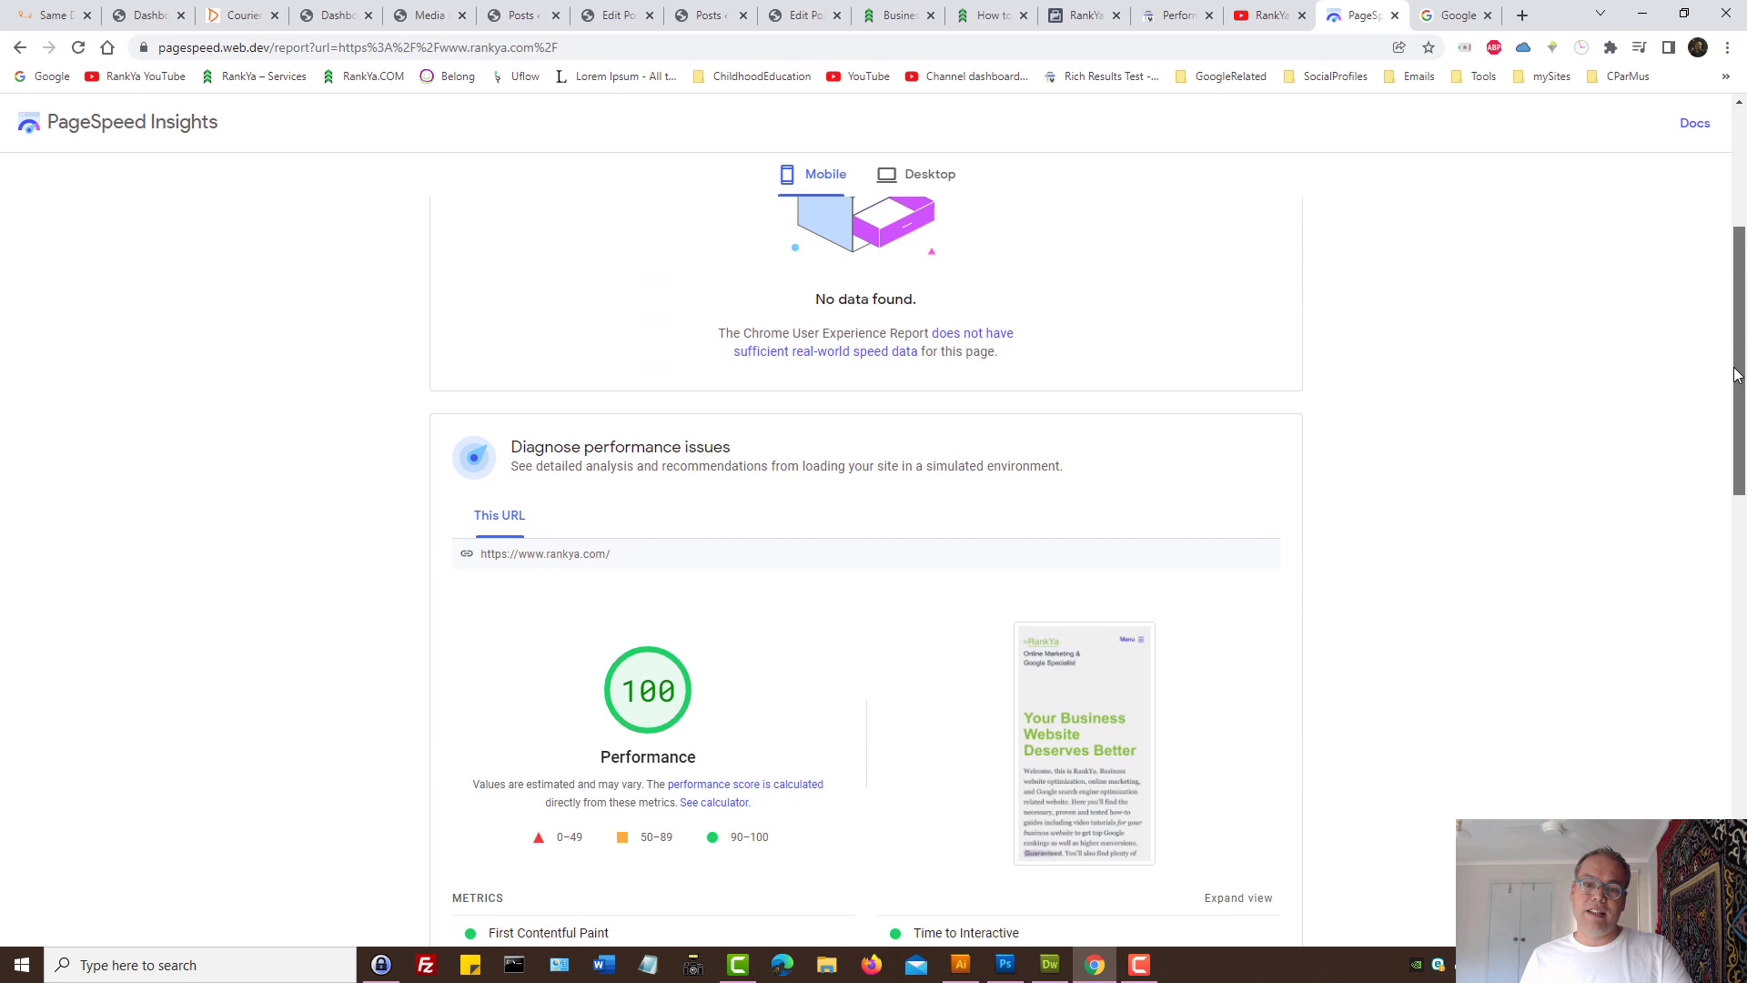
pyautogui.click(923, 5)
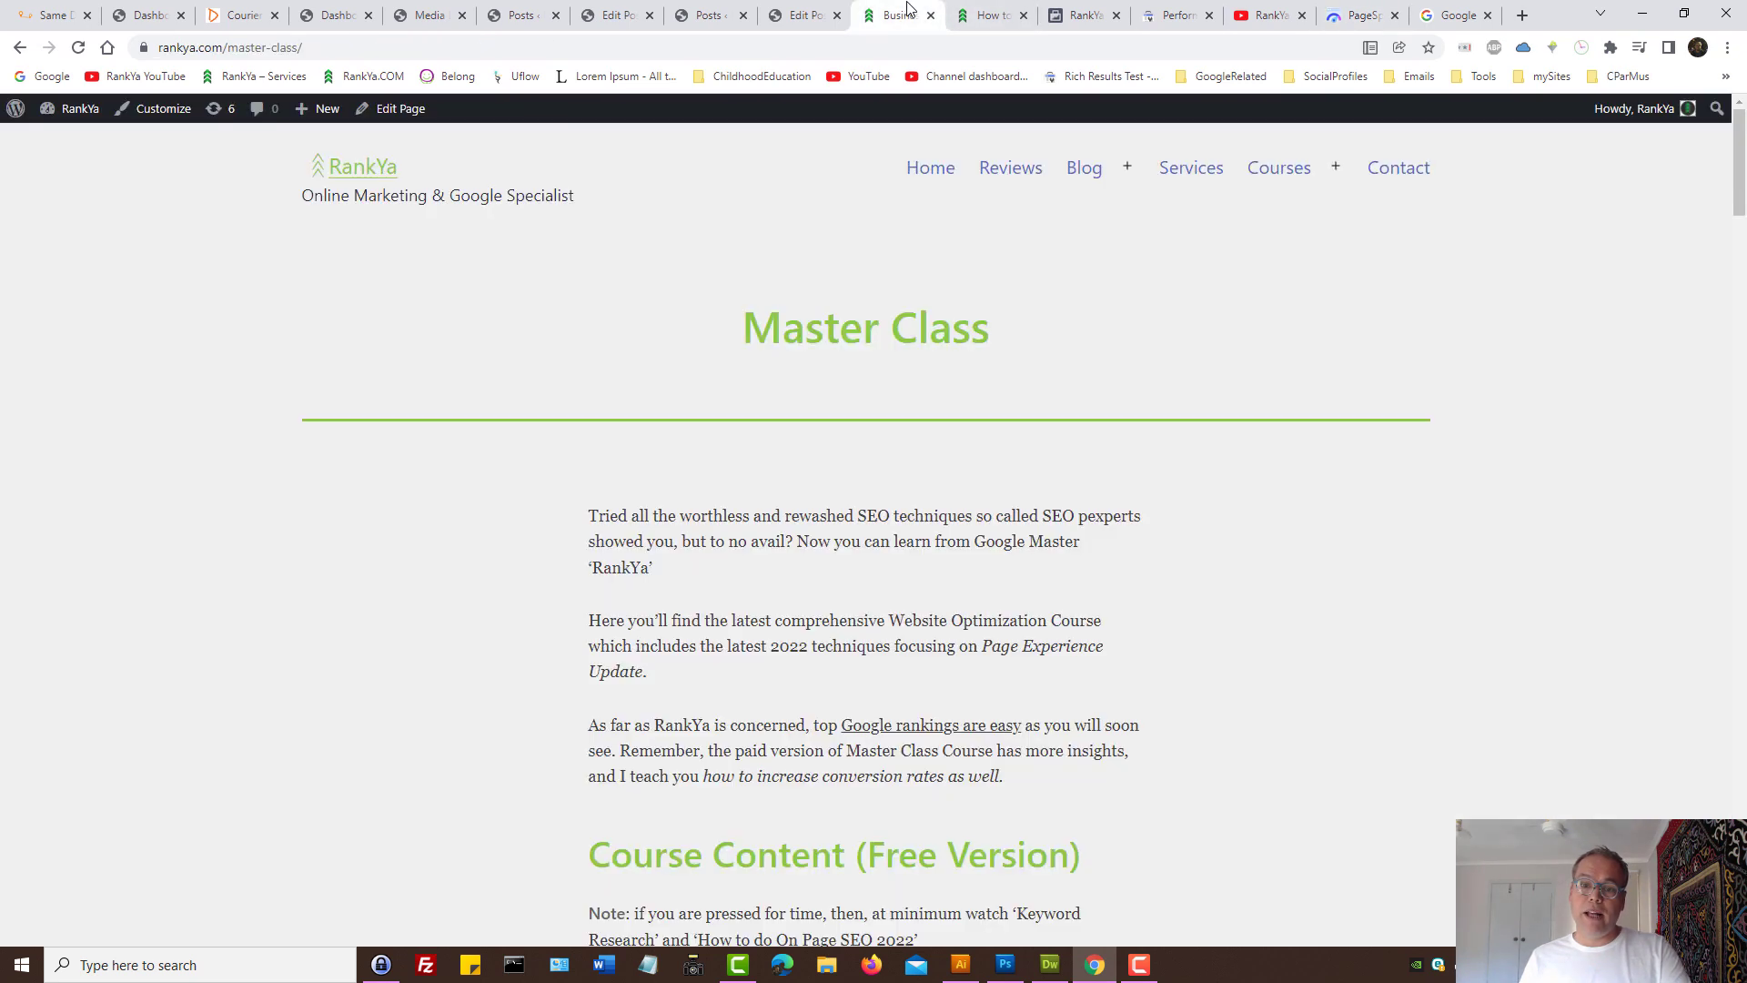
pyautogui.click(363, 170)
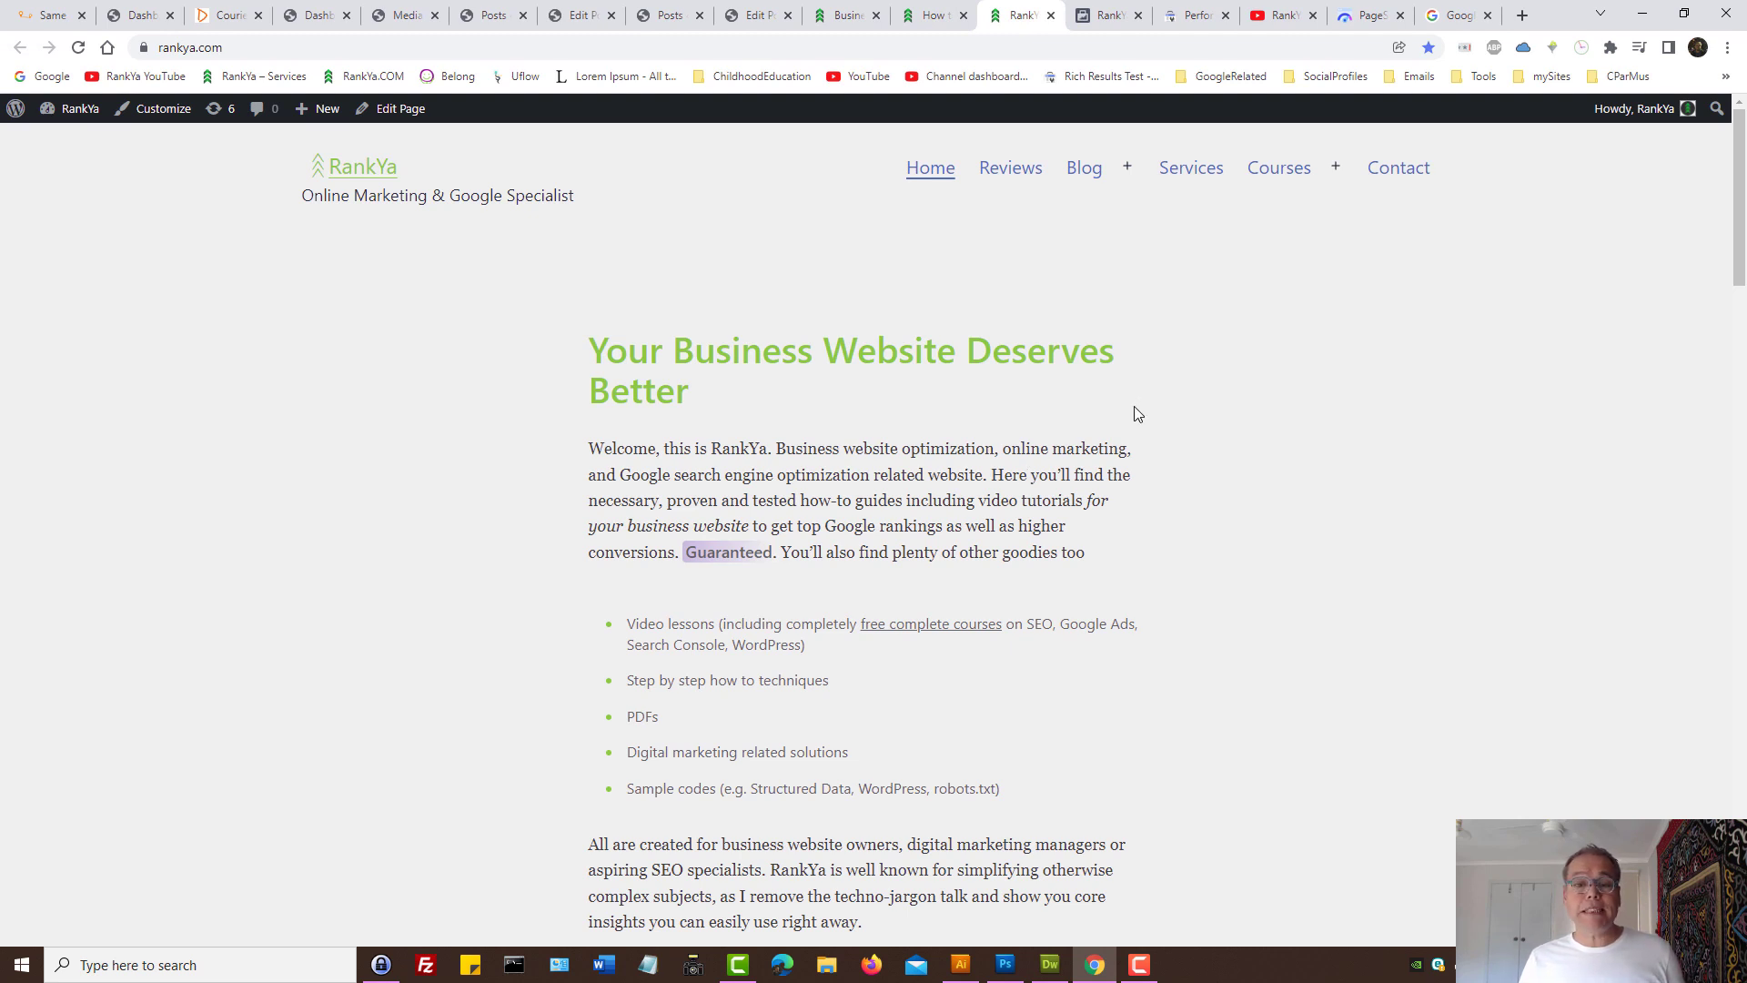
pyautogui.click(1368, 14)
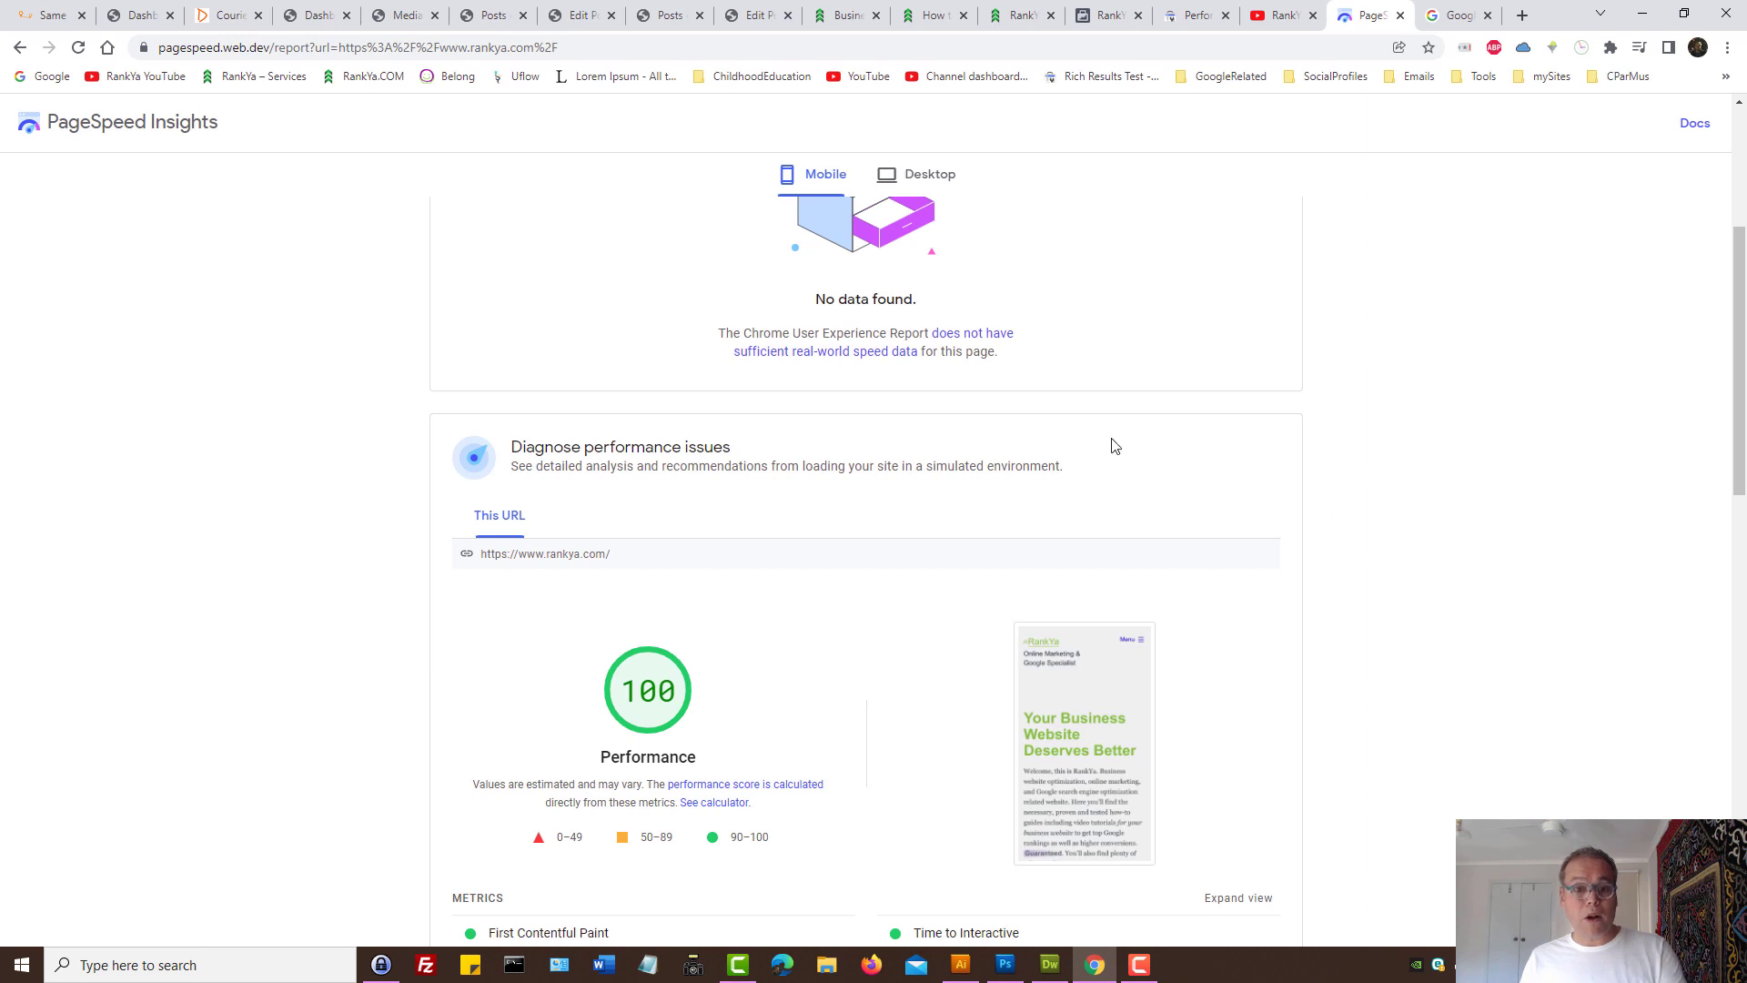
pyautogui.click(837, 14)
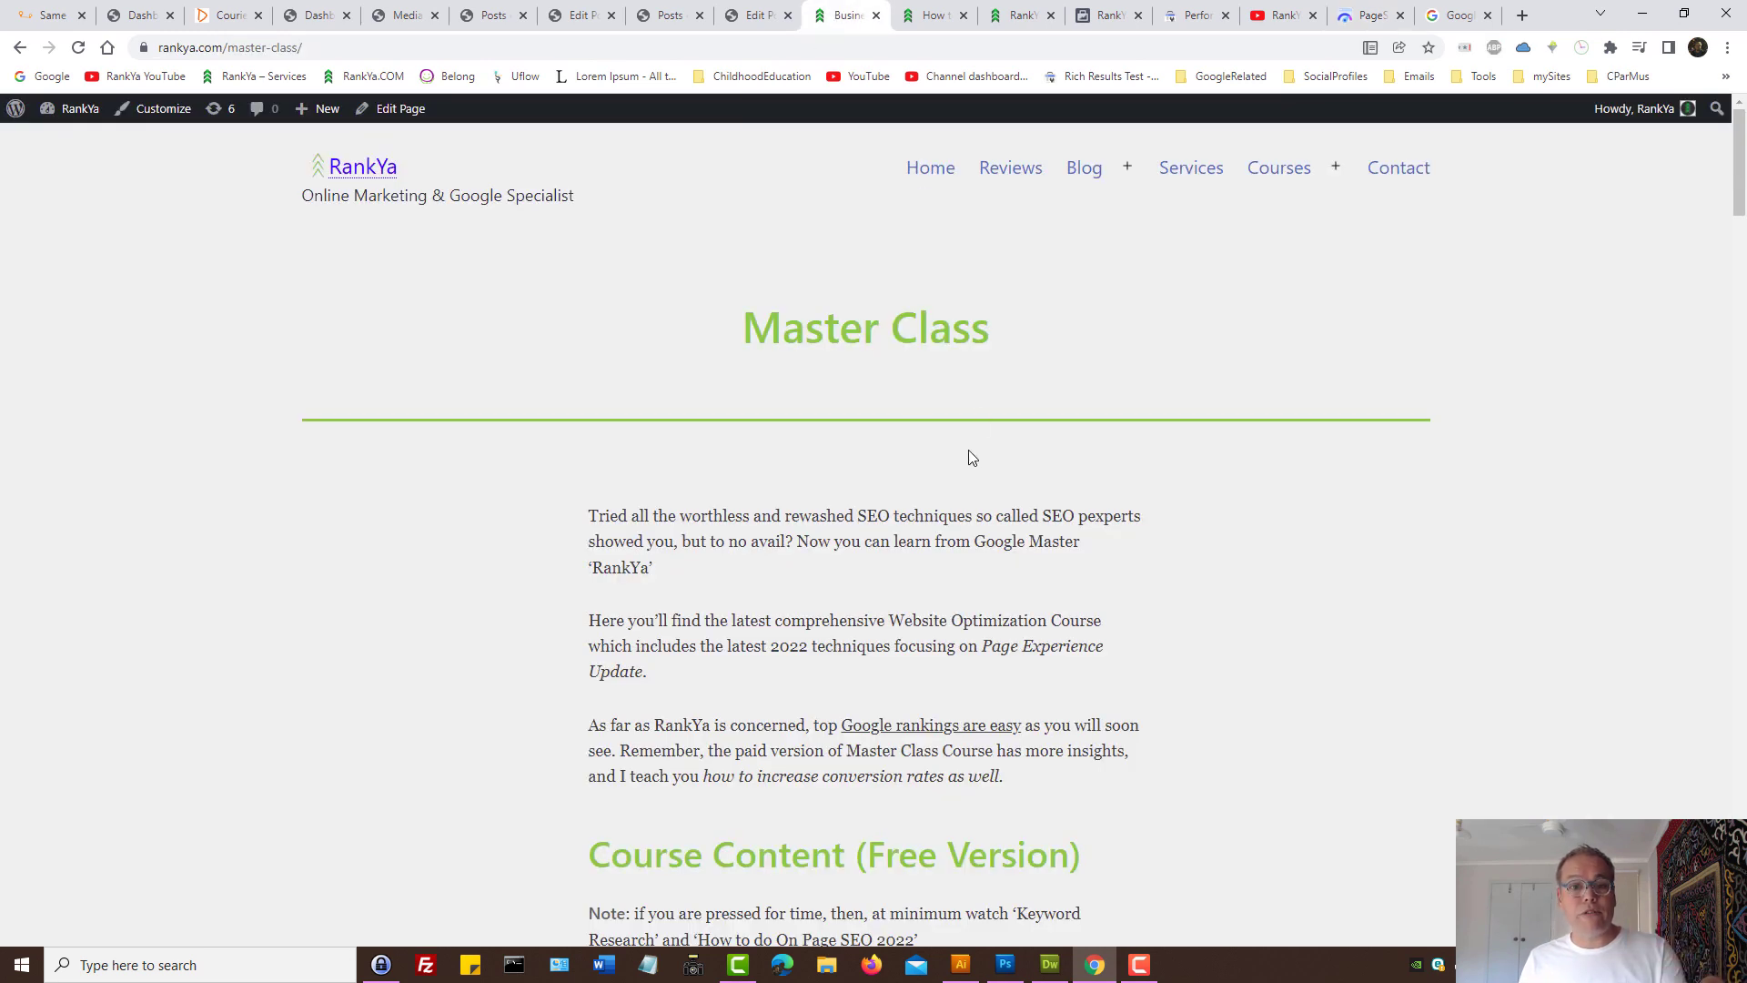
pyautogui.press('F5')
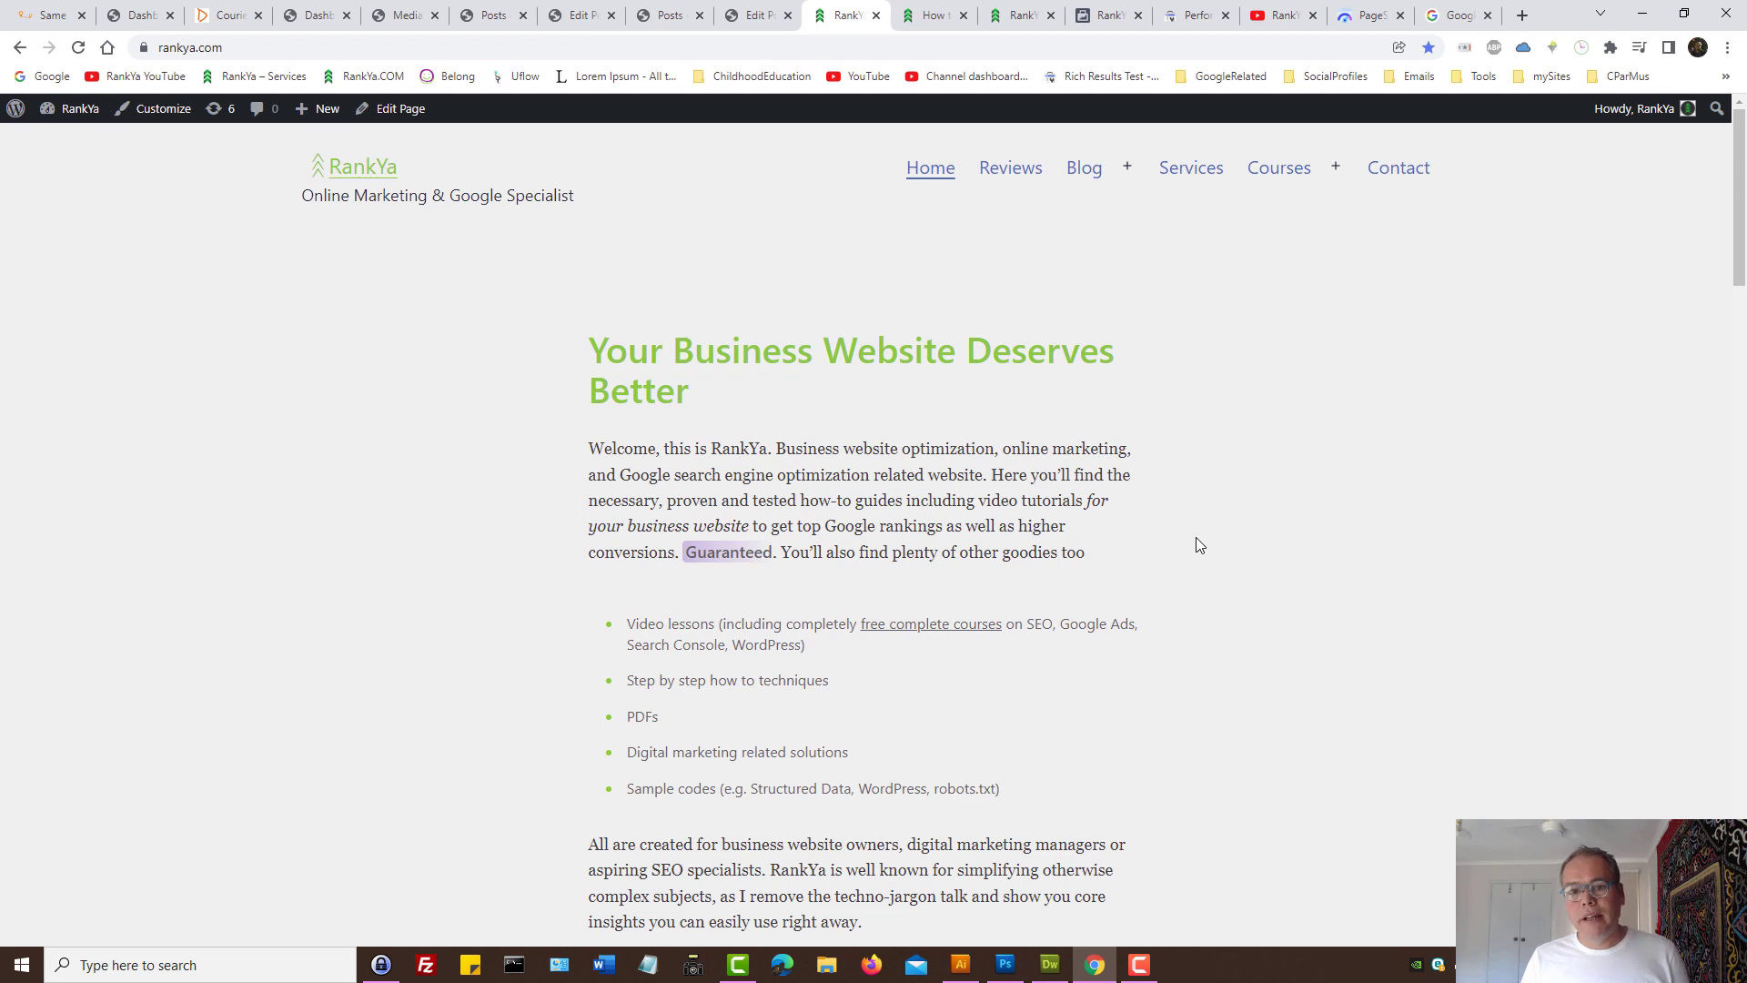
# Open the Master Class page in a new tab from the Courses menu.
pyautogui.click(1335, 166)
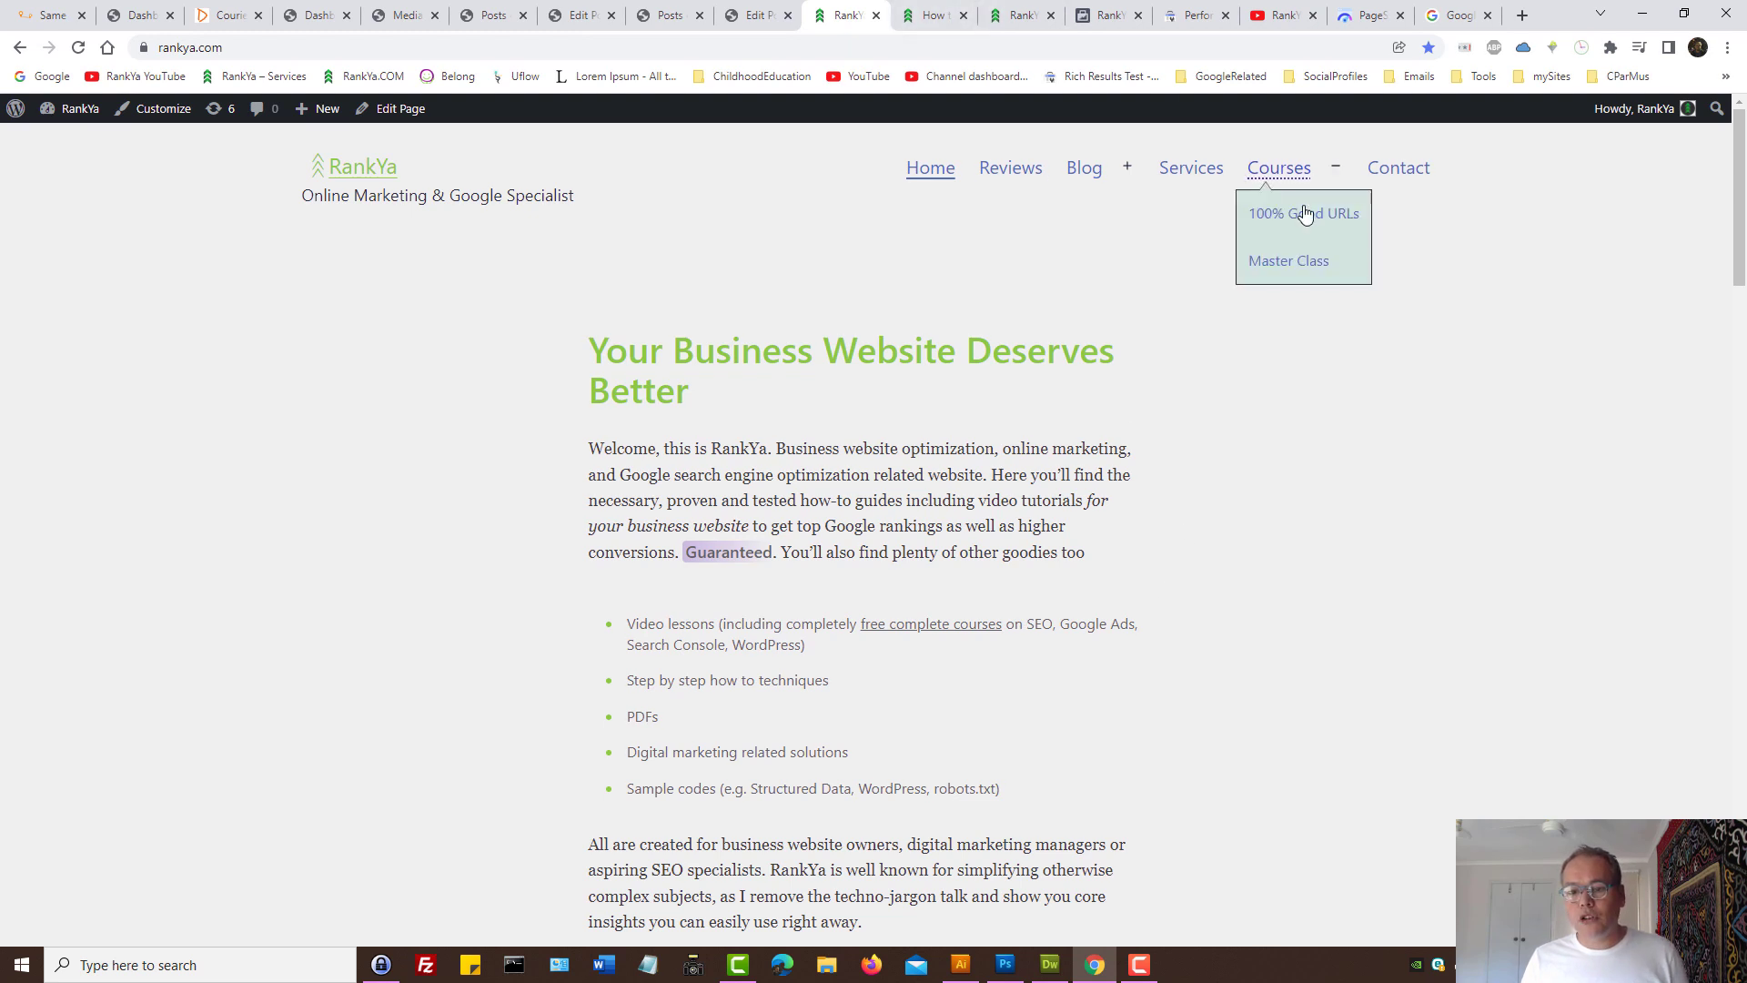
pyautogui.rightClick(1283, 261)
pyautogui.click(1319, 266)
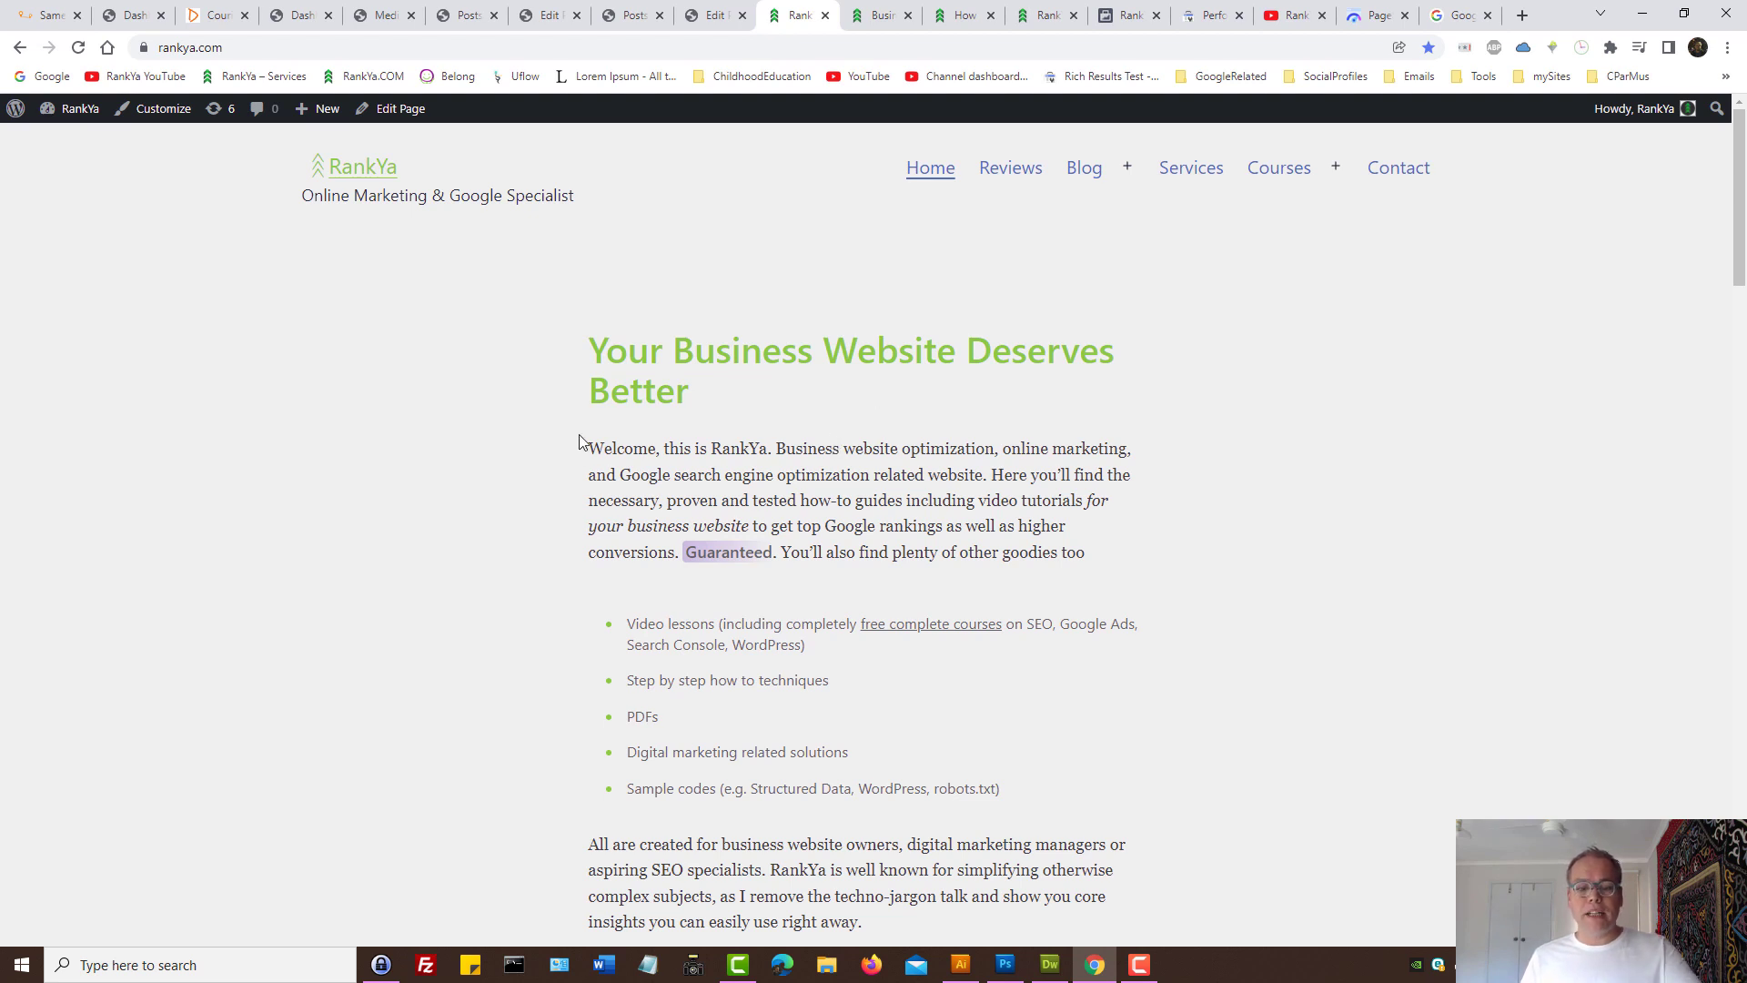
# Select and deselect the intro paragraph, then switch to Adobe Illustrator's 770px.ai document.
pyautogui.moveTo(579, 441); pyautogui.dragTo(1146, 563)
pyautogui.click(1154, 558)
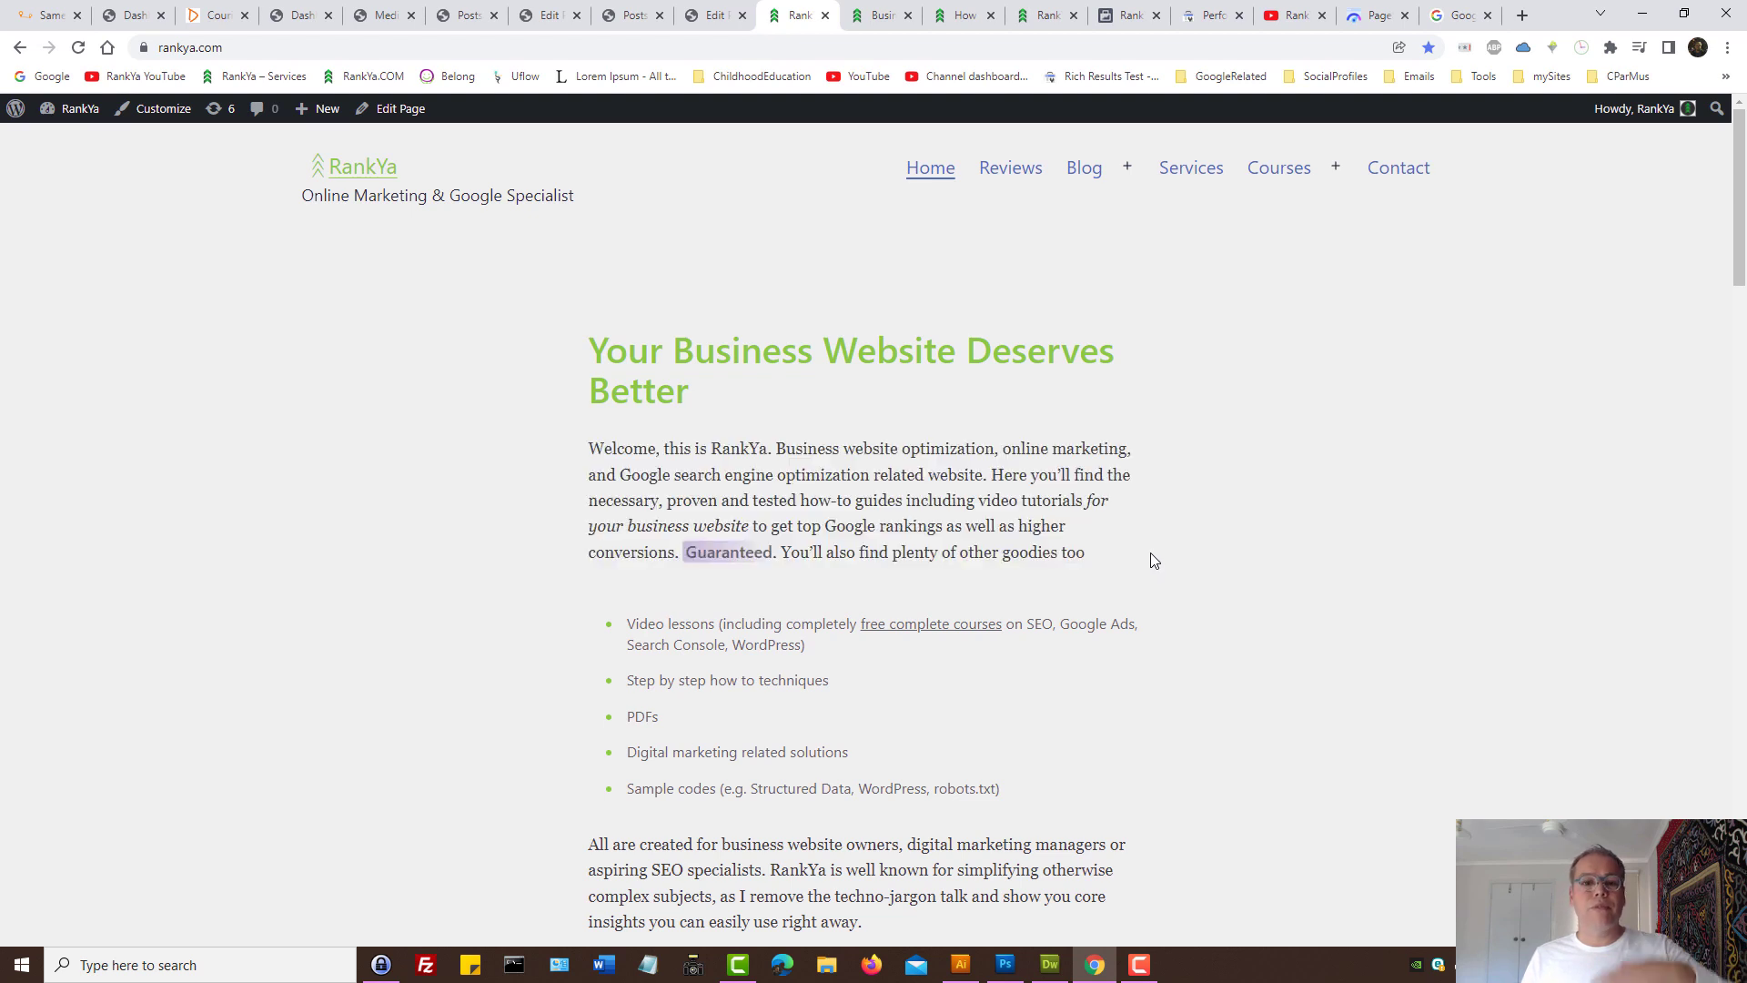
pyautogui.click(960, 963)
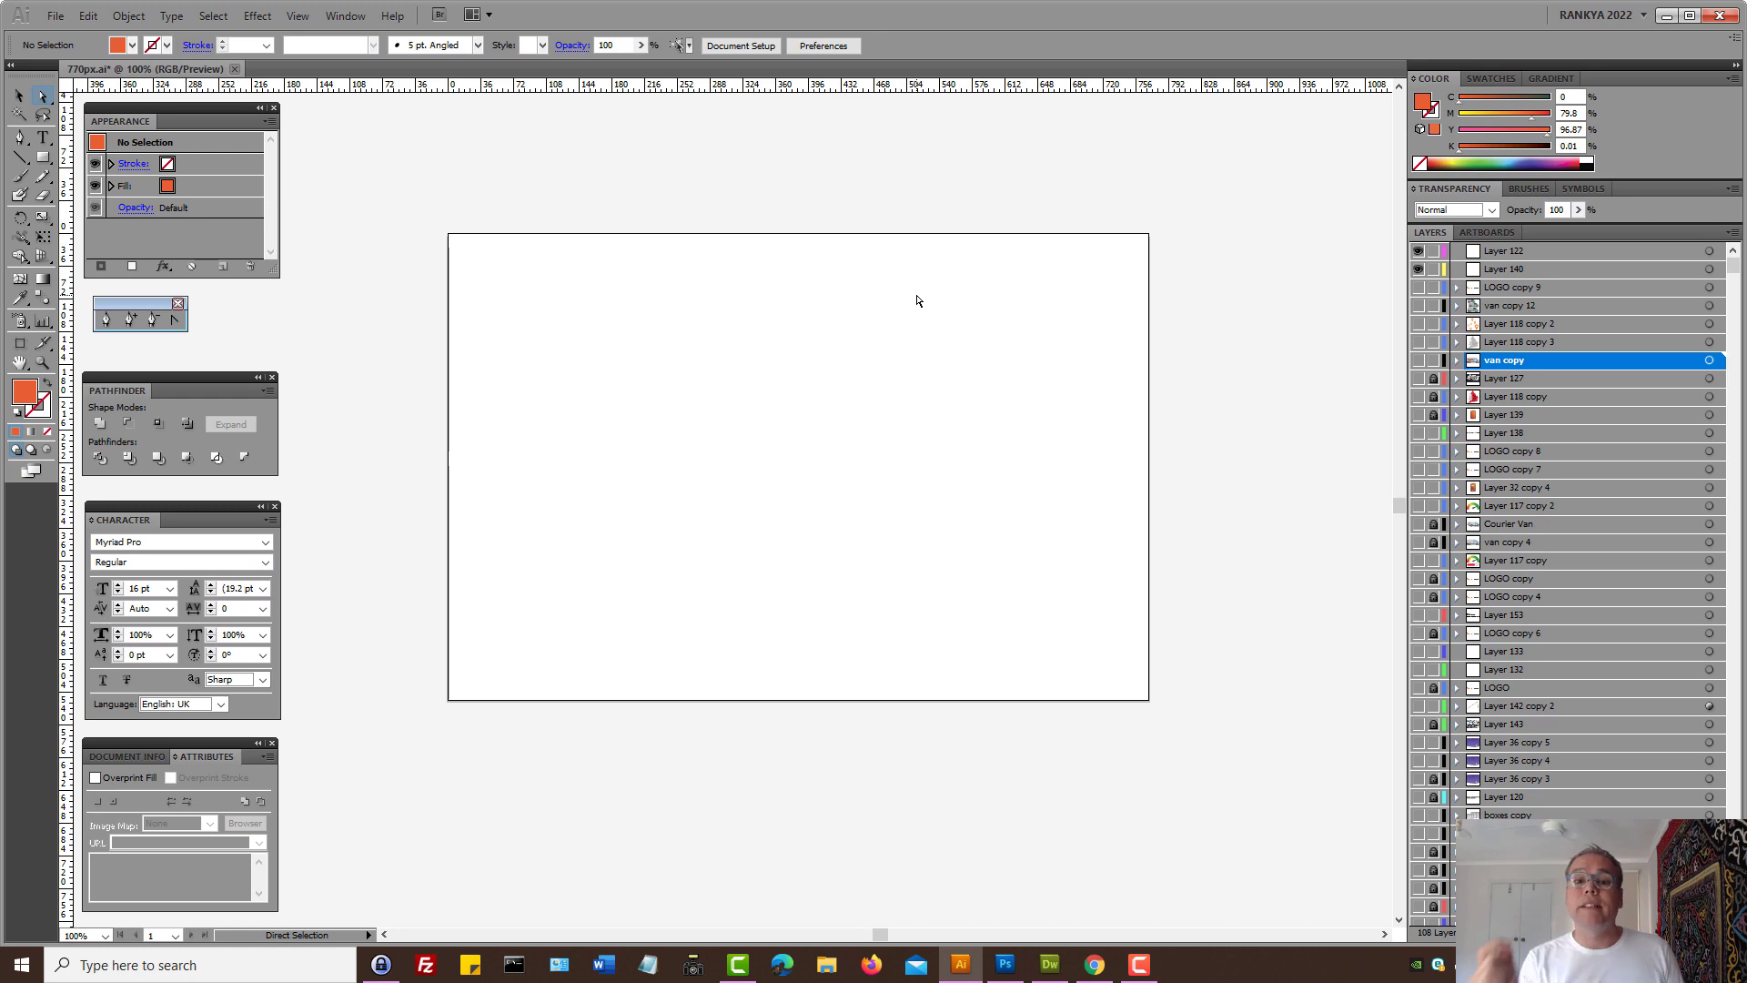
# Return from Illustrator to Chrome showing the rankya.com homepage.
pyautogui.click(1094, 964)
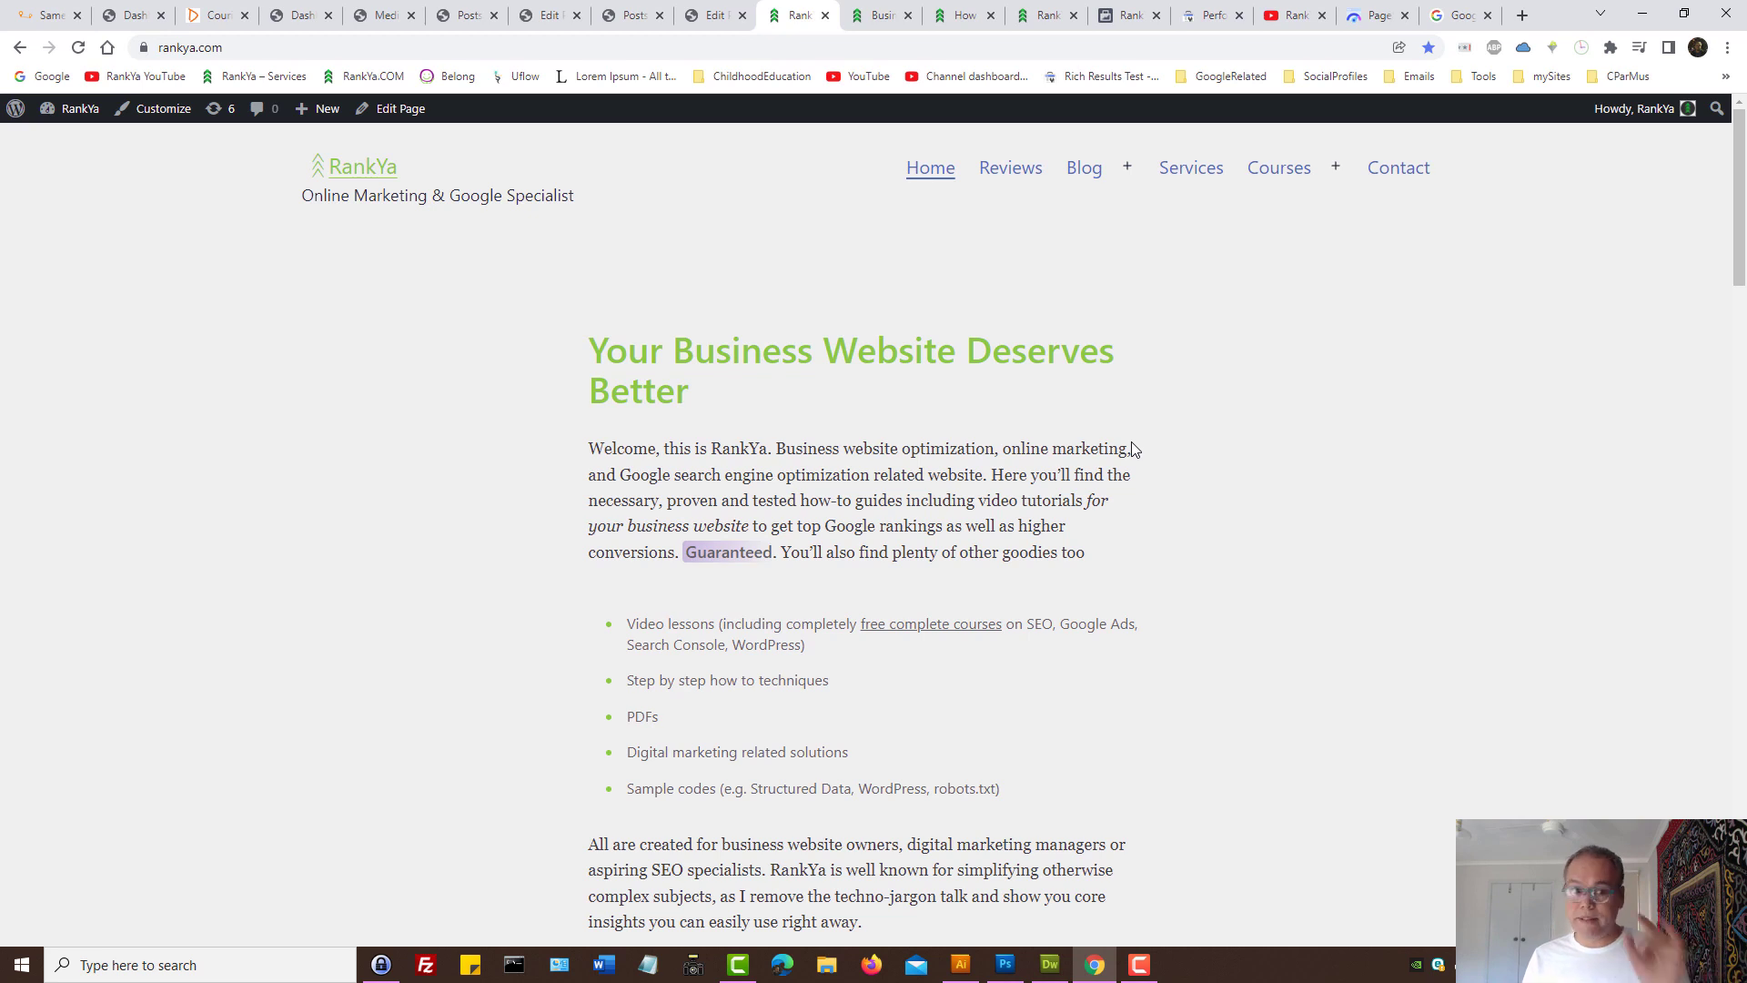
# Switch to the Delivery Master Software site's homepage tab.
pyautogui.click(211, 13)
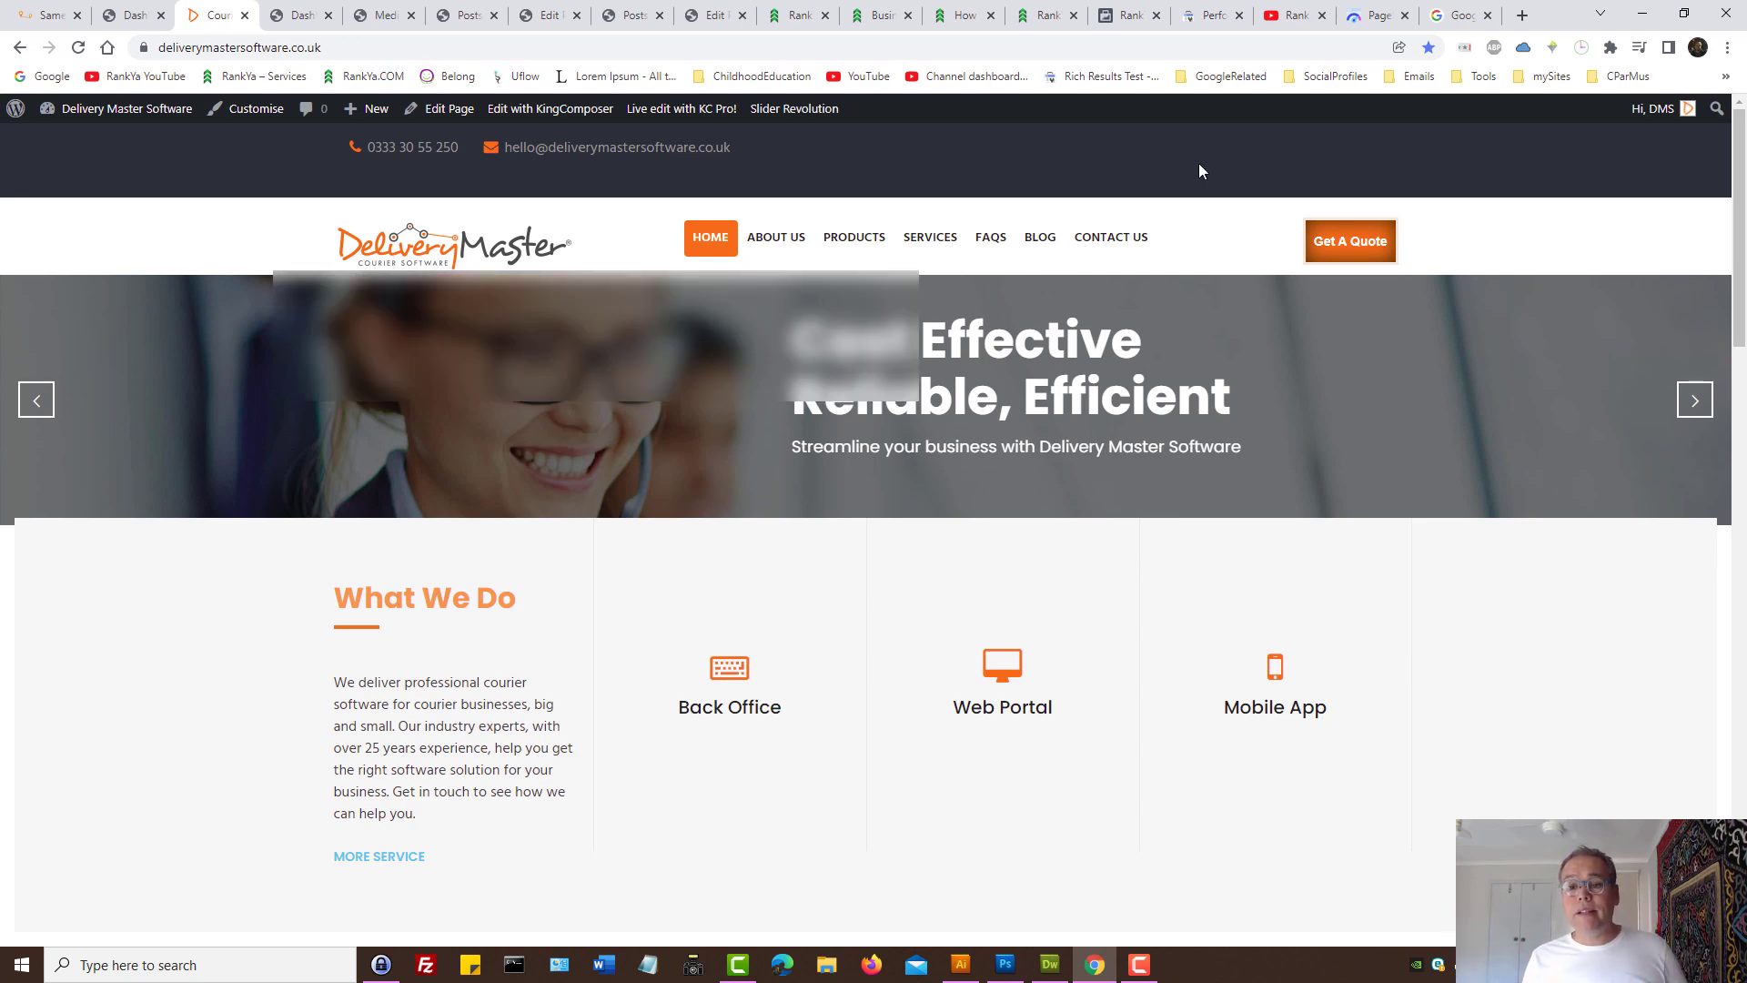
# Bring up the Search Console Performance report for deliverymastersoftware.co.uk.
pyautogui.click(1210, 15)
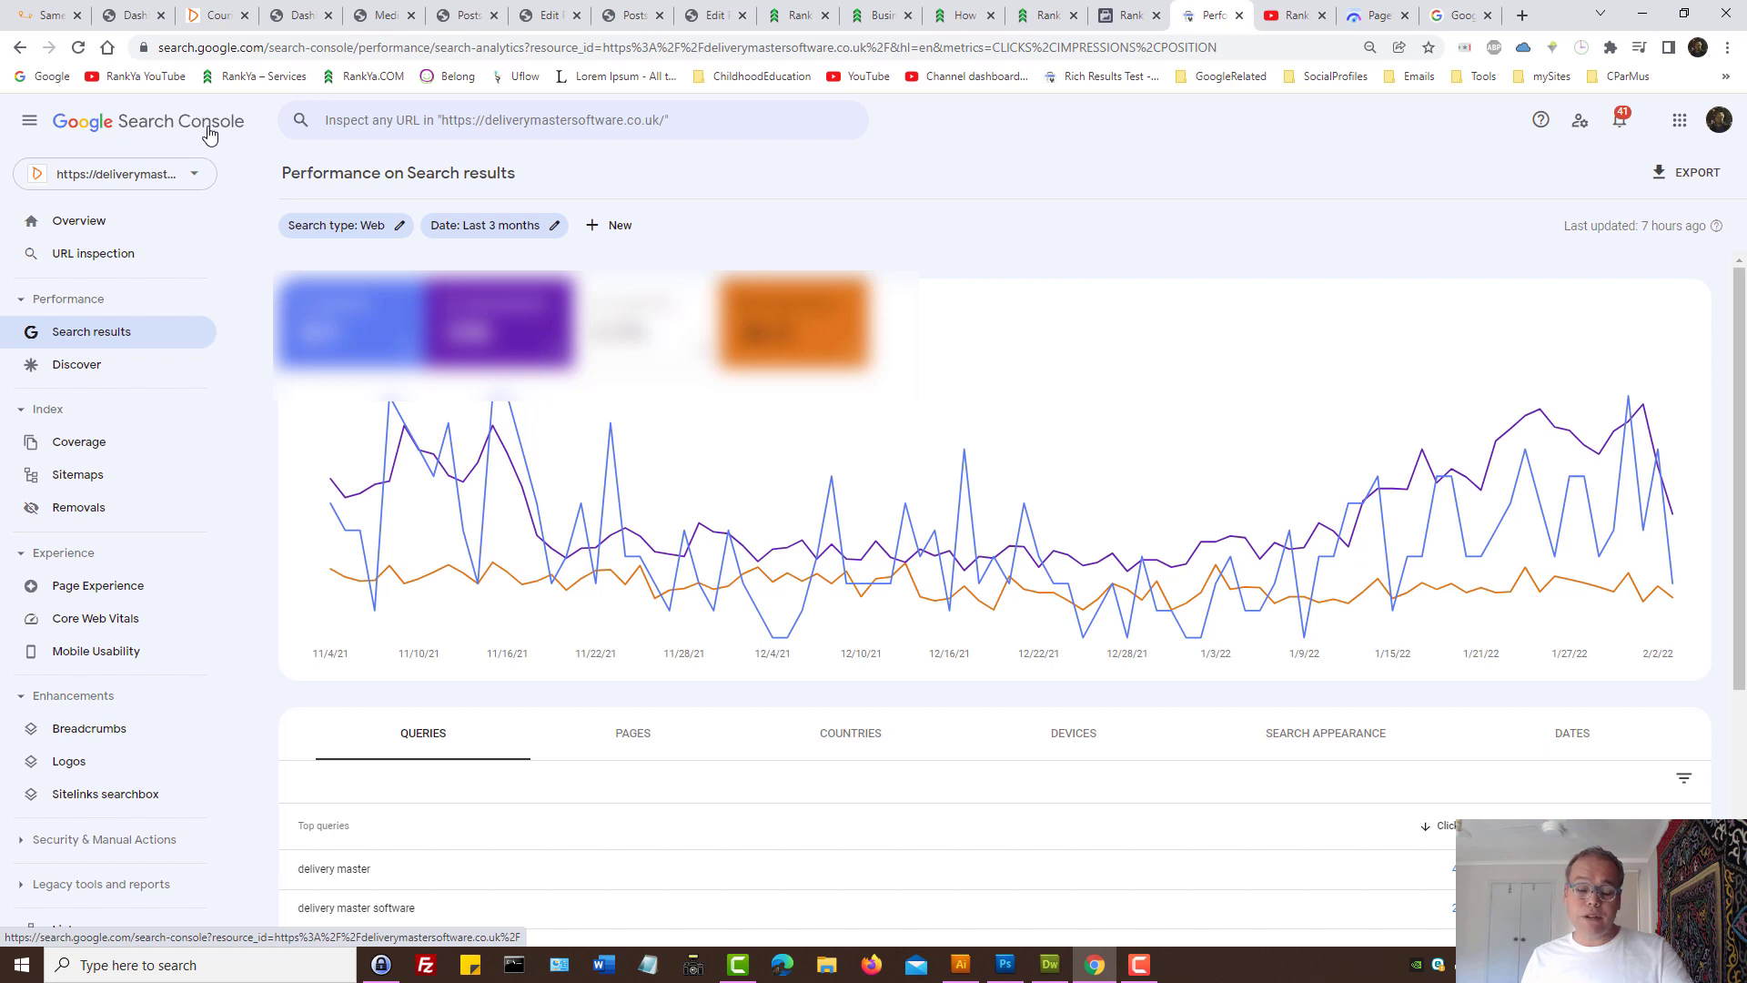
# Filter the Queries table to queries containing 'how' and sort by best position.
pyautogui.click(611, 224)
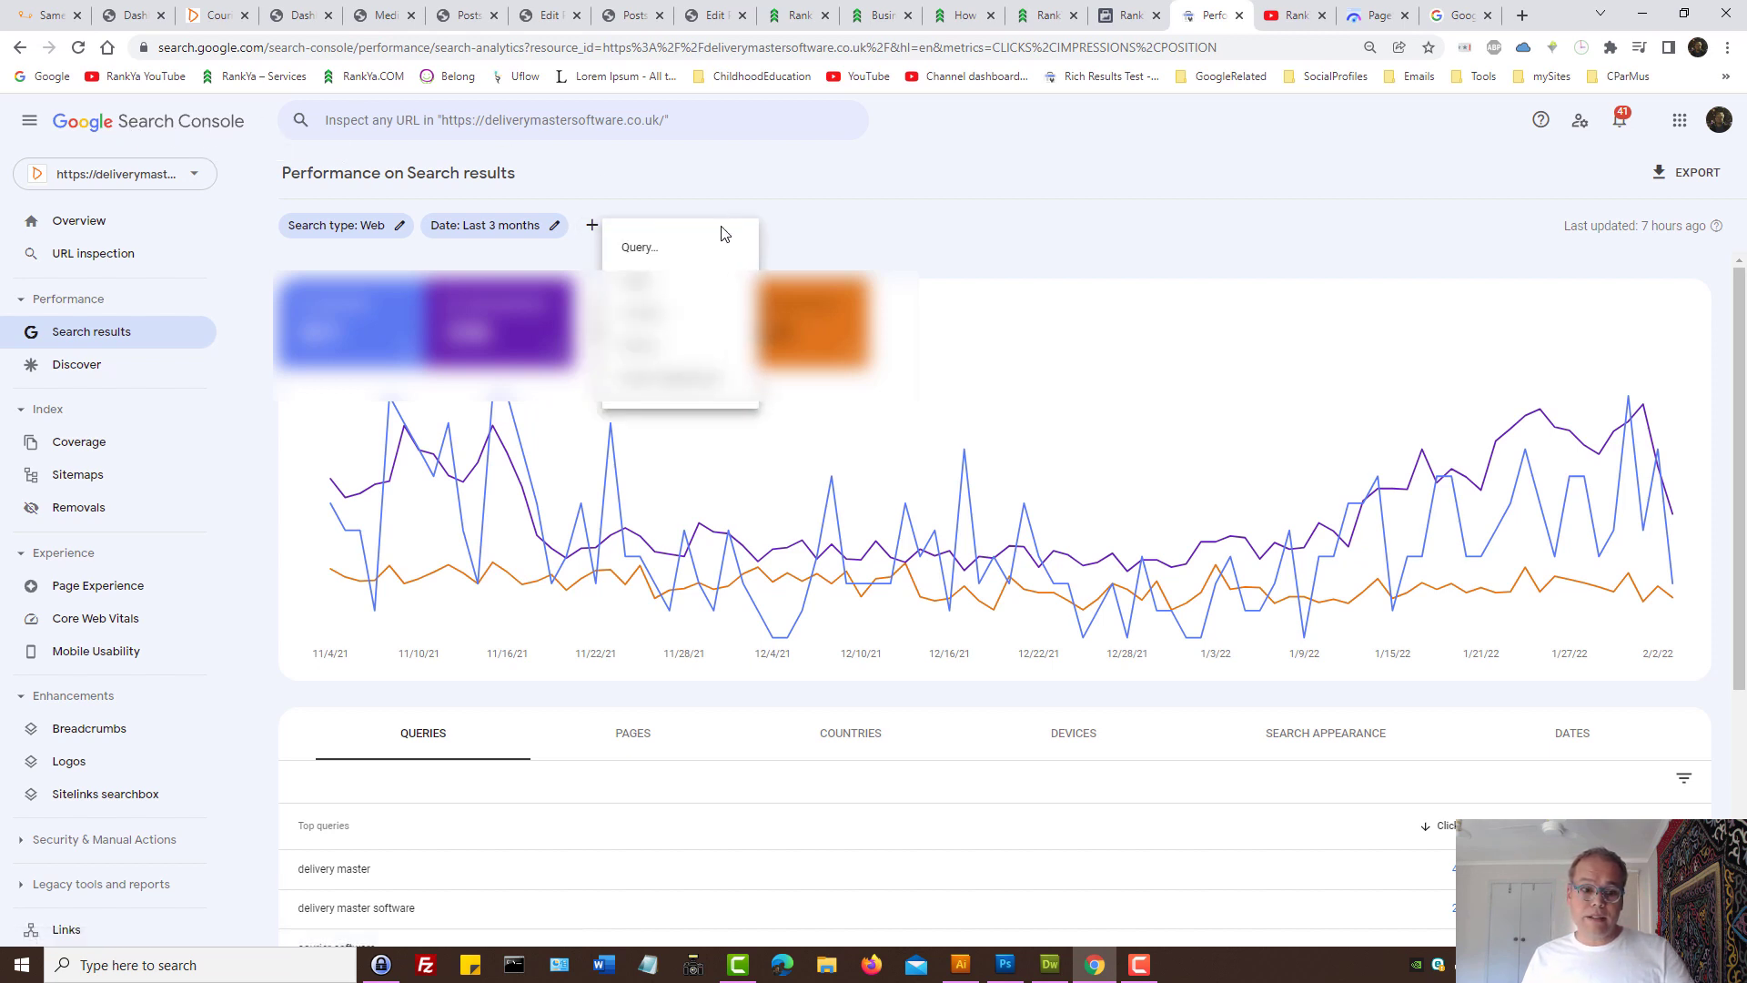
pyautogui.click(671, 248)
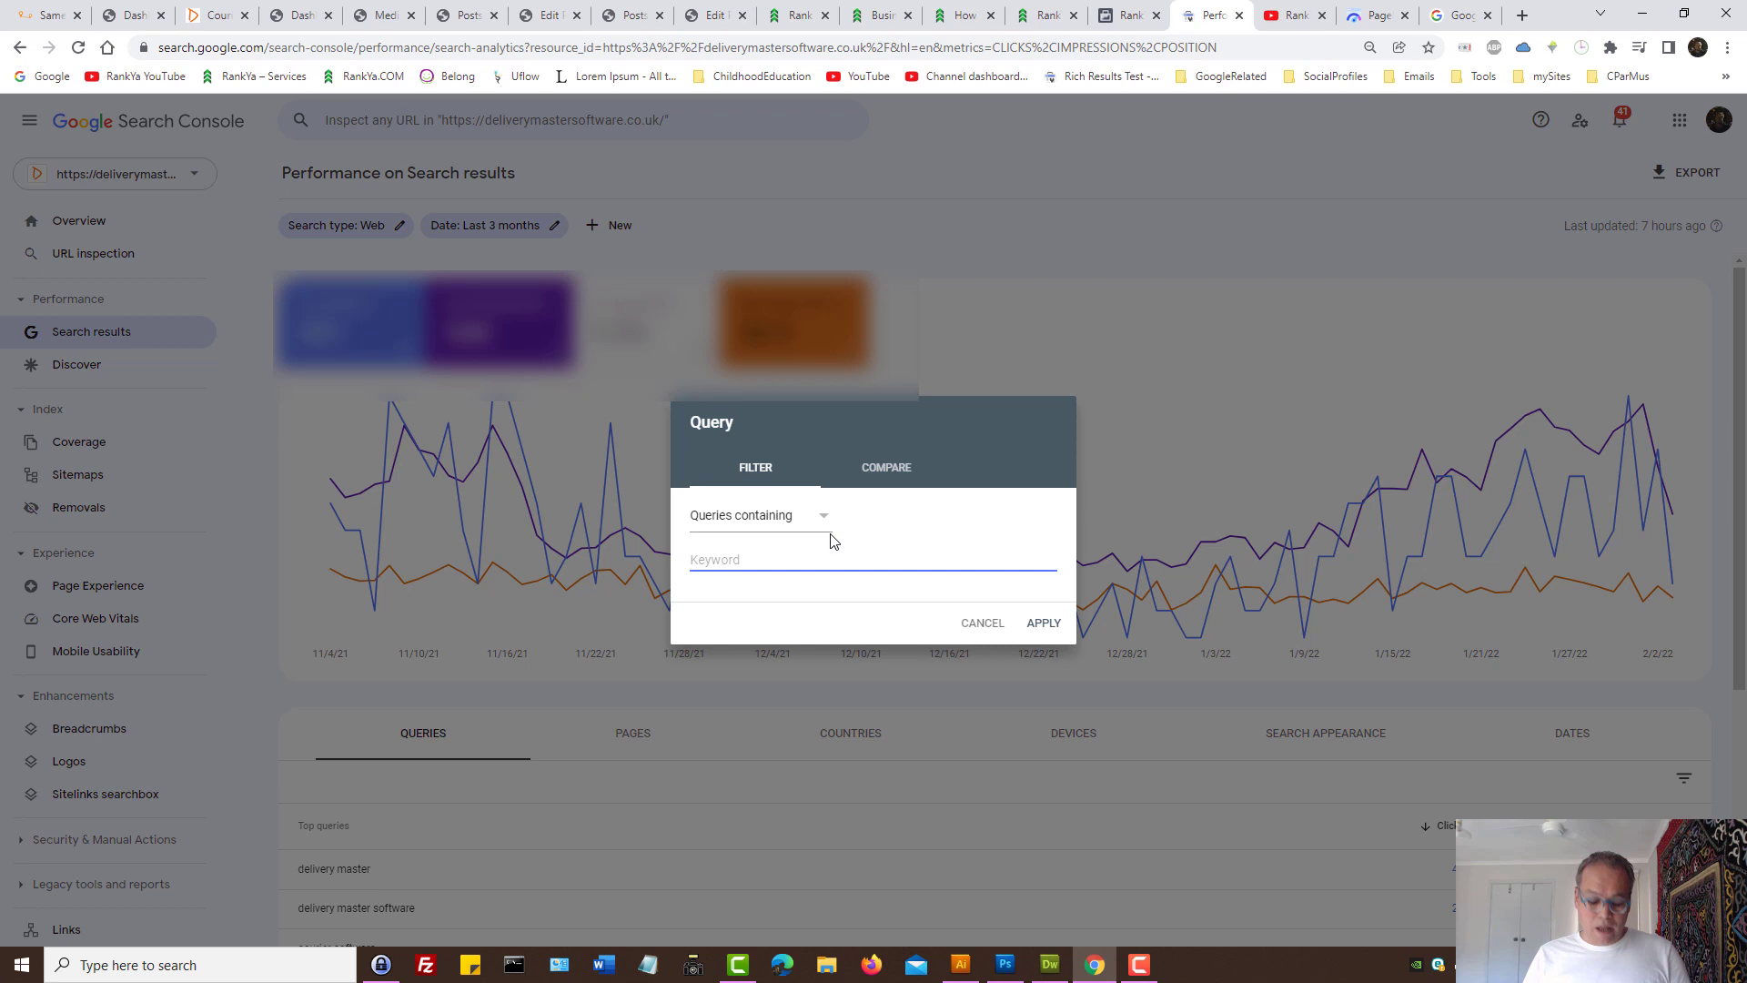
pyautogui.write('how')
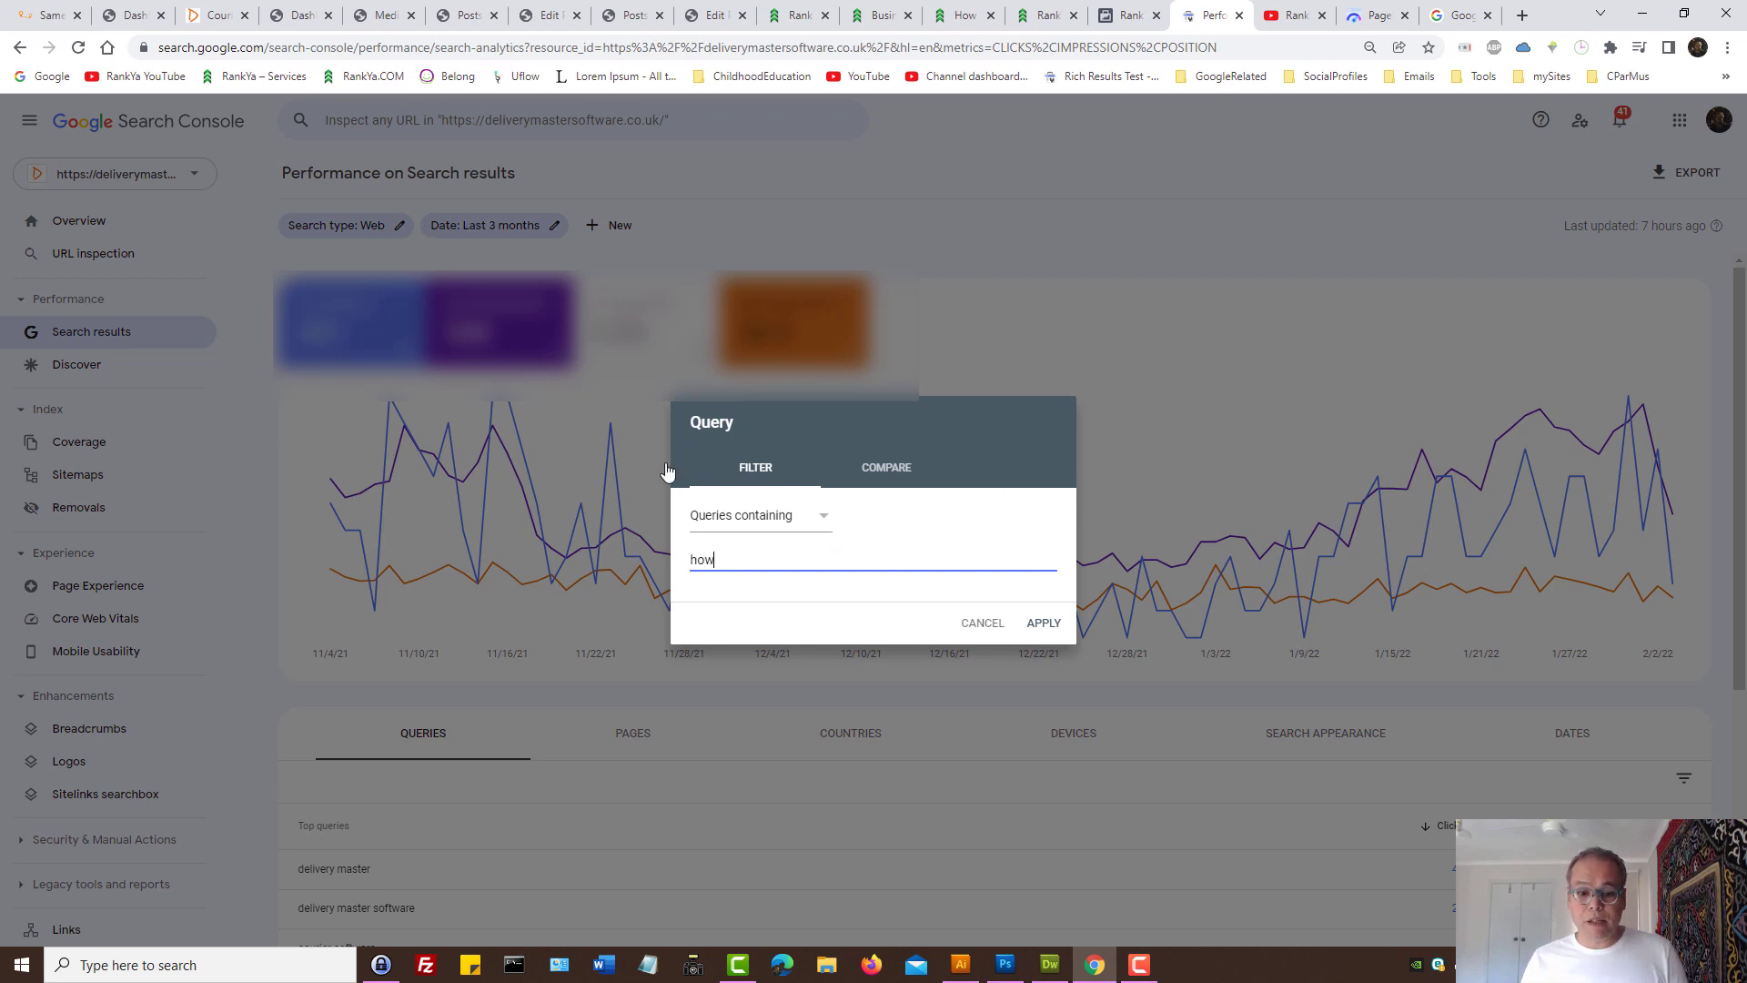
pyautogui.click(1044, 622)
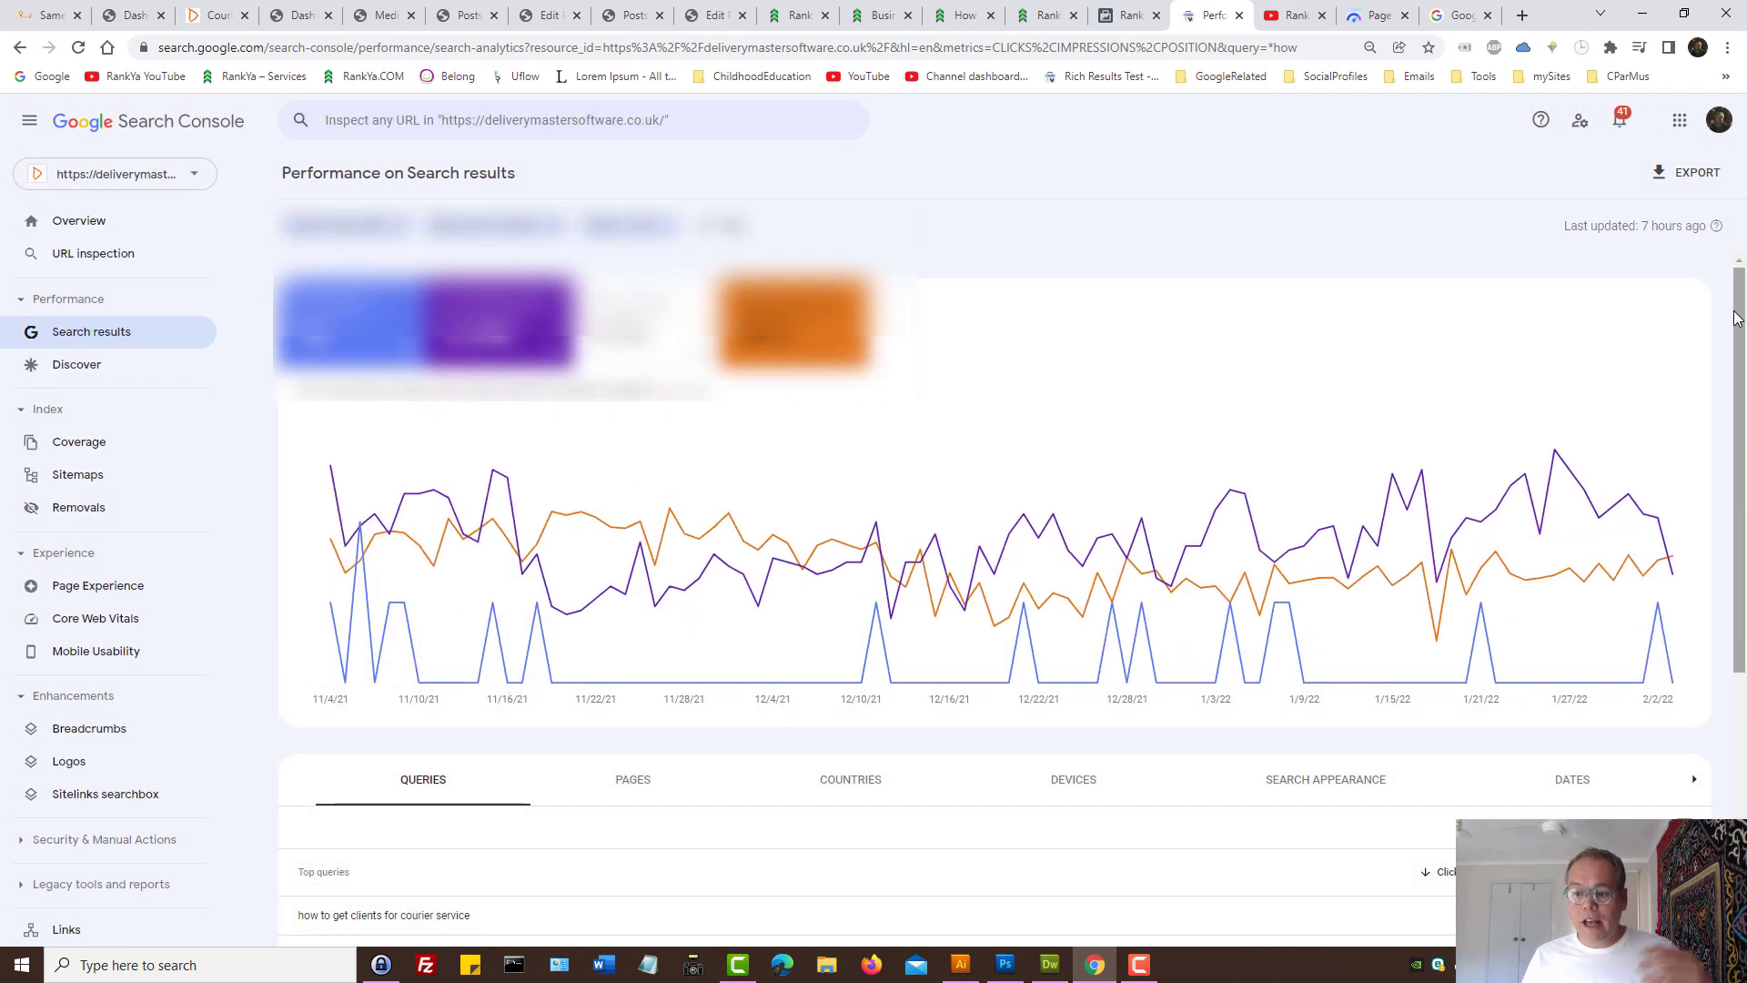
pyautogui.scroll(-1, 1745, 387)
pyautogui.moveTo(1744, 386); pyautogui.dragTo(1744, 462)
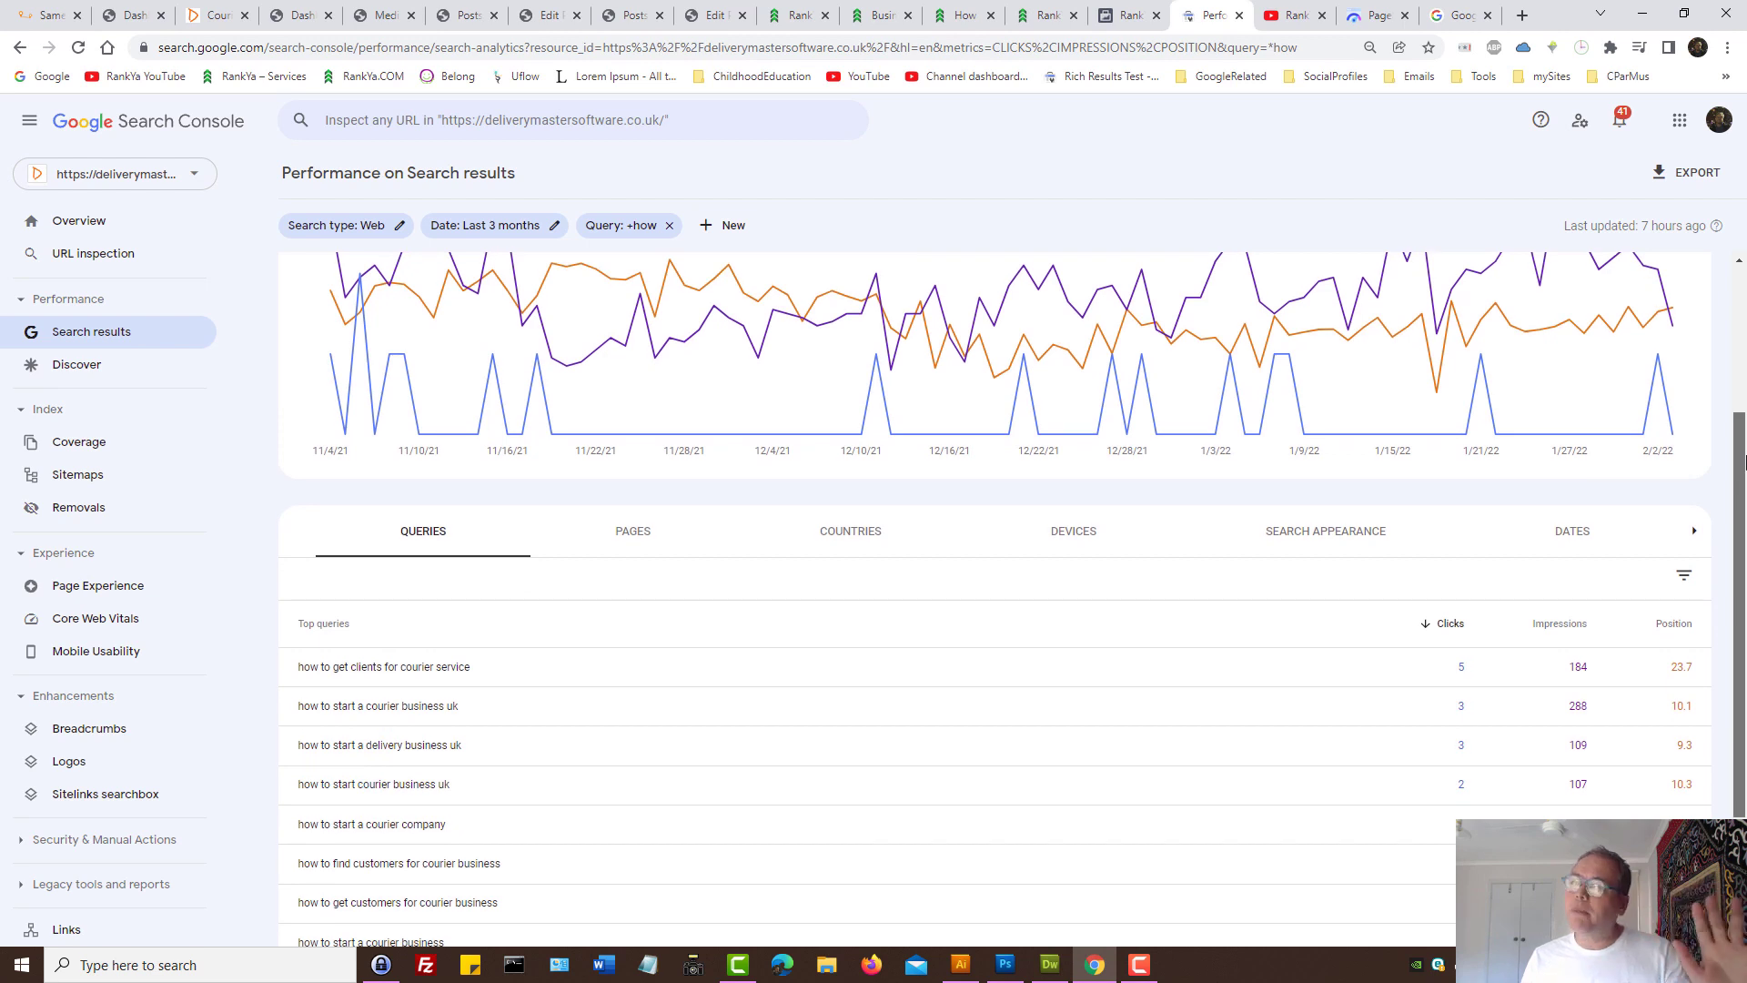
pyautogui.scroll(-2, 1690, 491)
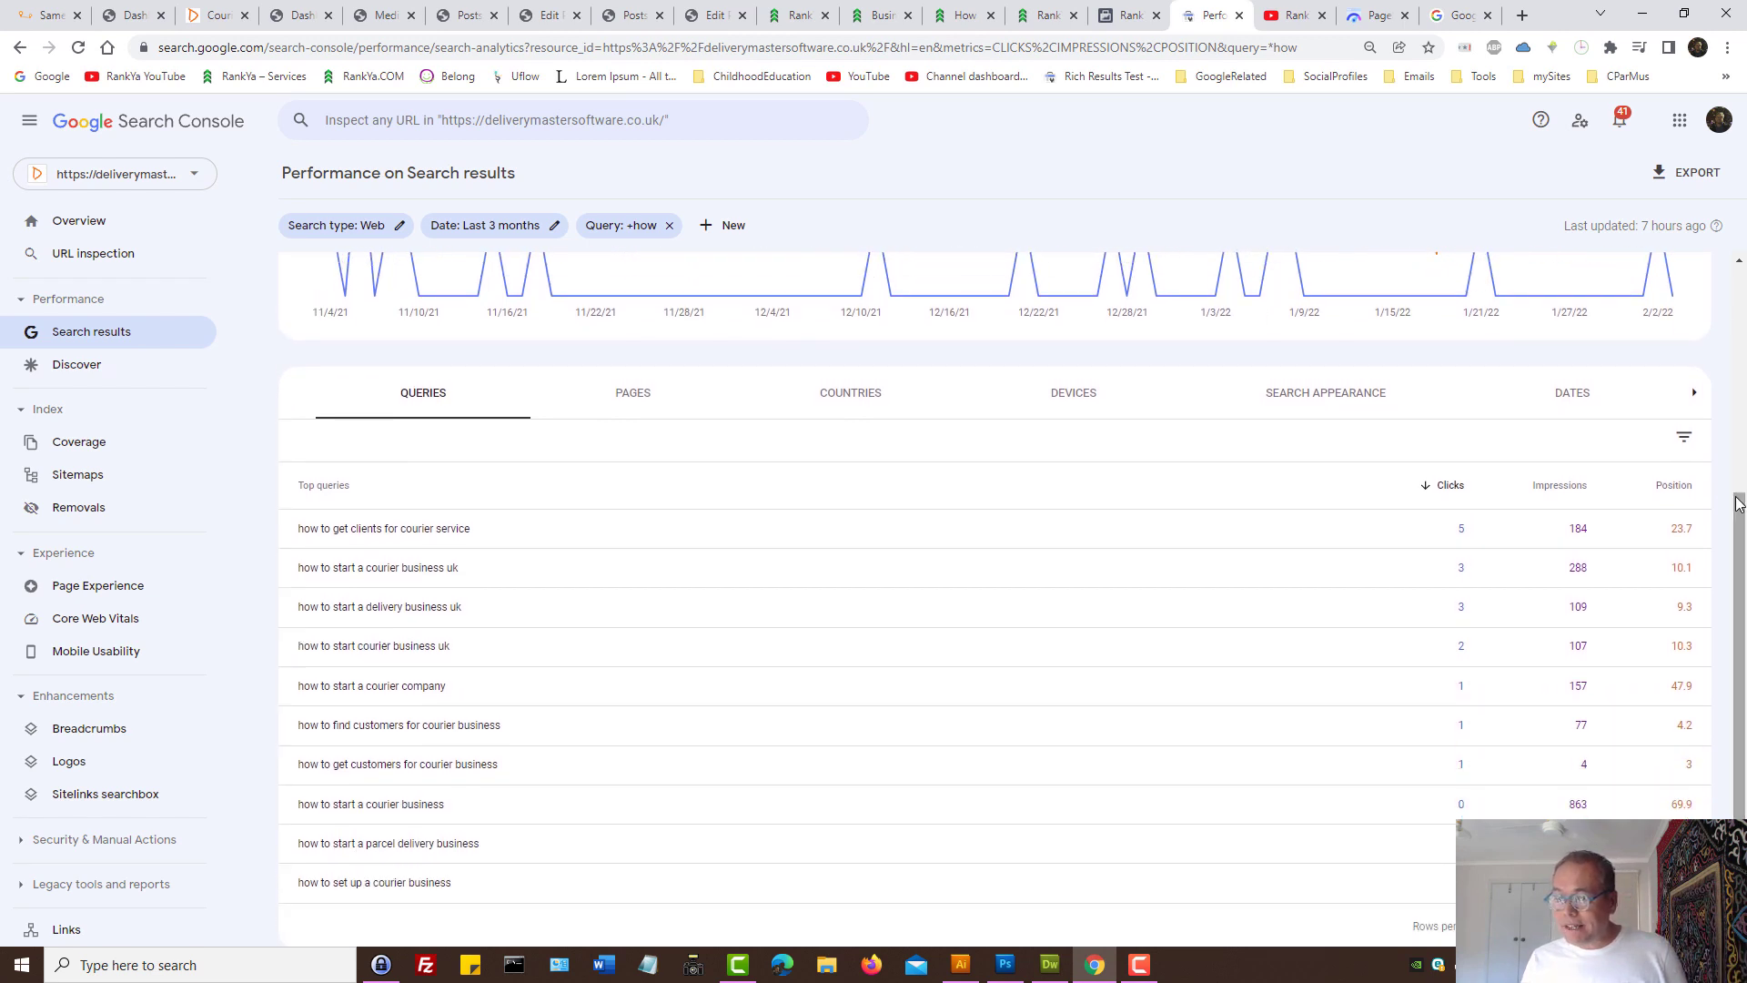
pyautogui.click(1673, 487)
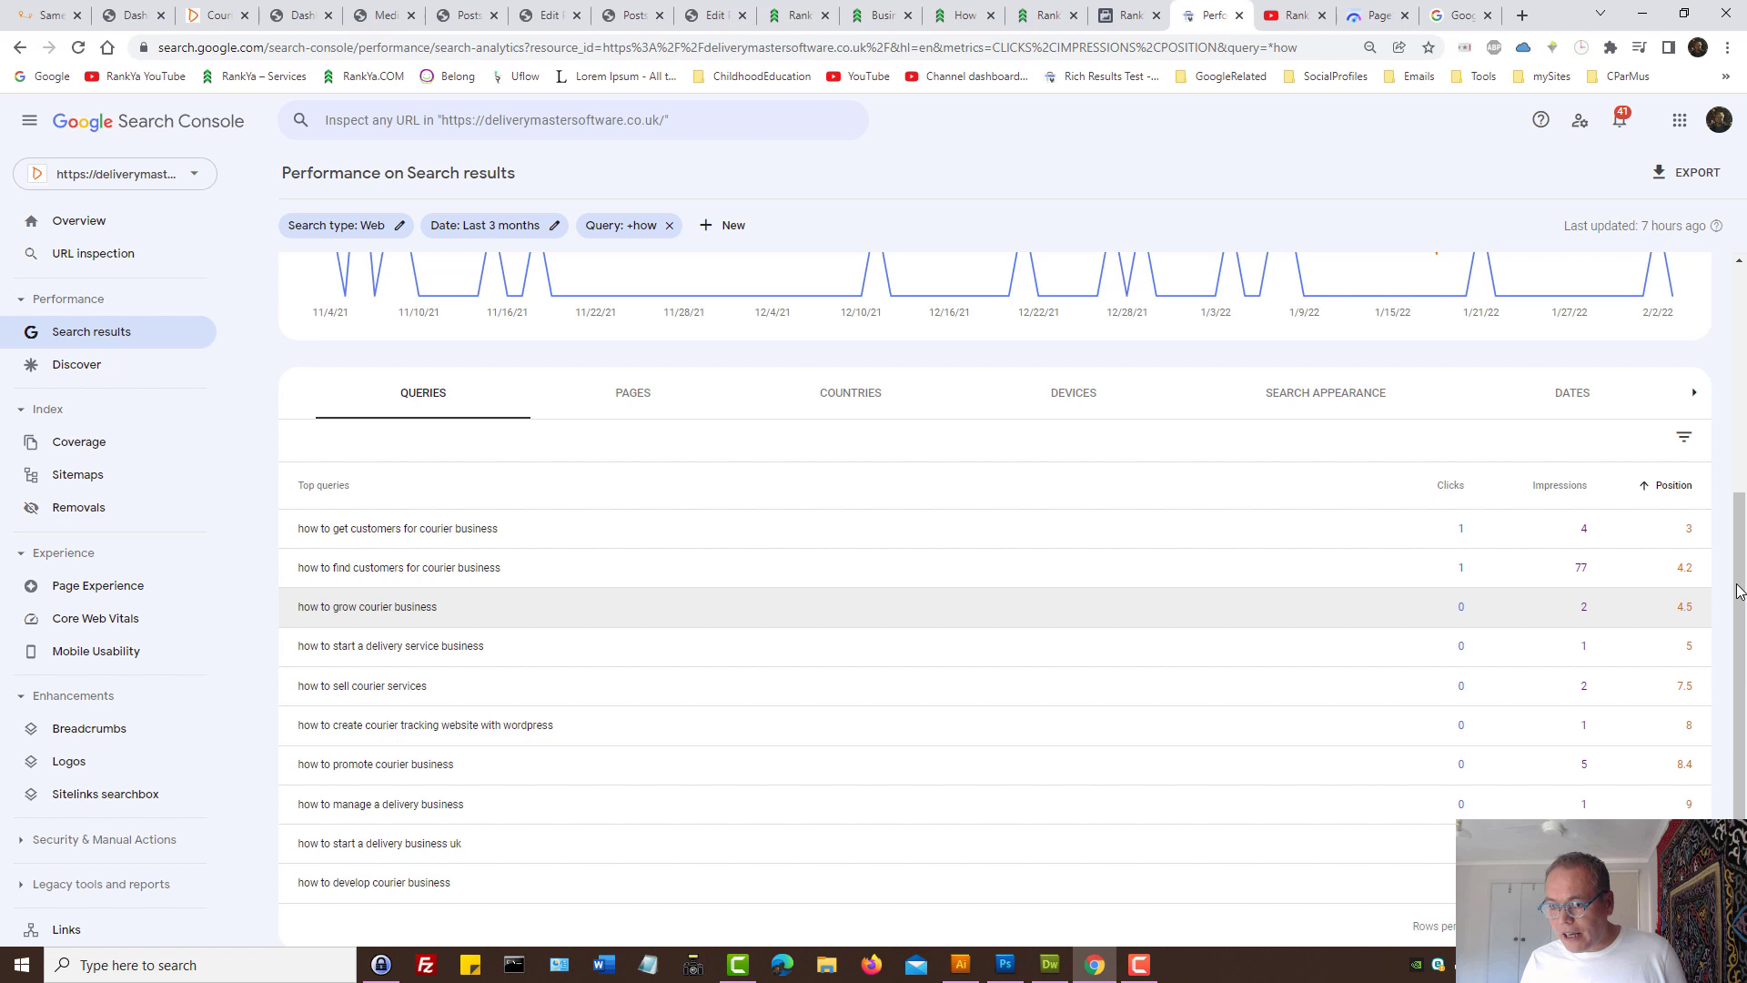
pyautogui.scroll(-1, 1656, 546)
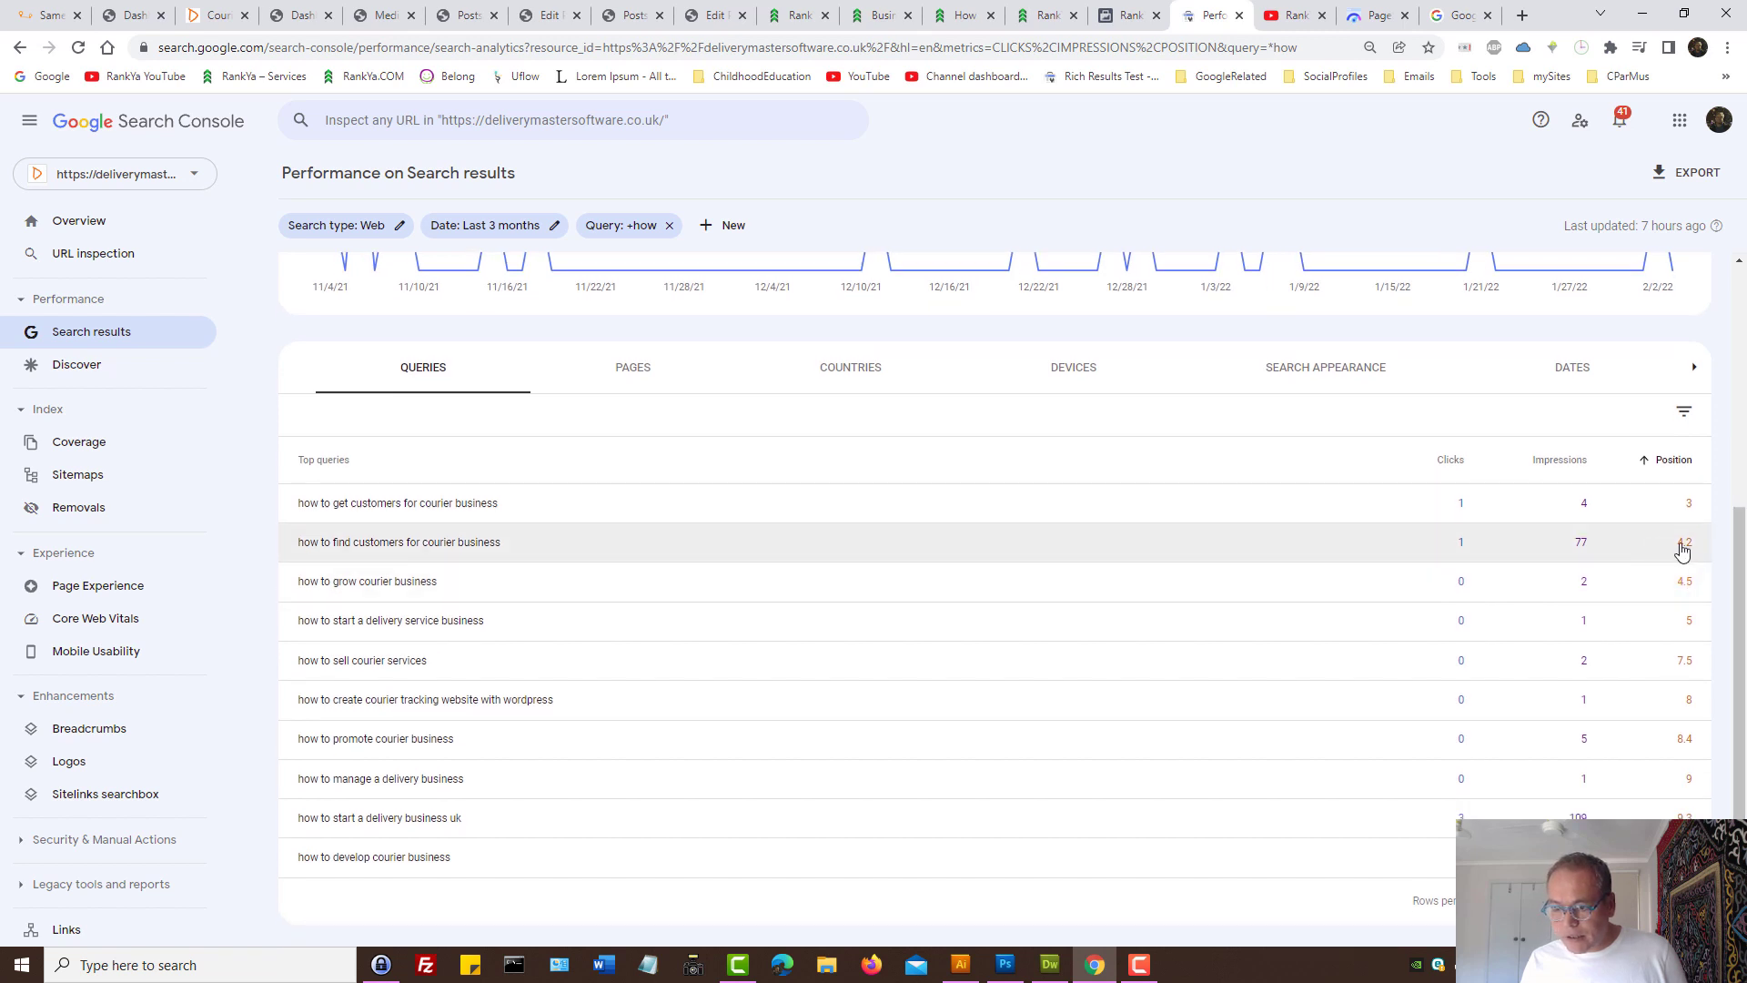
# Copy the query 'how to find customers for courier business' and go to the NOTES 2022 draft.
pyautogui.moveTo(297, 542); pyautogui.dragTo(446, 544)
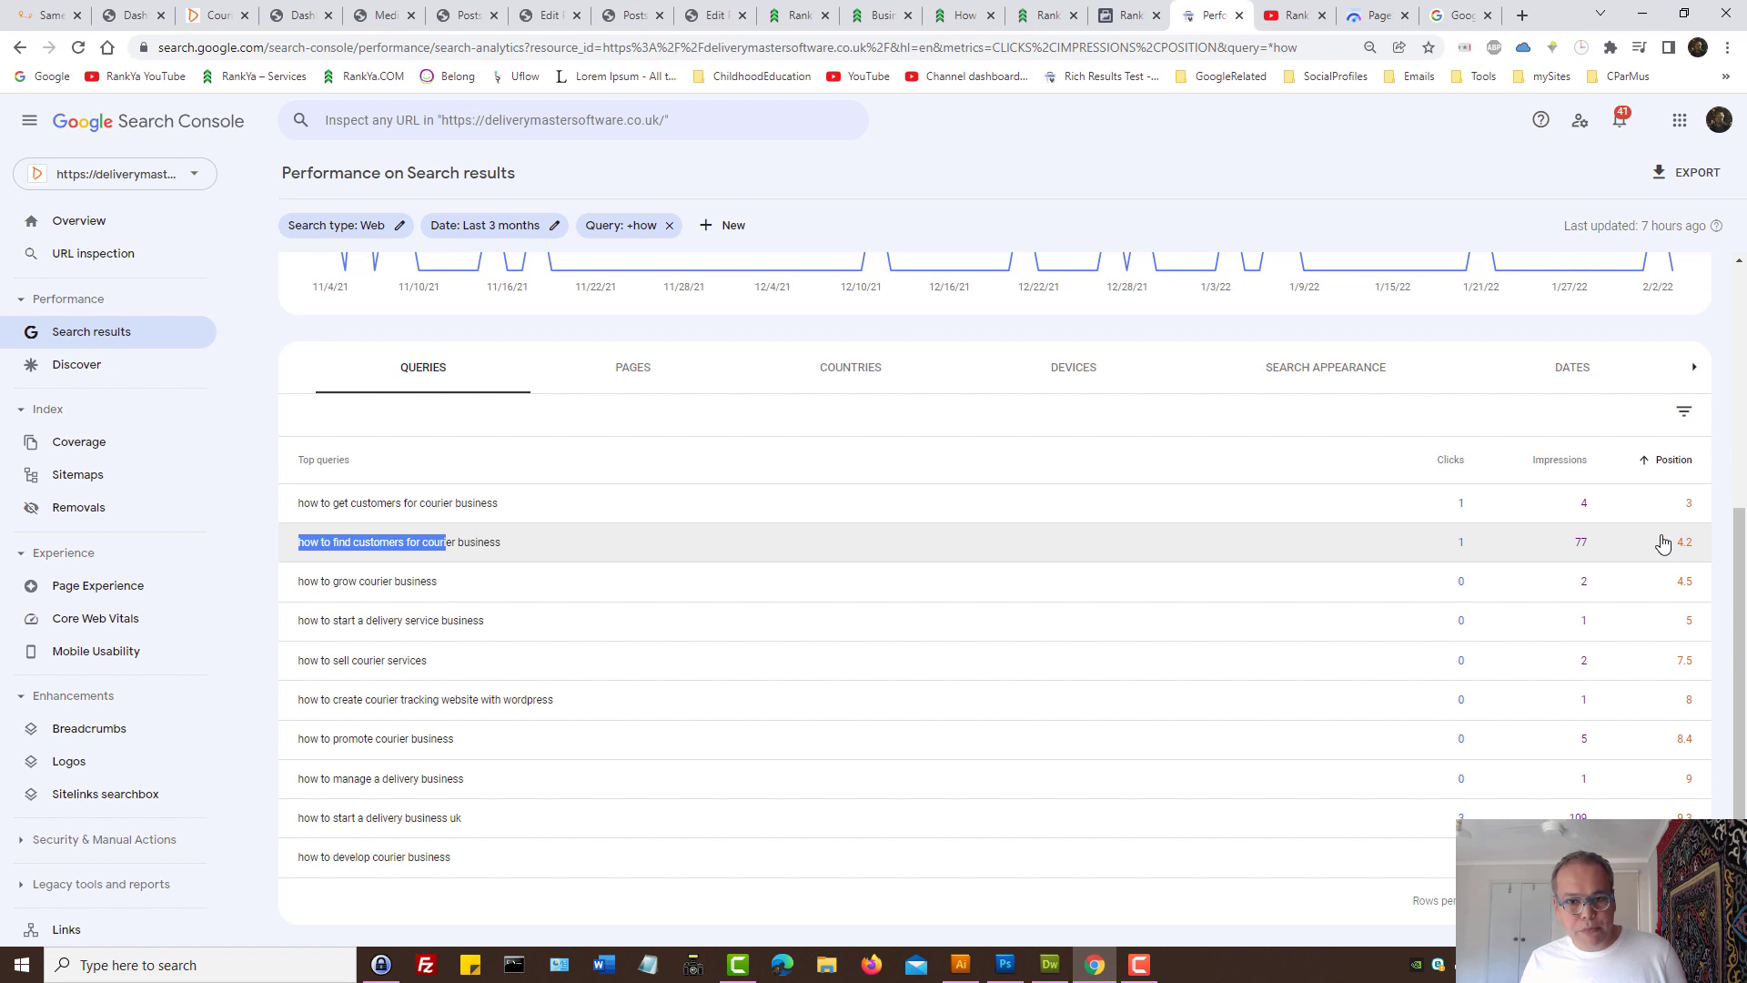
pyautogui.moveTo(1565, 546); pyautogui.dragTo(1607, 547)
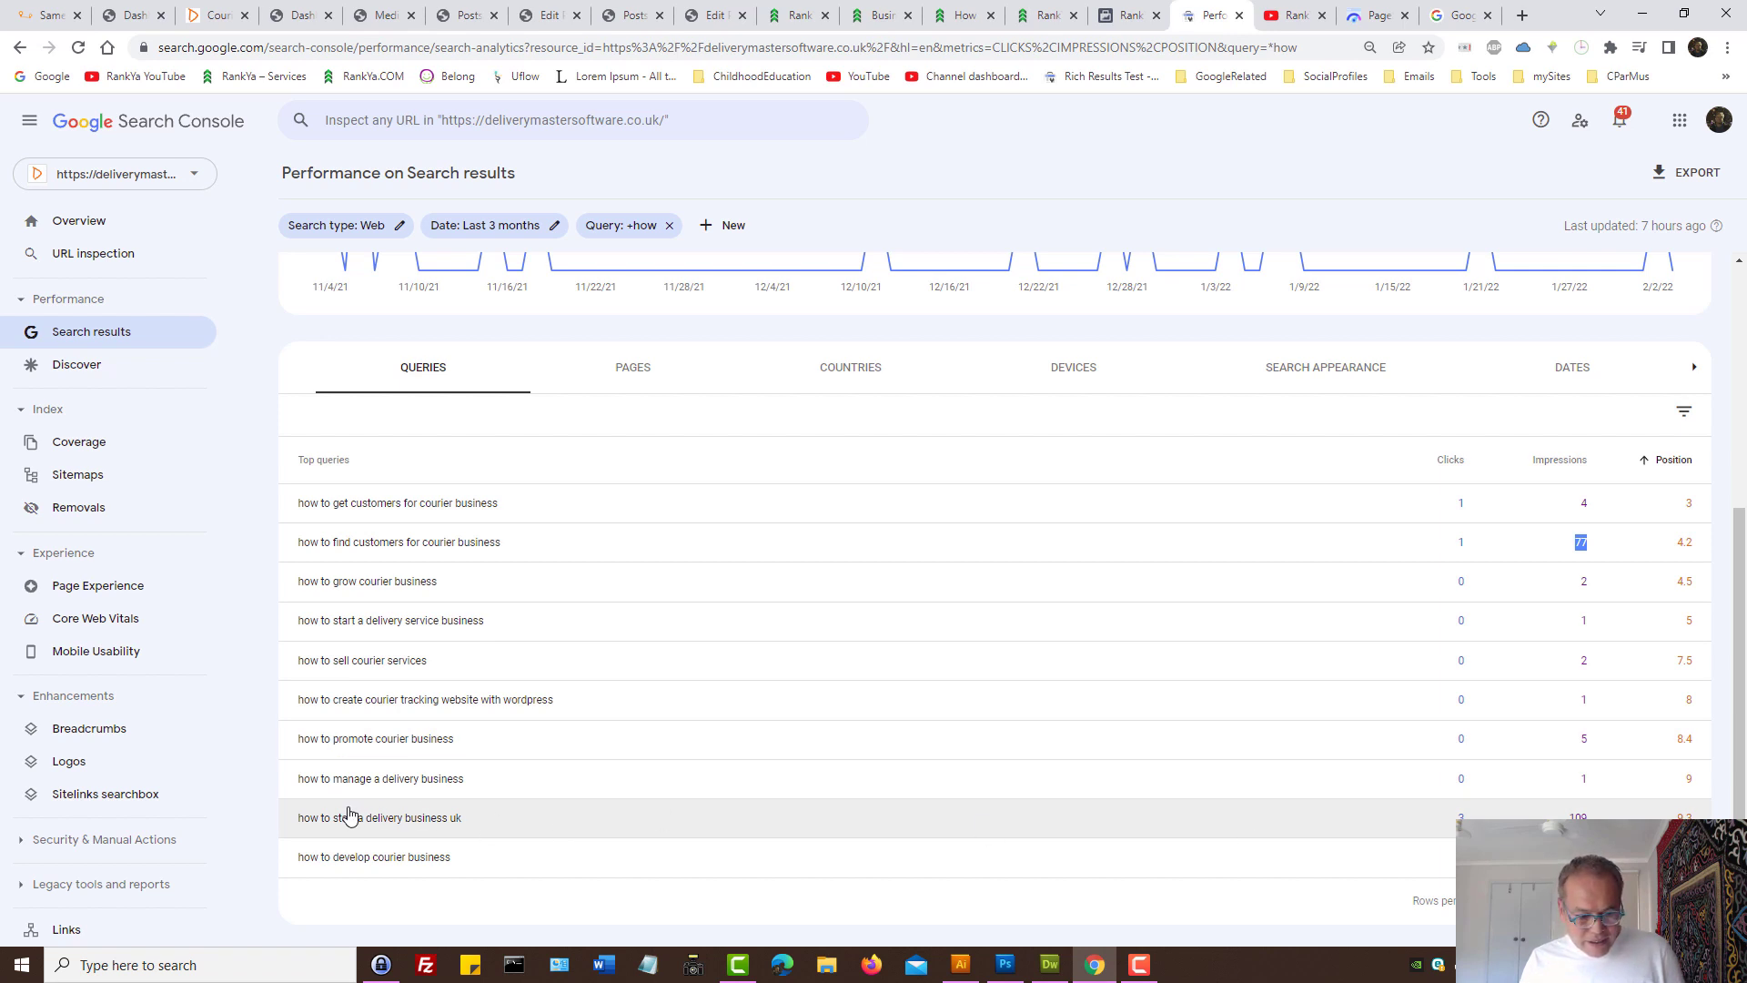
pyautogui.moveTo(304, 818); pyautogui.dragTo(476, 836)
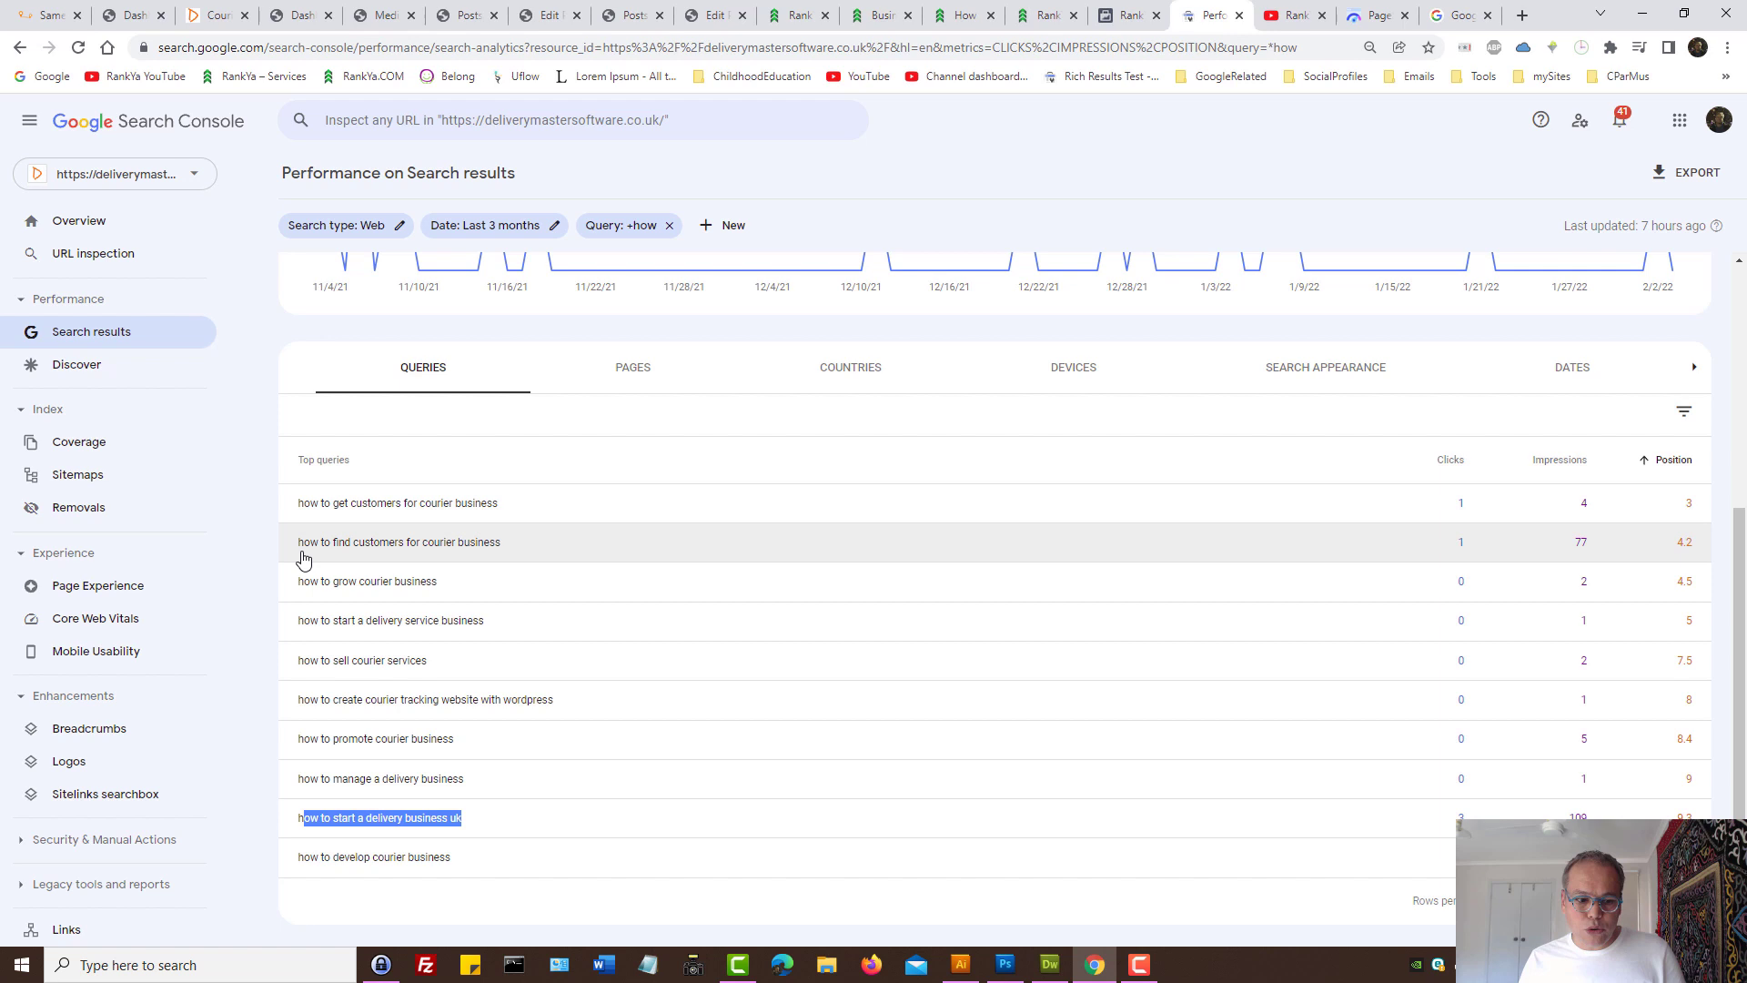
pyautogui.moveTo(286, 545); pyautogui.dragTo(552, 563)
pyautogui.hotkey('ctrl', 'c')
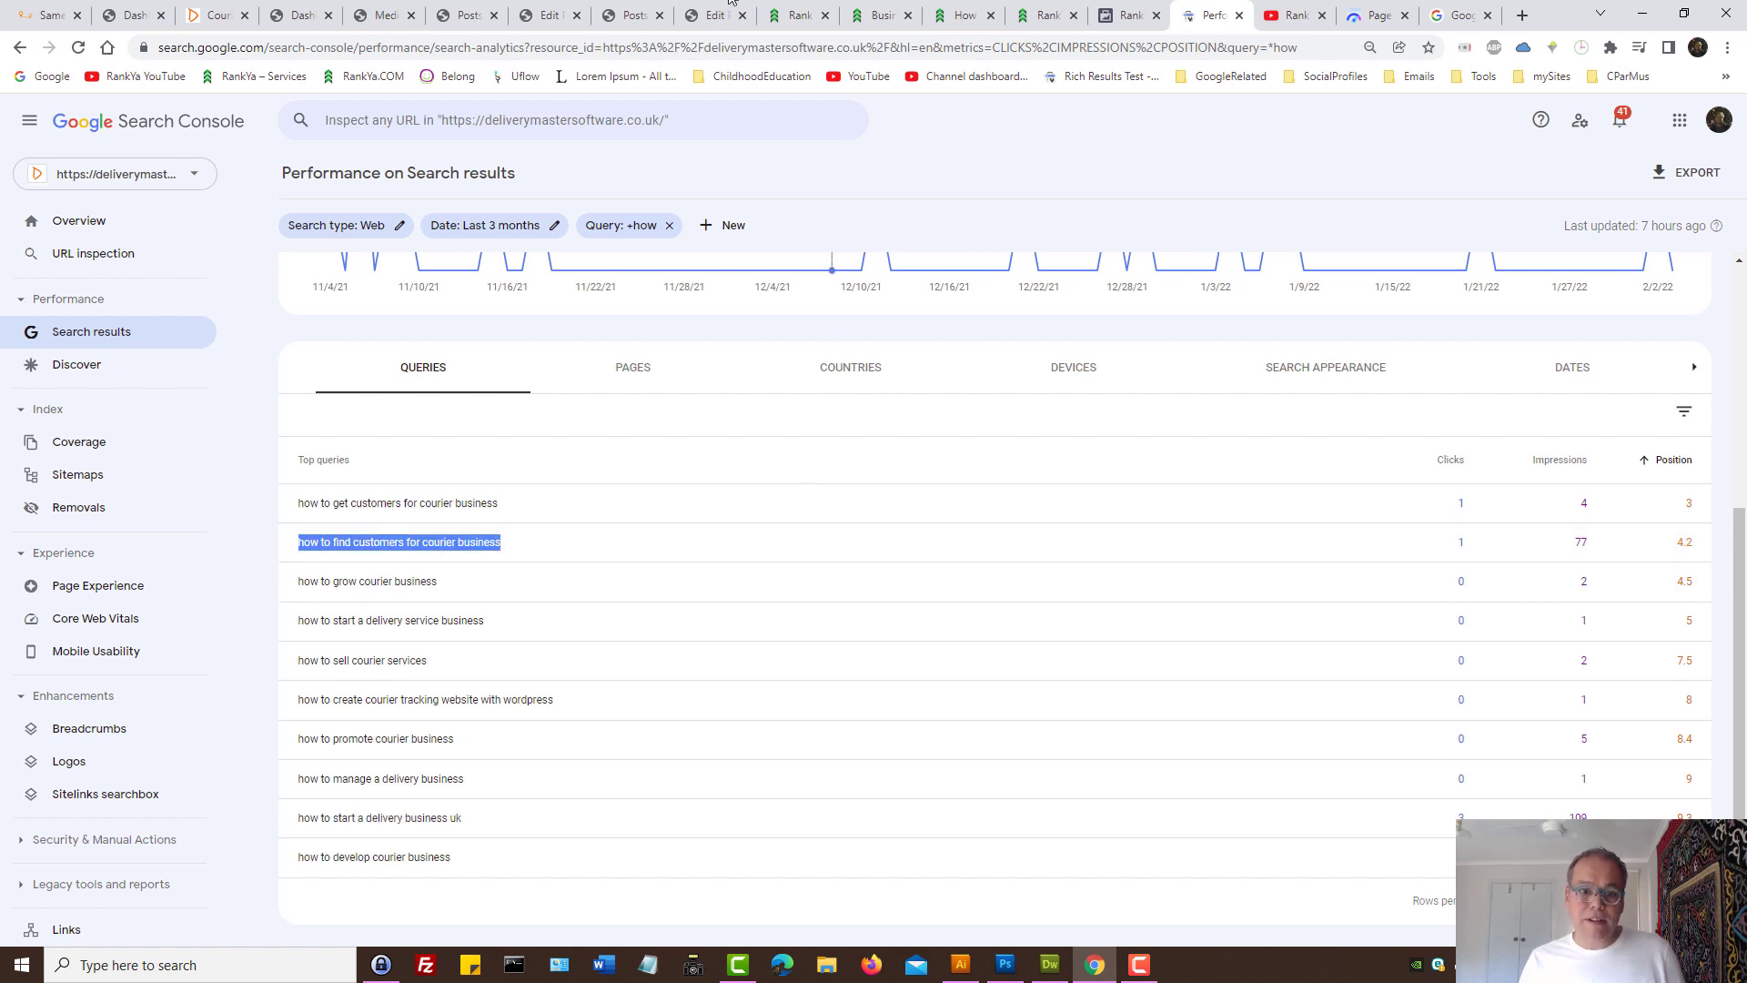
pyautogui.click(716, 15)
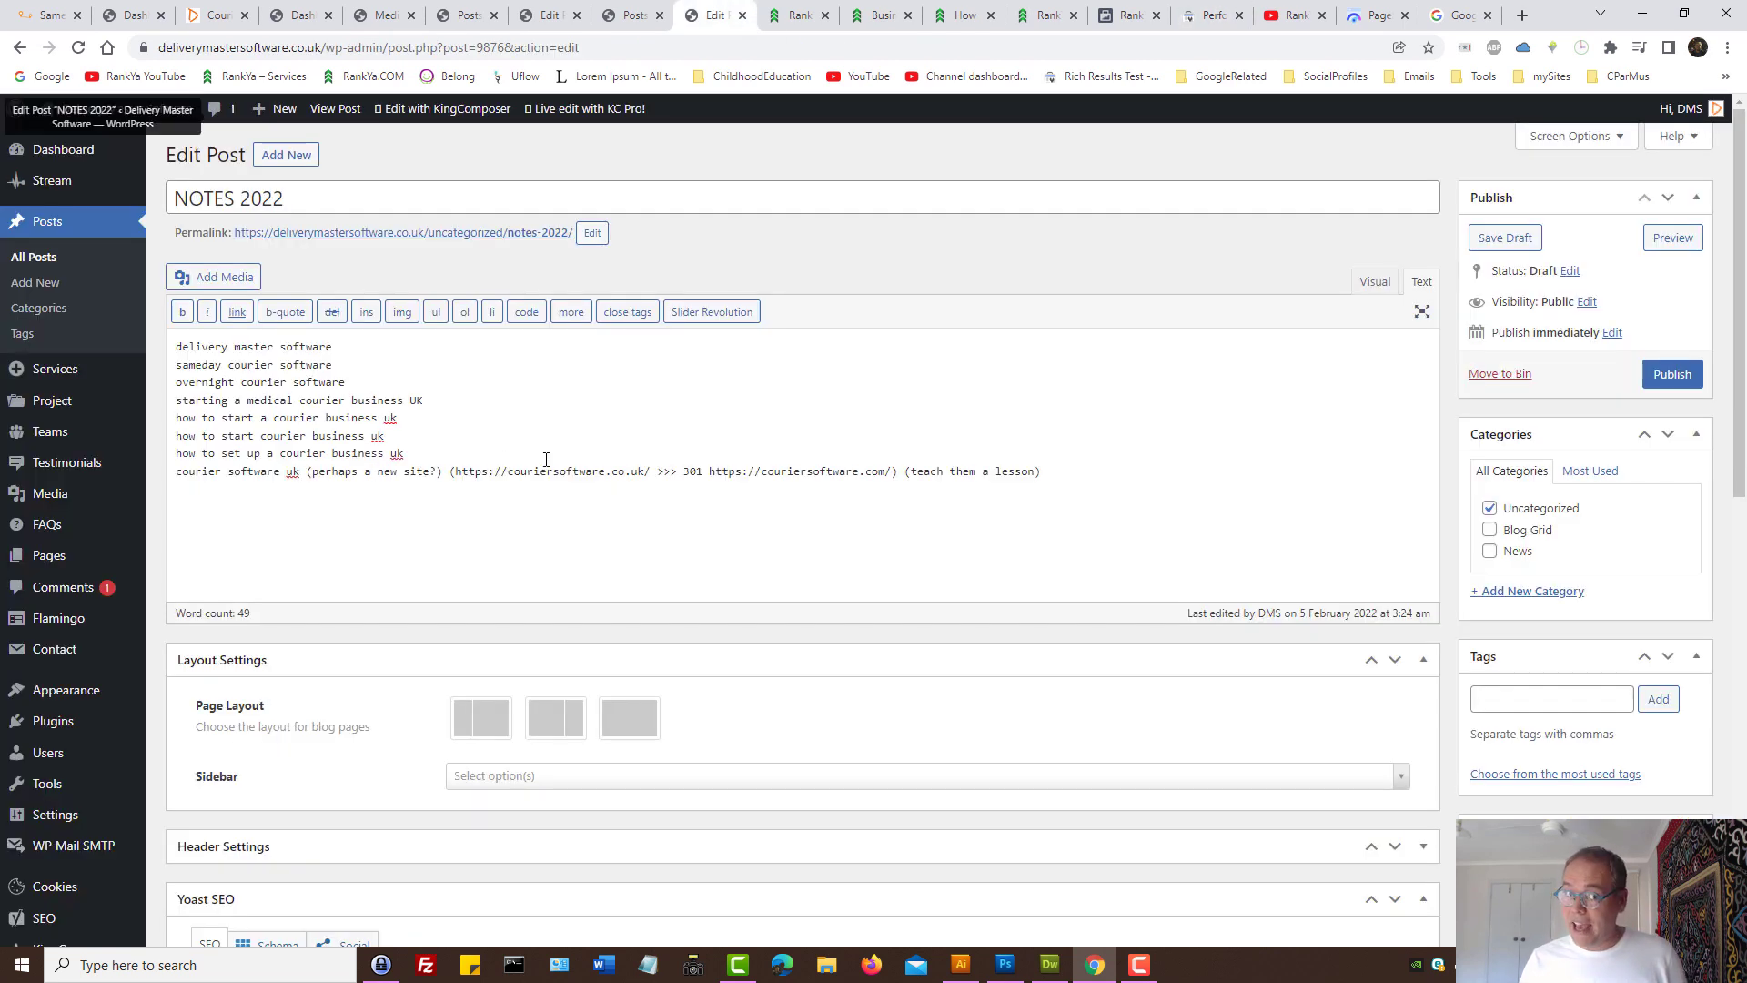
# Paste 'how to find customers for courier business' as a new draft line, then return to the '+how' queries.
pyautogui.press('Return')
pyautogui.press('Return')
pyautogui.hotkey('ctrl', 'v')
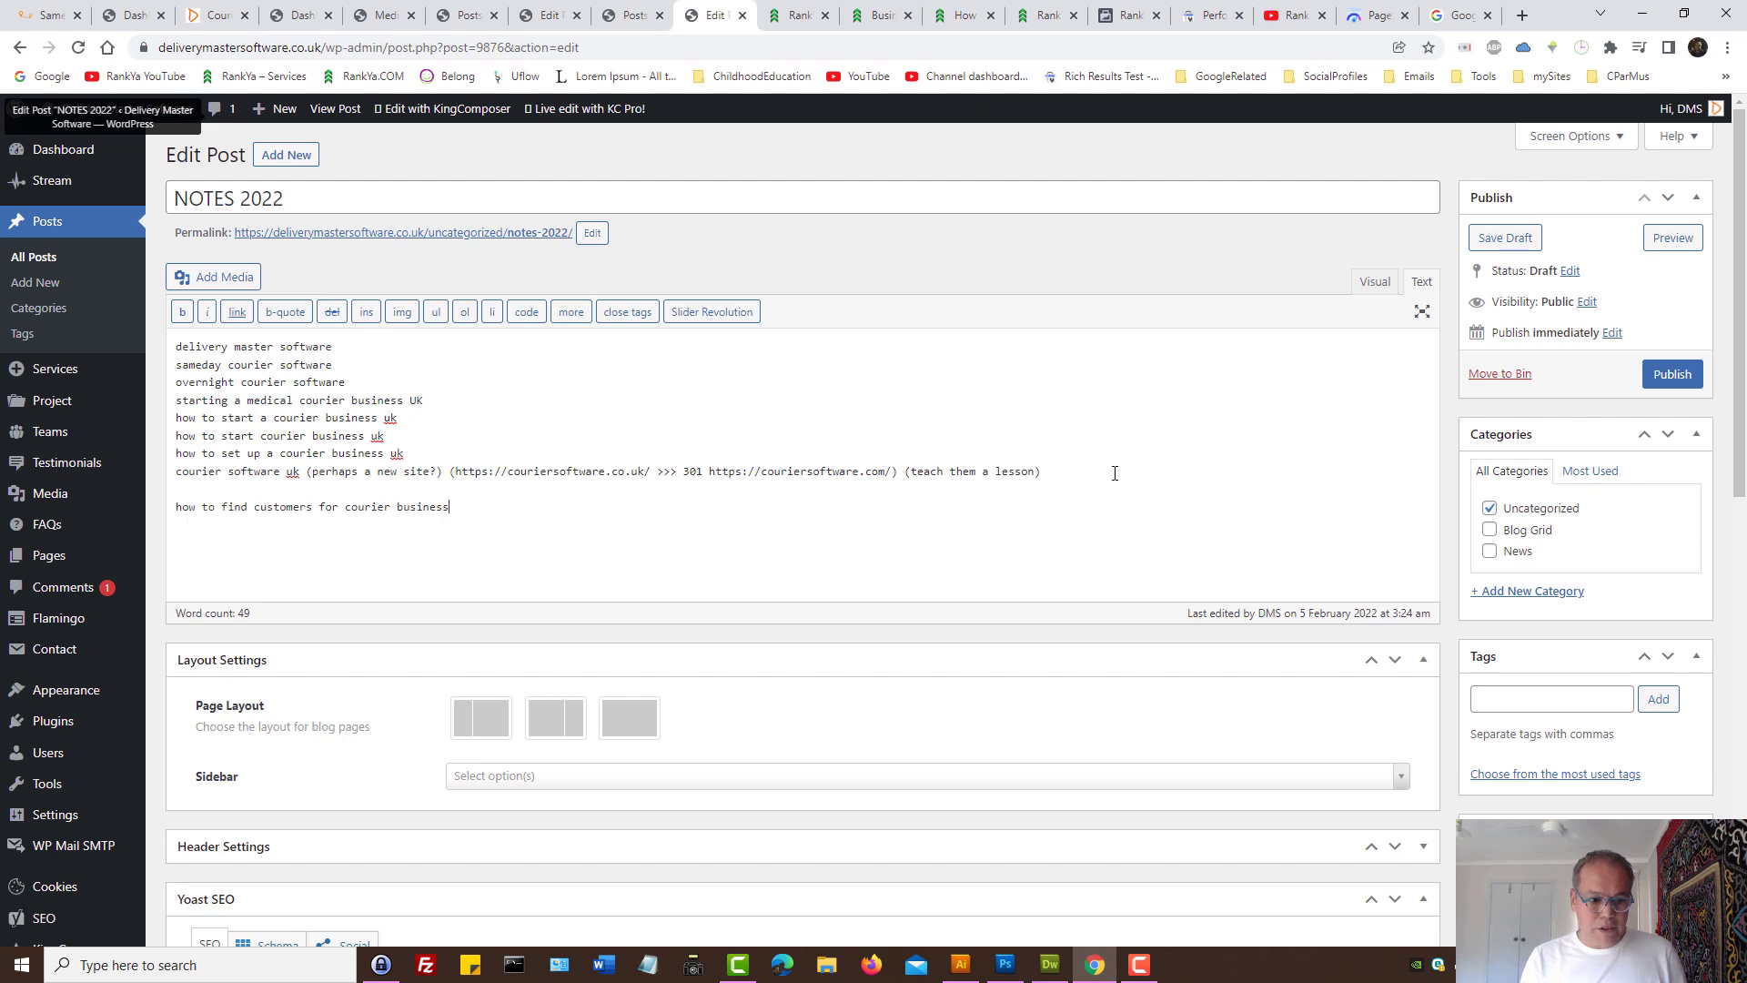
pyautogui.click(1215, 16)
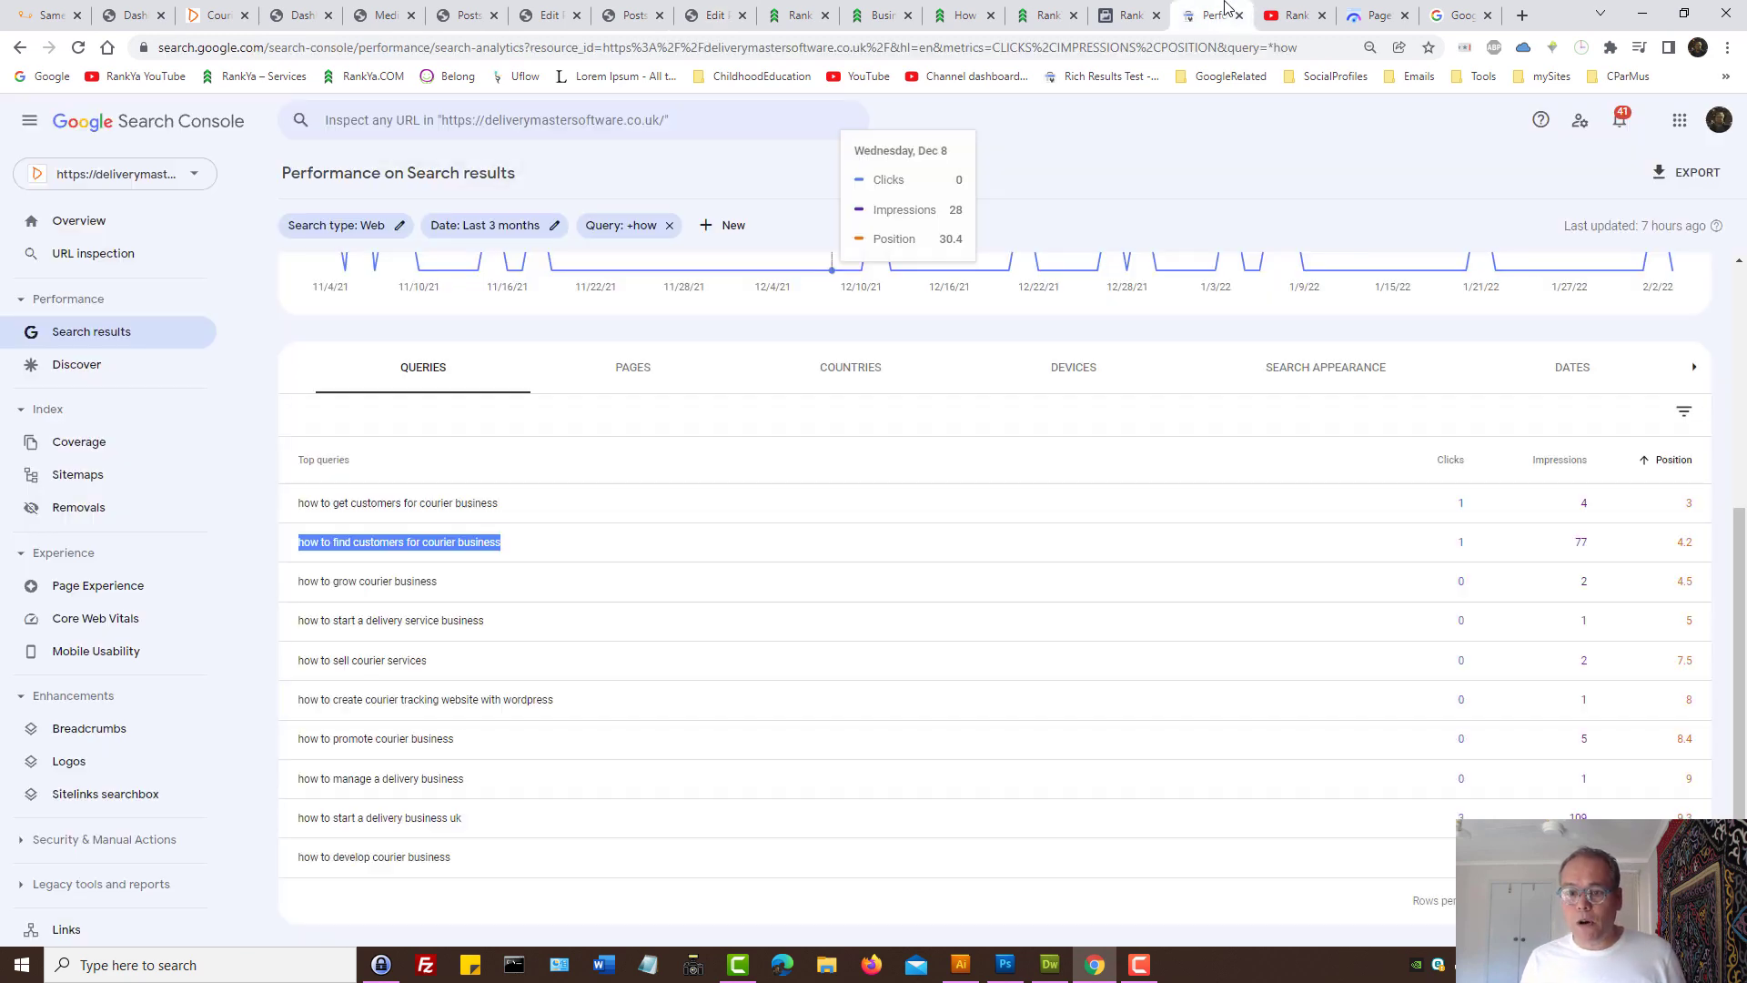
pyautogui.click(573, 707)
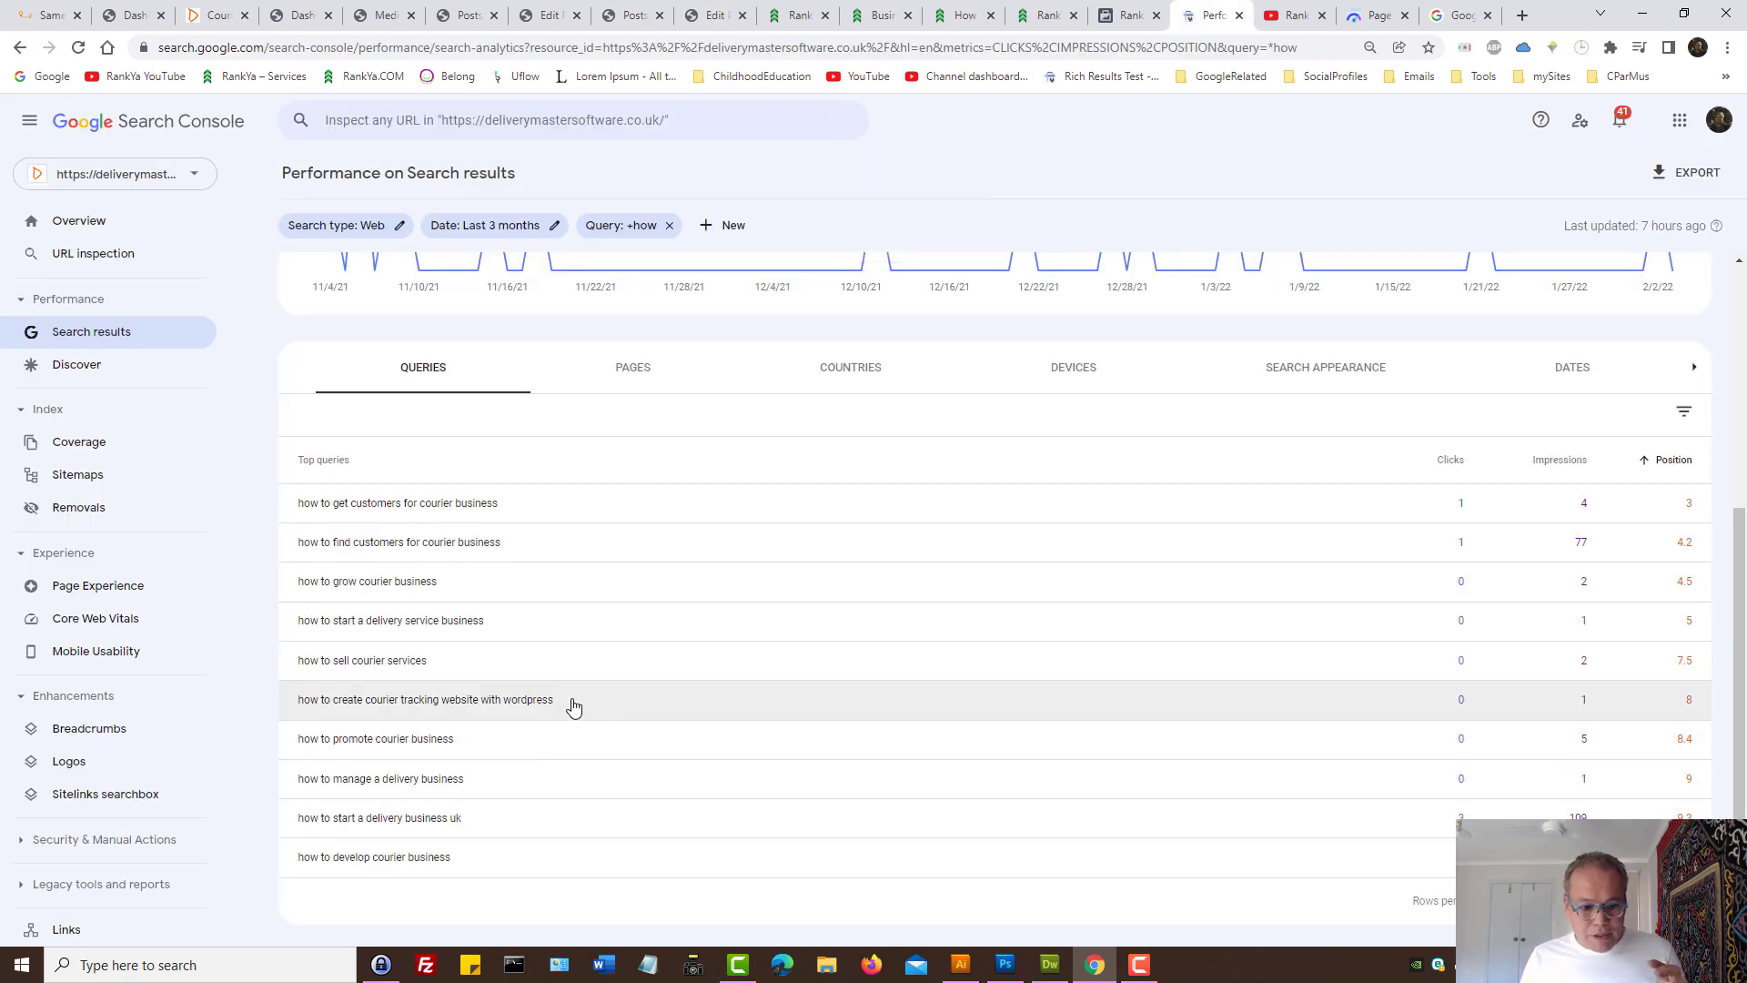
pyautogui.click(573, 701)
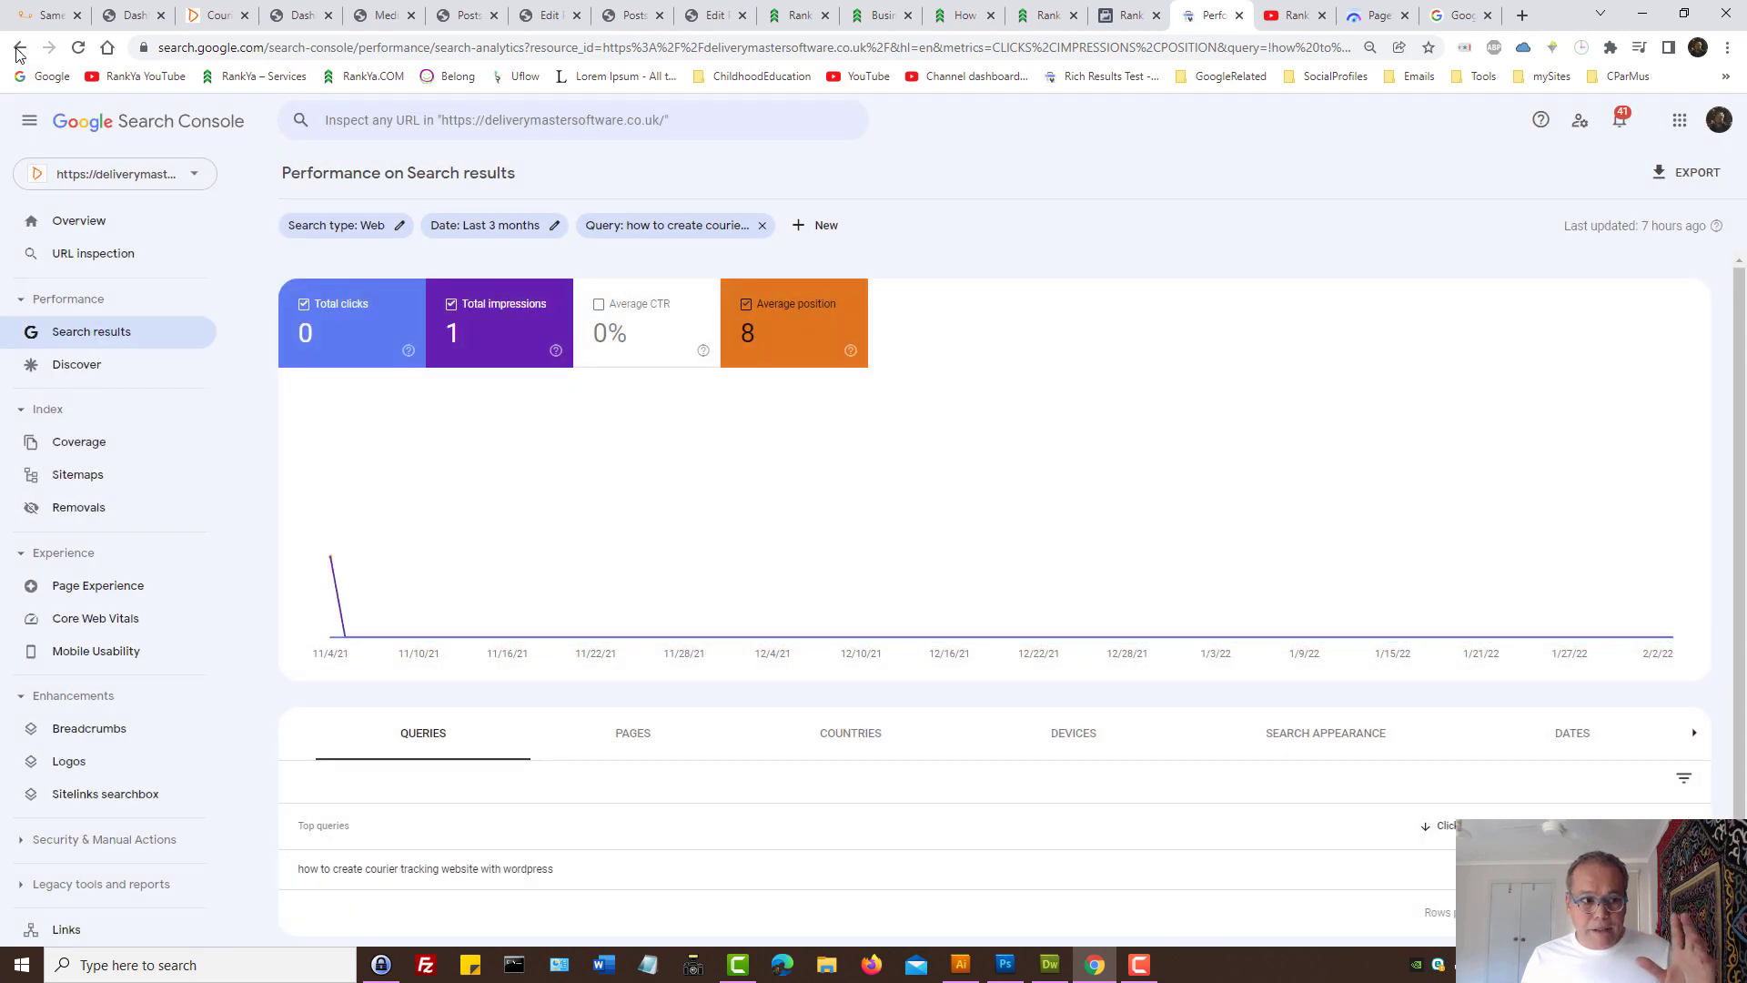
pyautogui.click(19, 49)
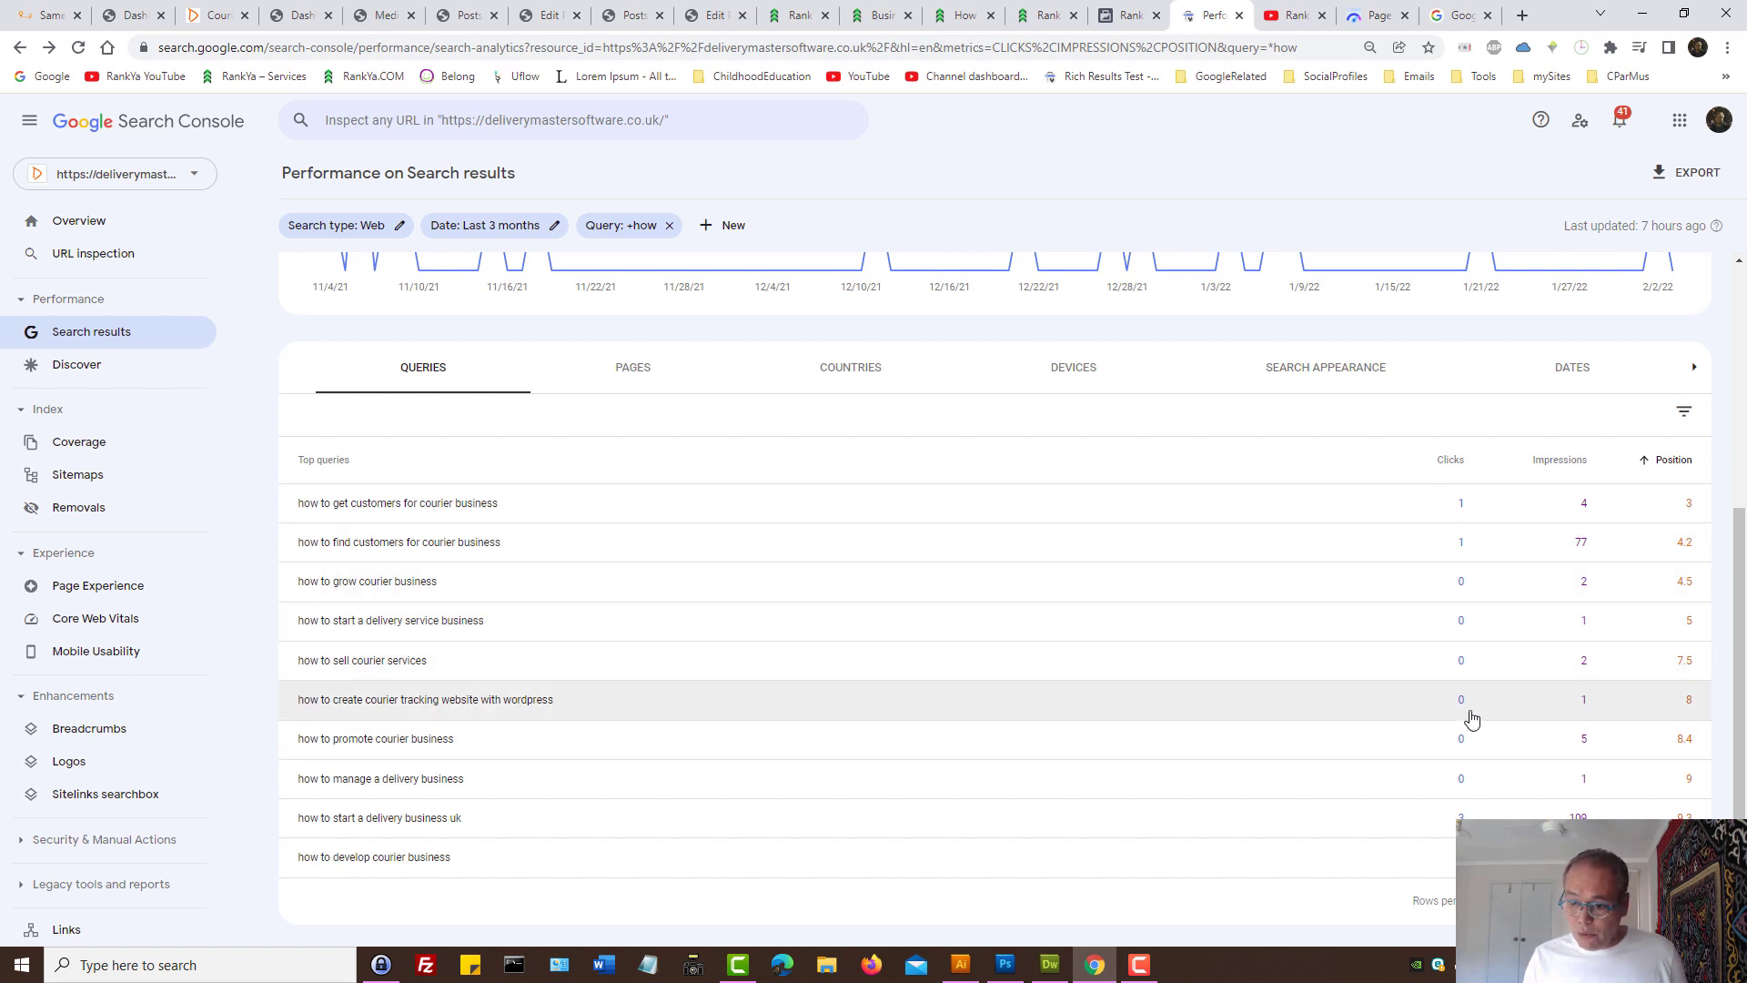
# Copy 'how to start a delivery business uk' and paste it as a new line in the draft.
pyautogui.tripleClick(390, 823)
pyautogui.hotkey('ctrl', 'c')
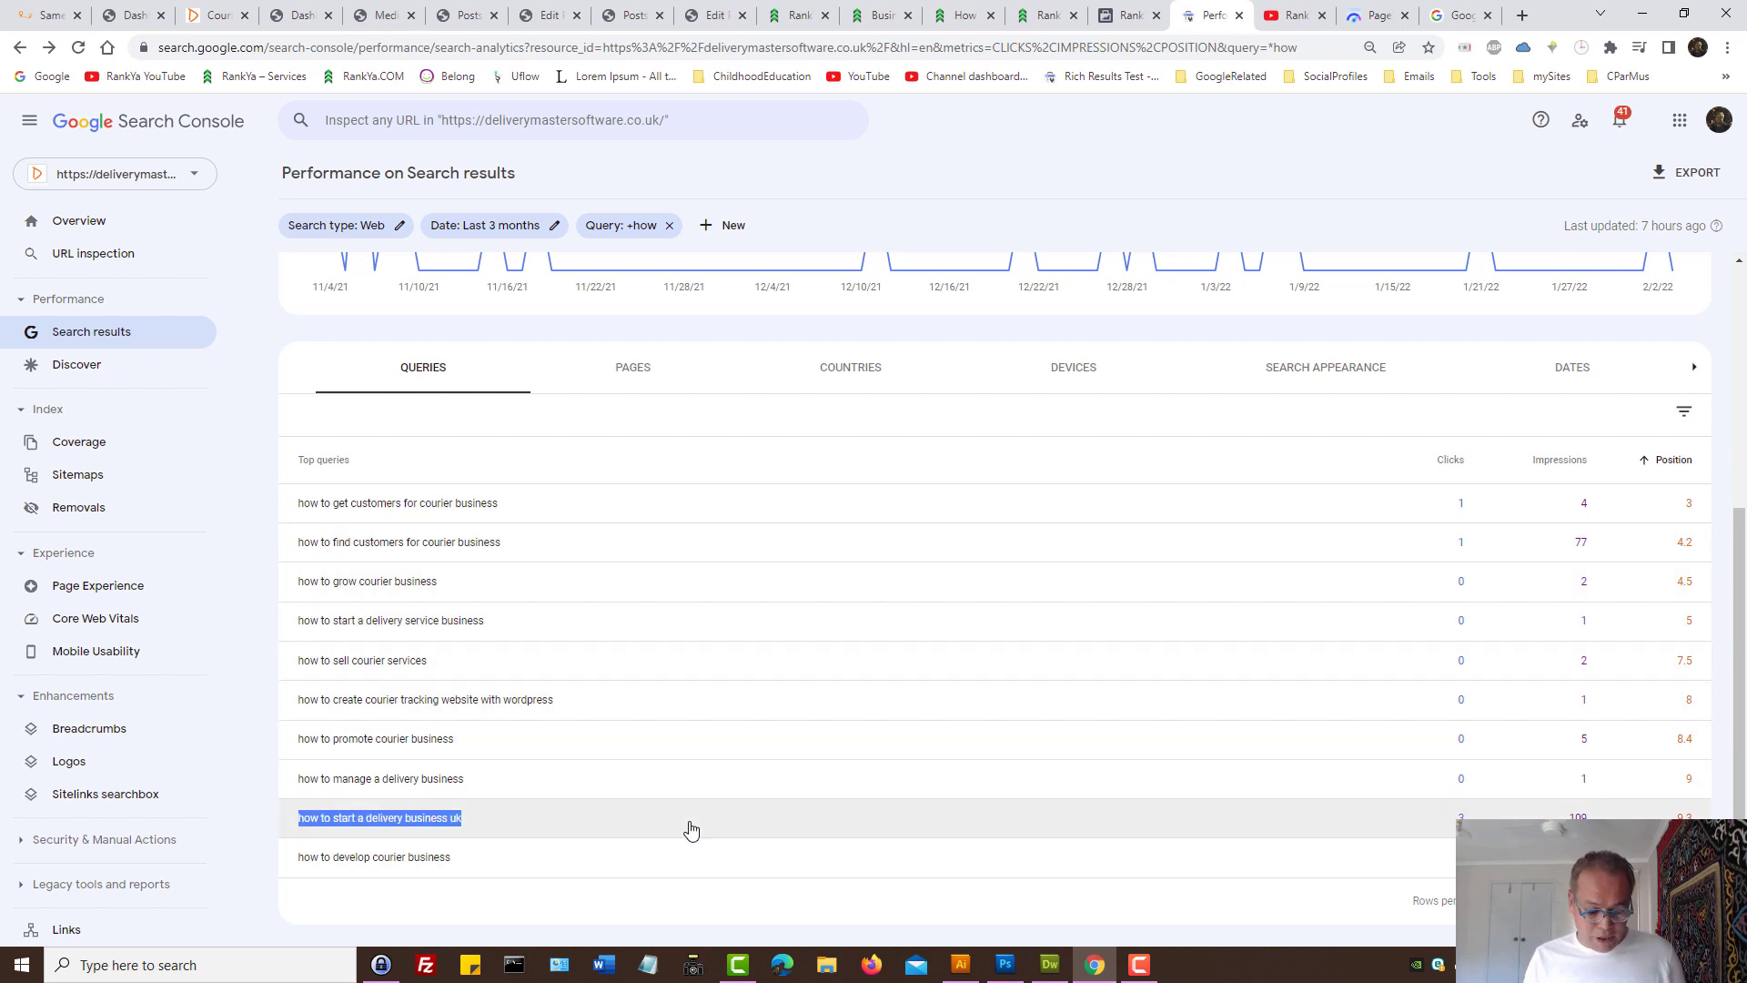
pyautogui.click(715, 14)
pyautogui.click(495, 524)
pyautogui.hotkey('ctrl', 'v')
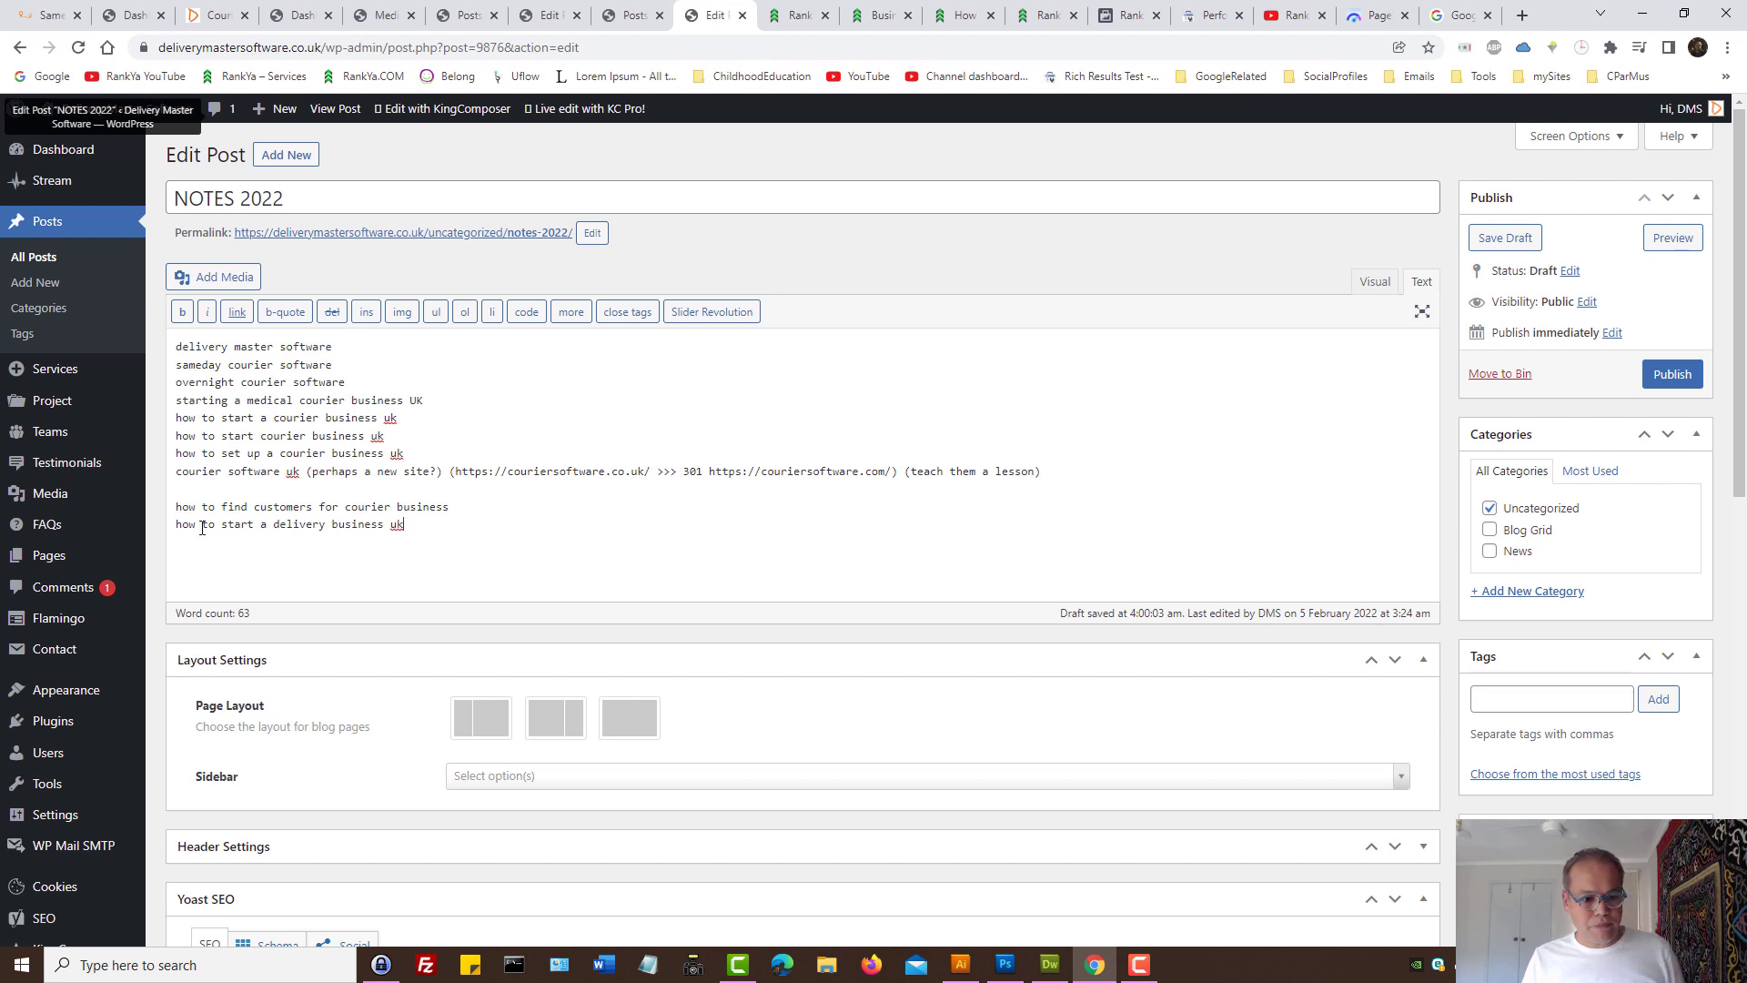
# Capitalise 'uk' to 'UK' at the end of that new line, checking Search Console once more.
pyautogui.moveTo(215, 528); pyautogui.dragTo(167, 531)
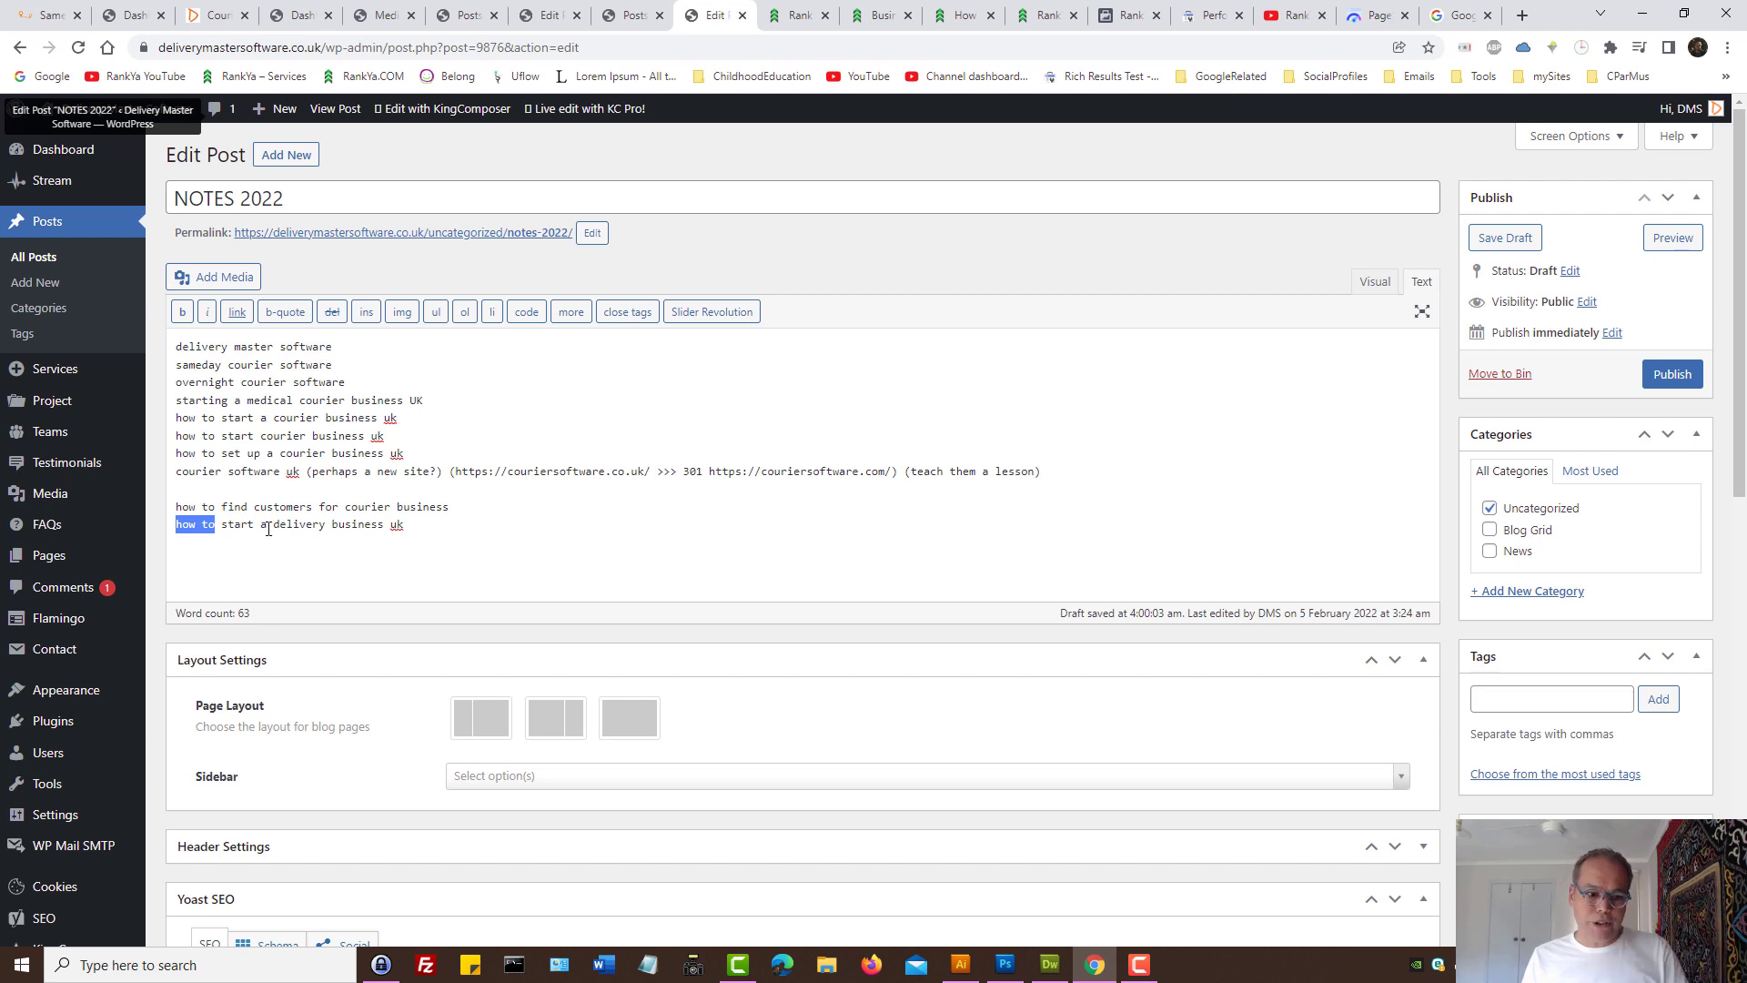
pyautogui.doubleClick(239, 526)
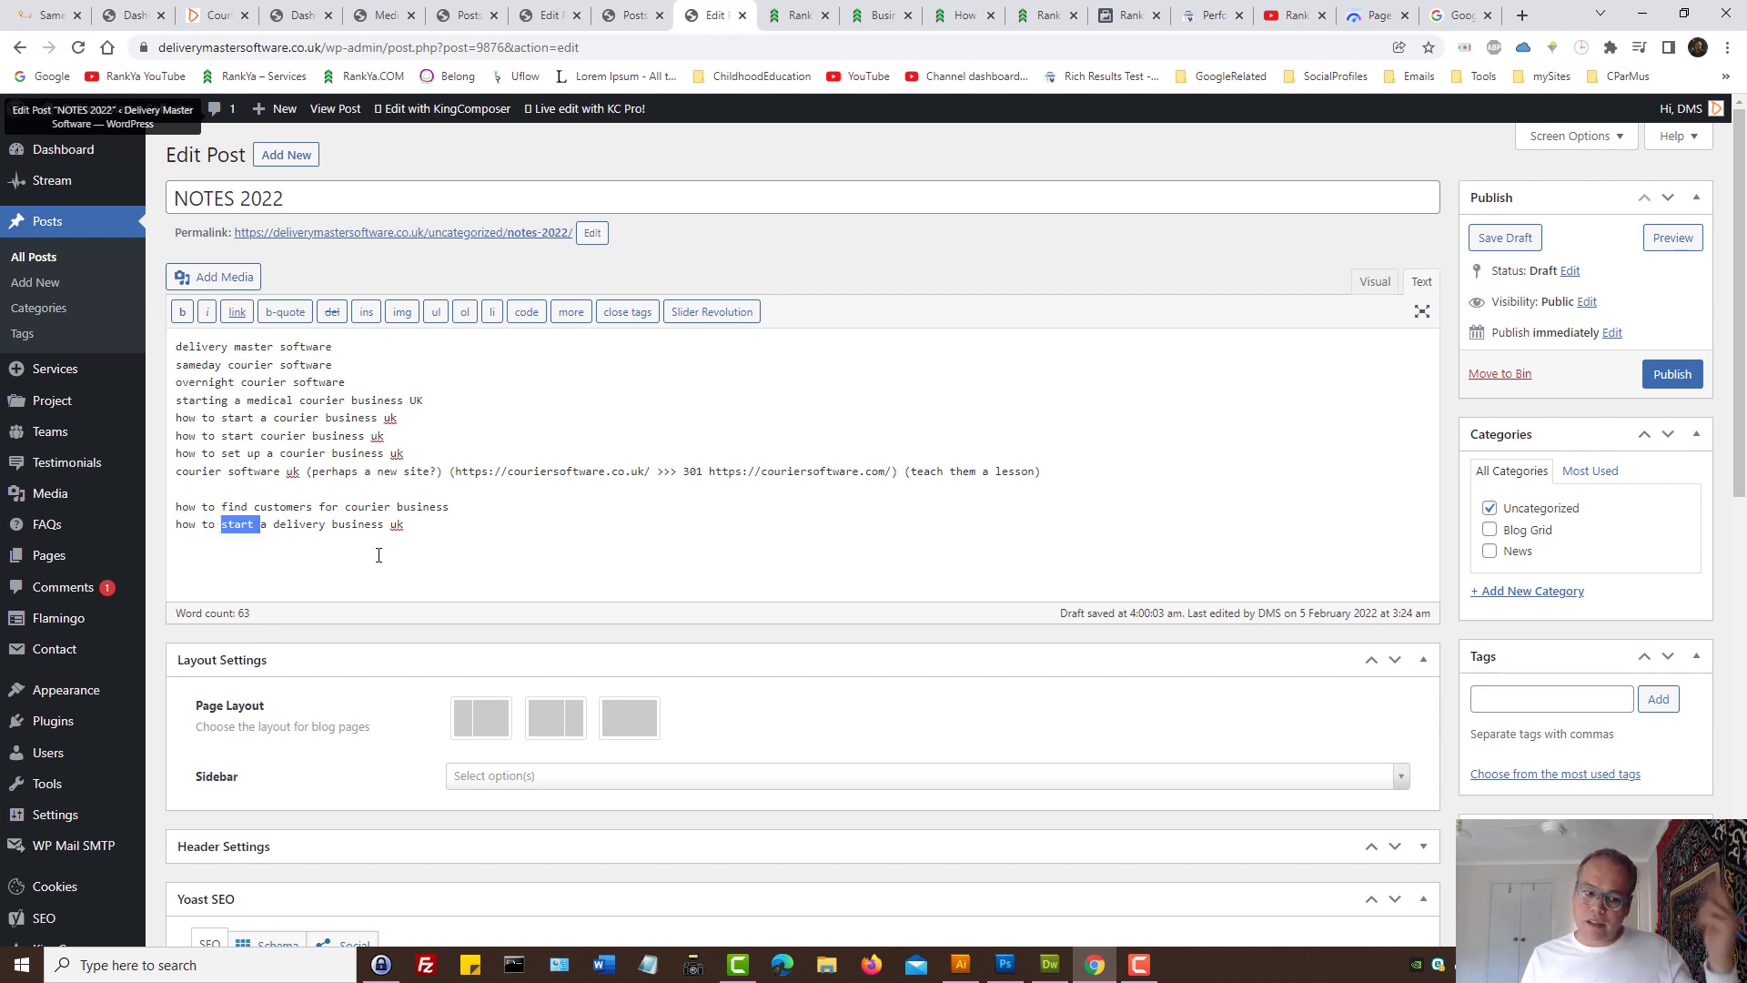
pyautogui.moveTo(304, 526); pyautogui.dragTo(298, 526)
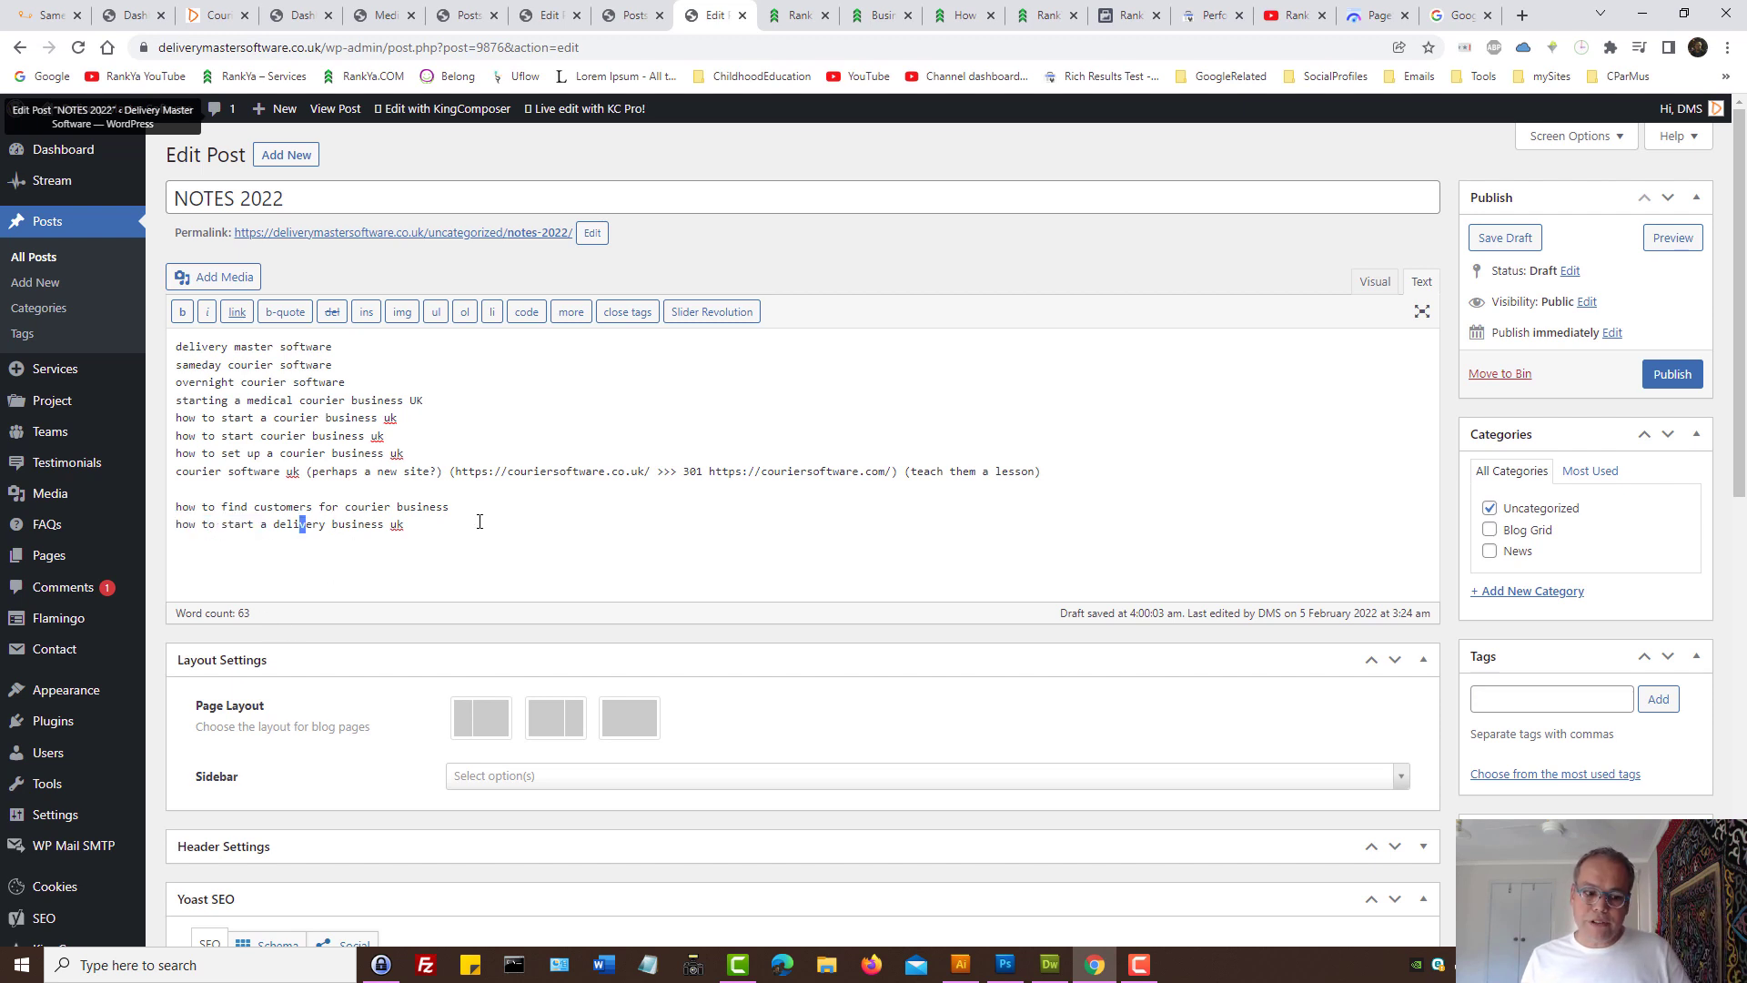
pyautogui.doubleClick(298, 526)
pyautogui.doubleClick(357, 526)
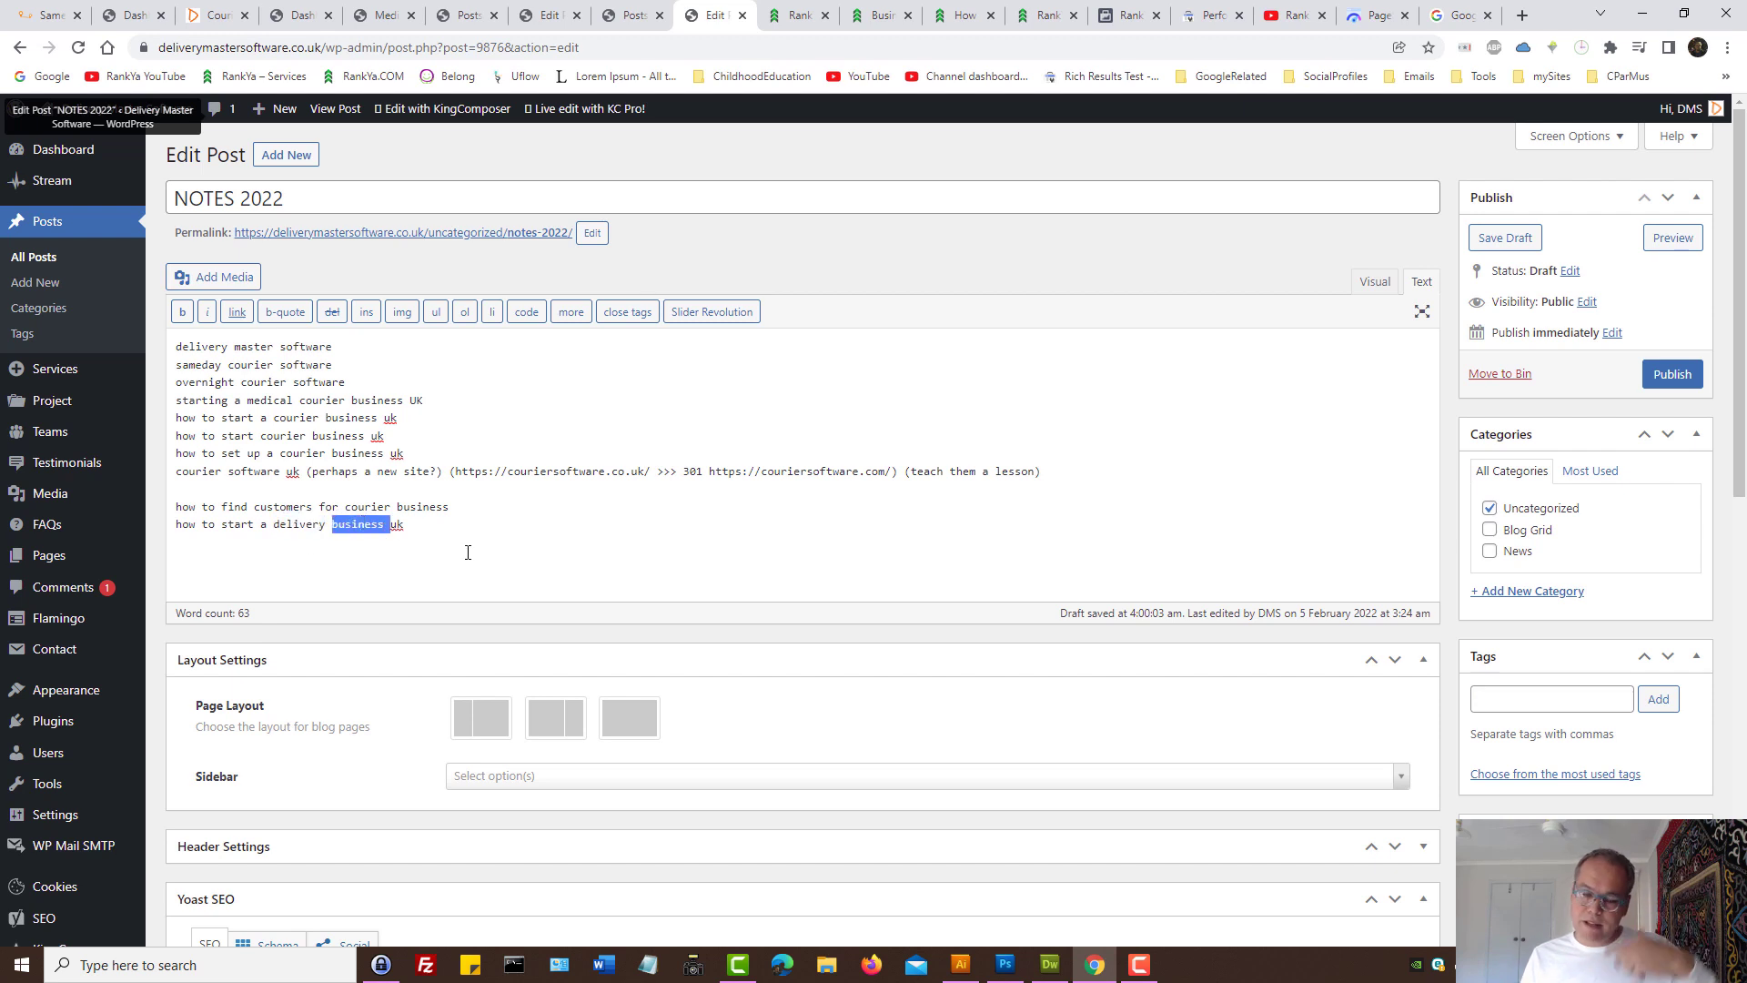
pyautogui.doubleClick(397, 525)
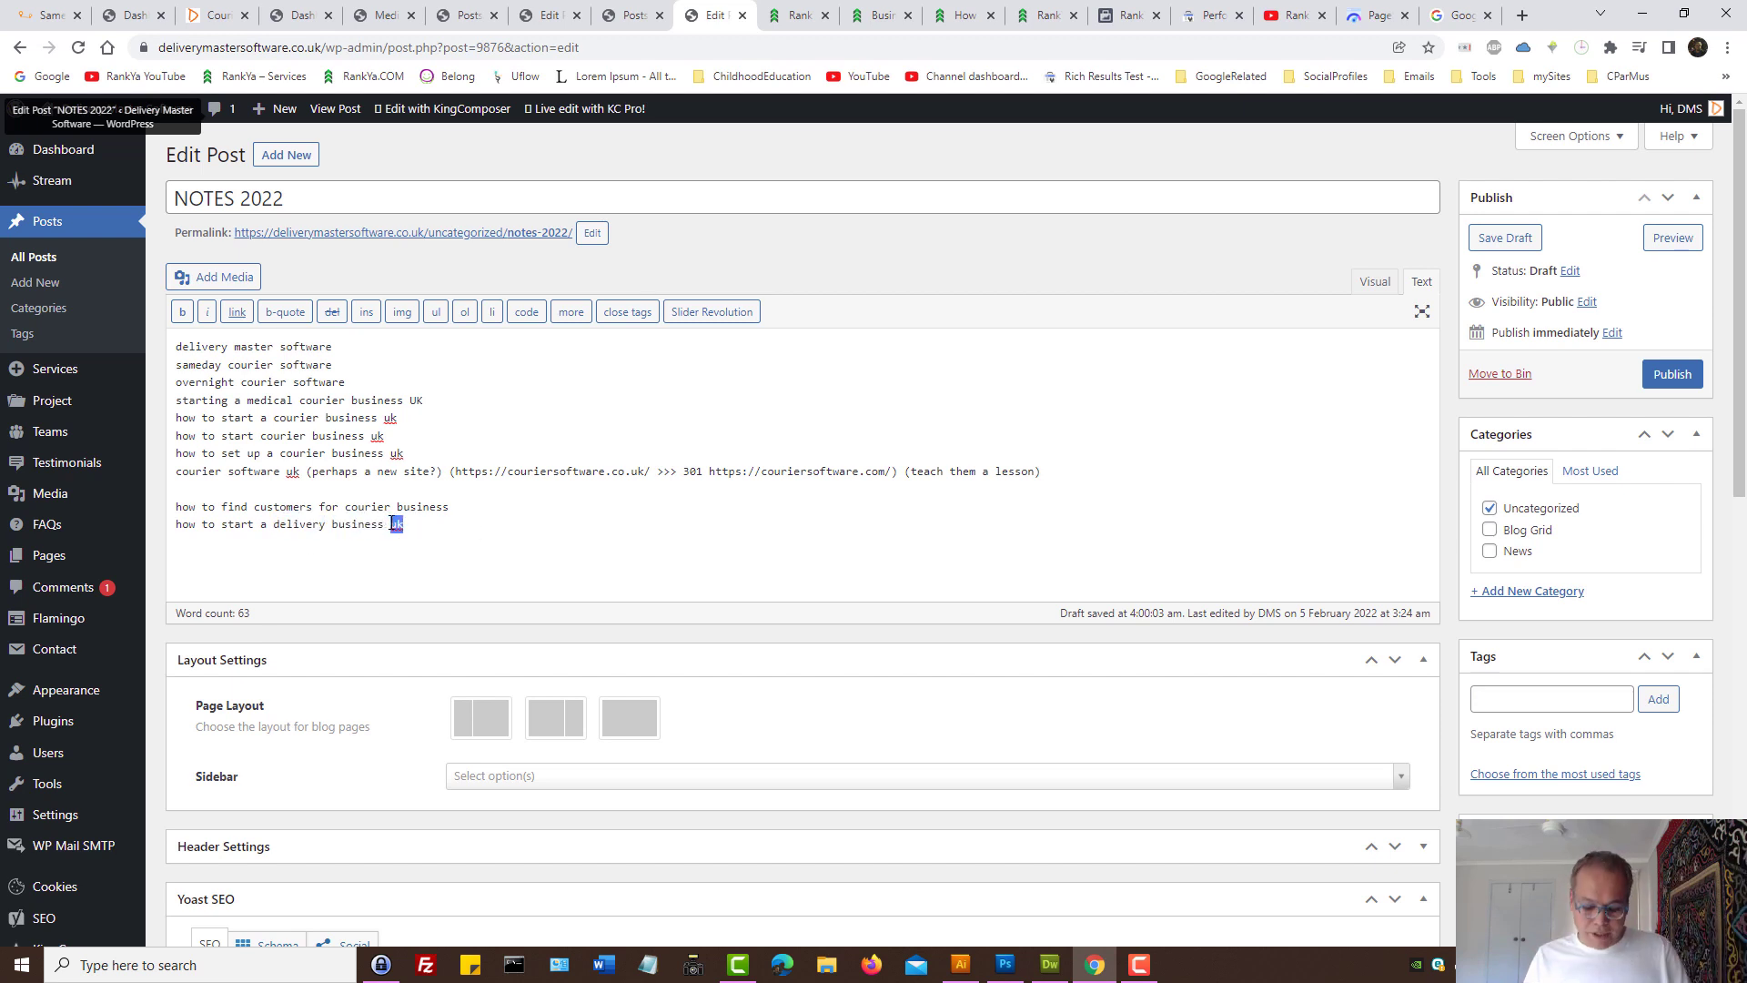
pyautogui.write('UK<')
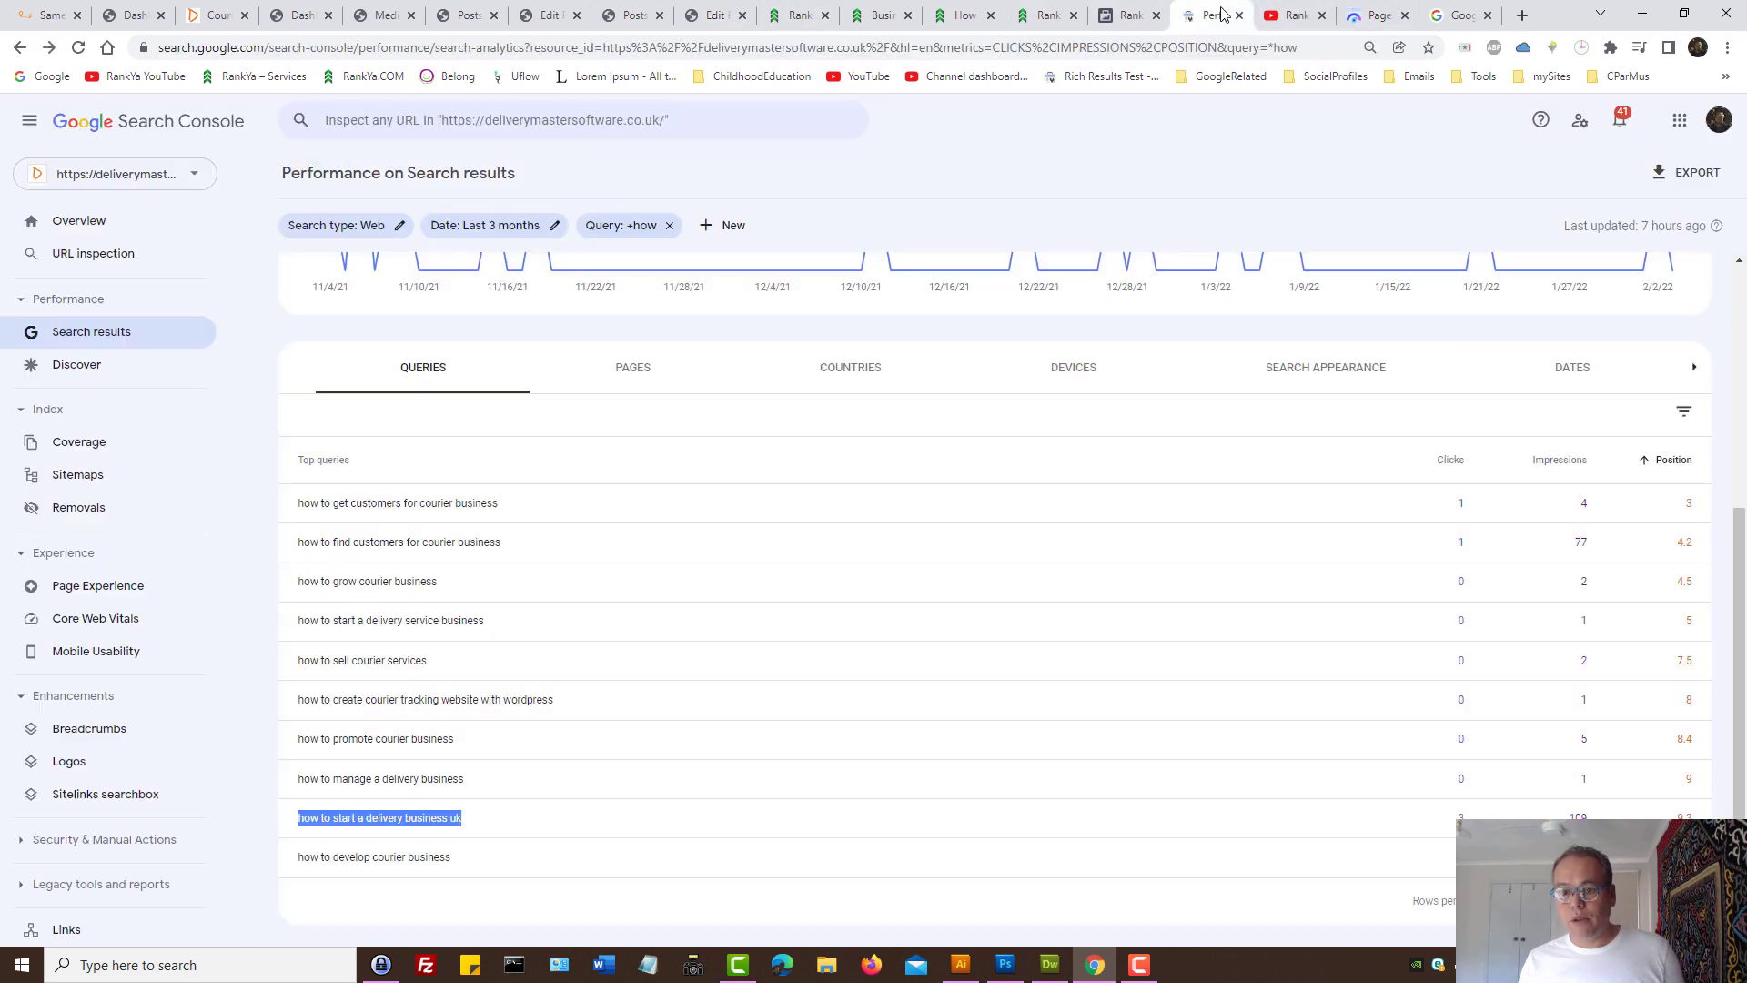
pyautogui.click(1210, 15)
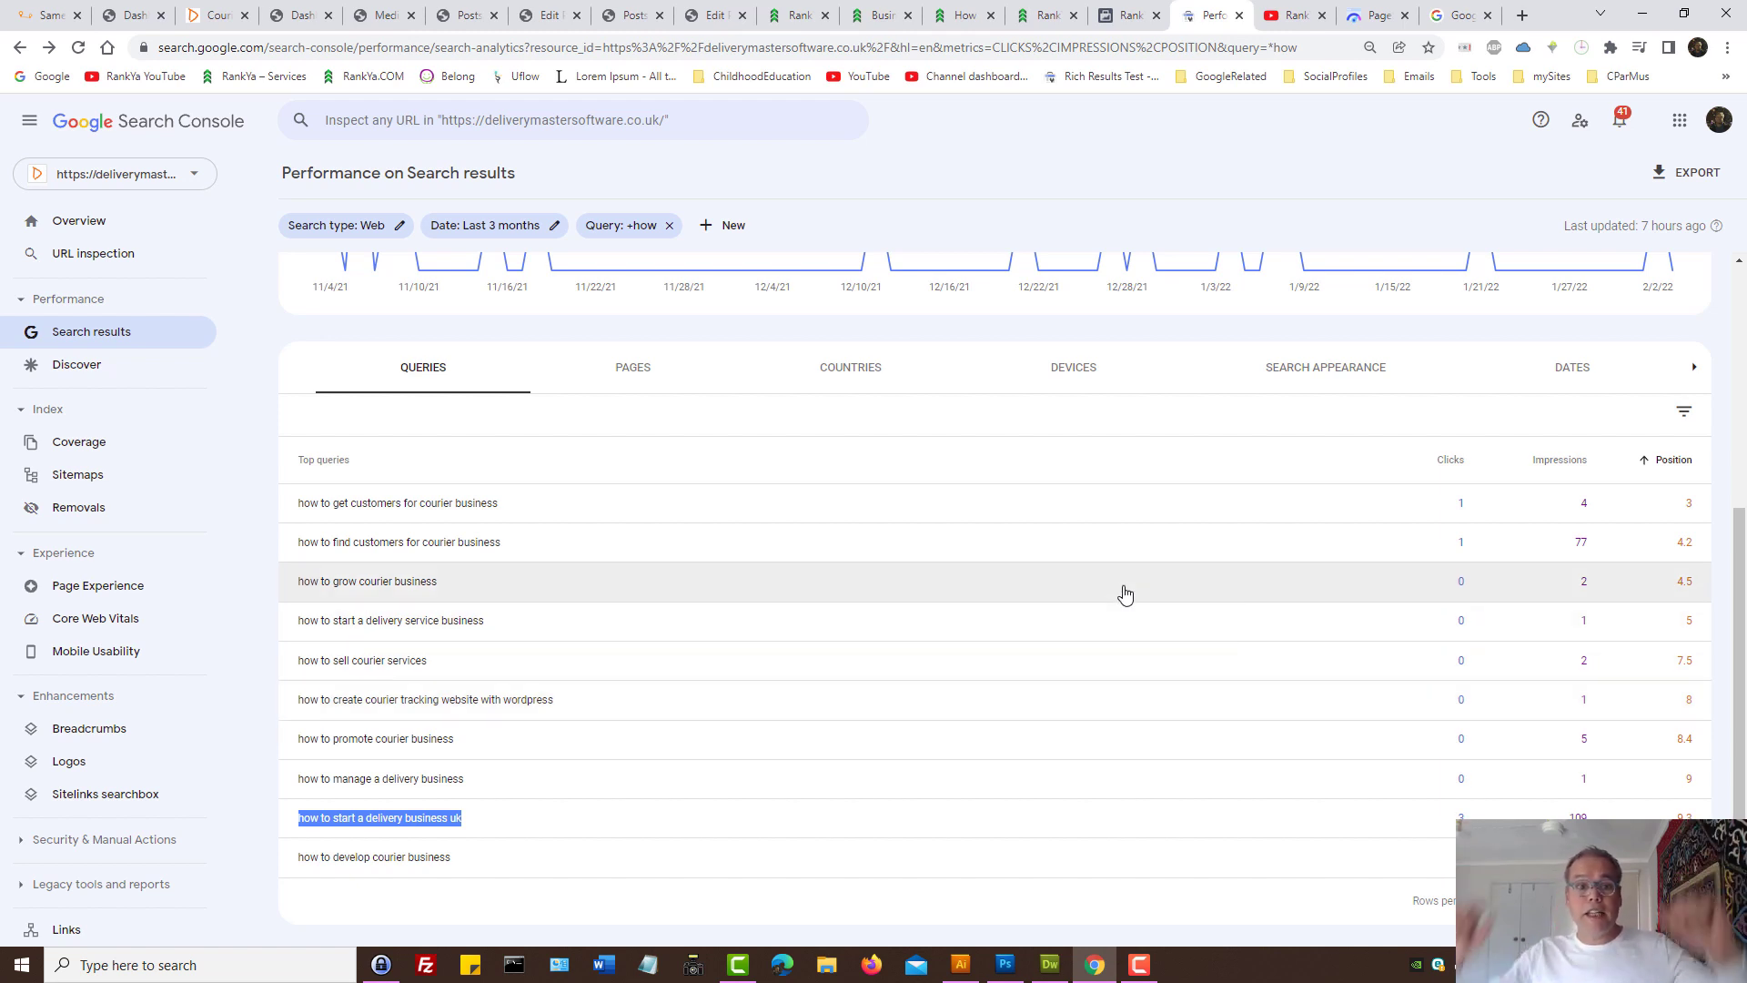
pyautogui.click(719, 15)
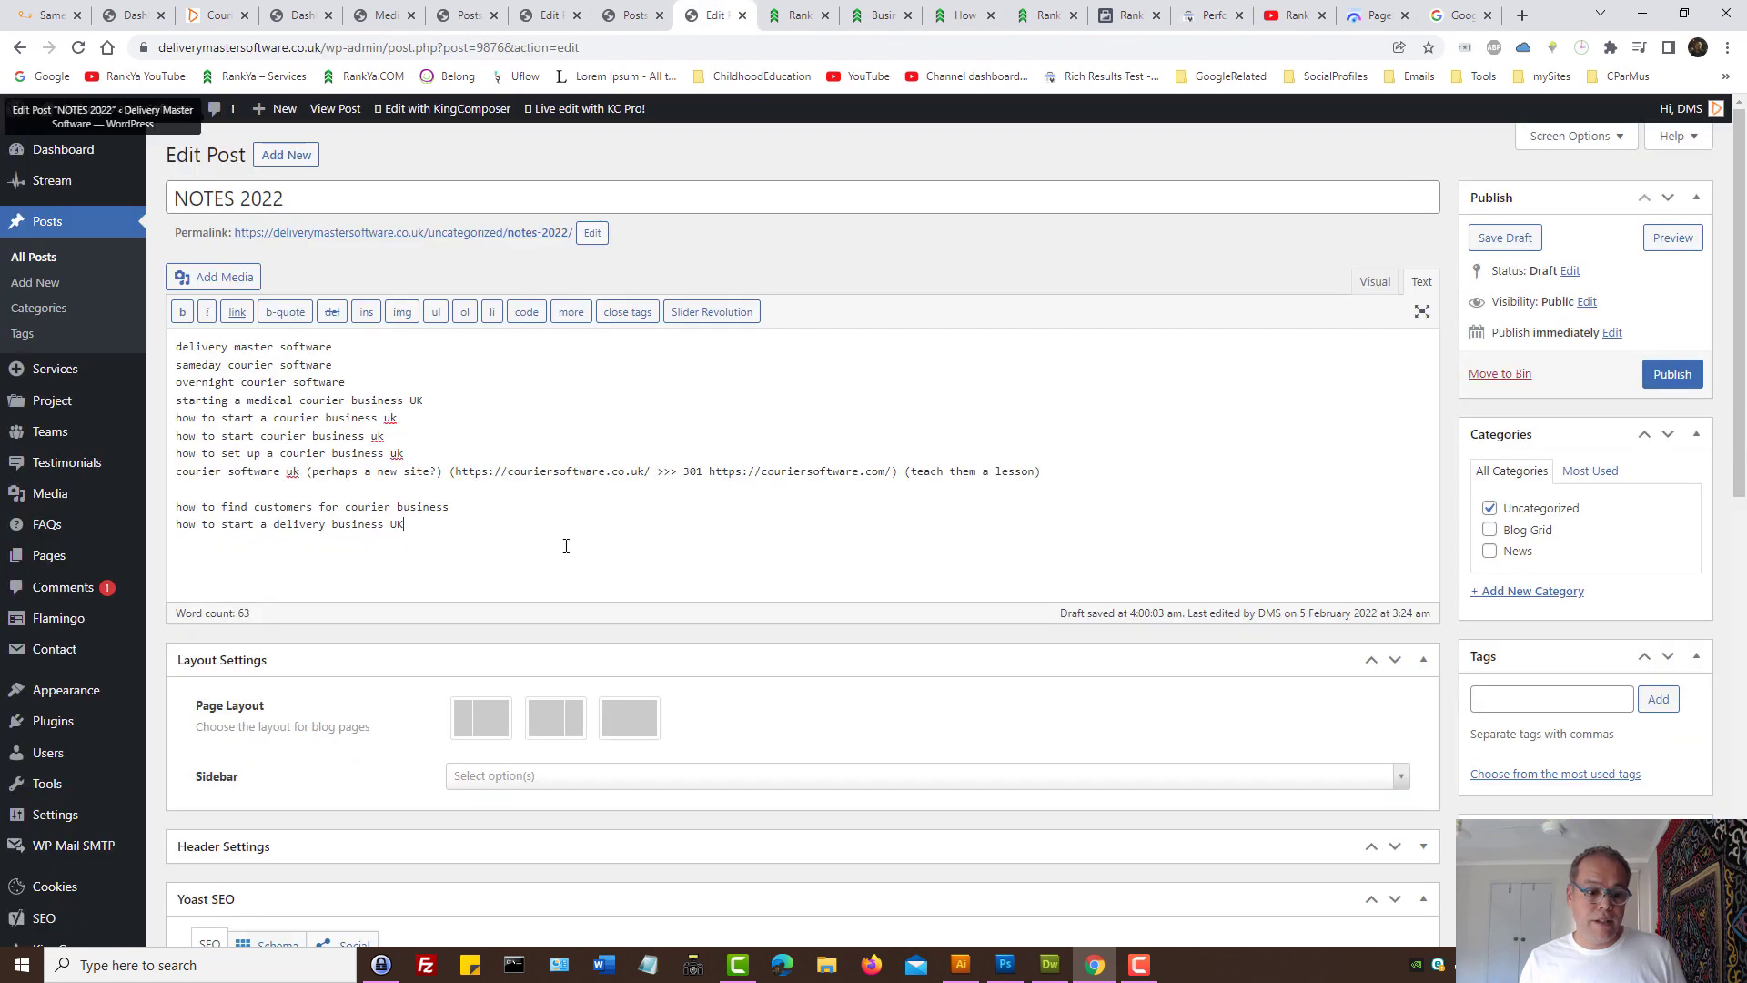
pyautogui.moveTo(178, 507); pyautogui.dragTo(462, 501)
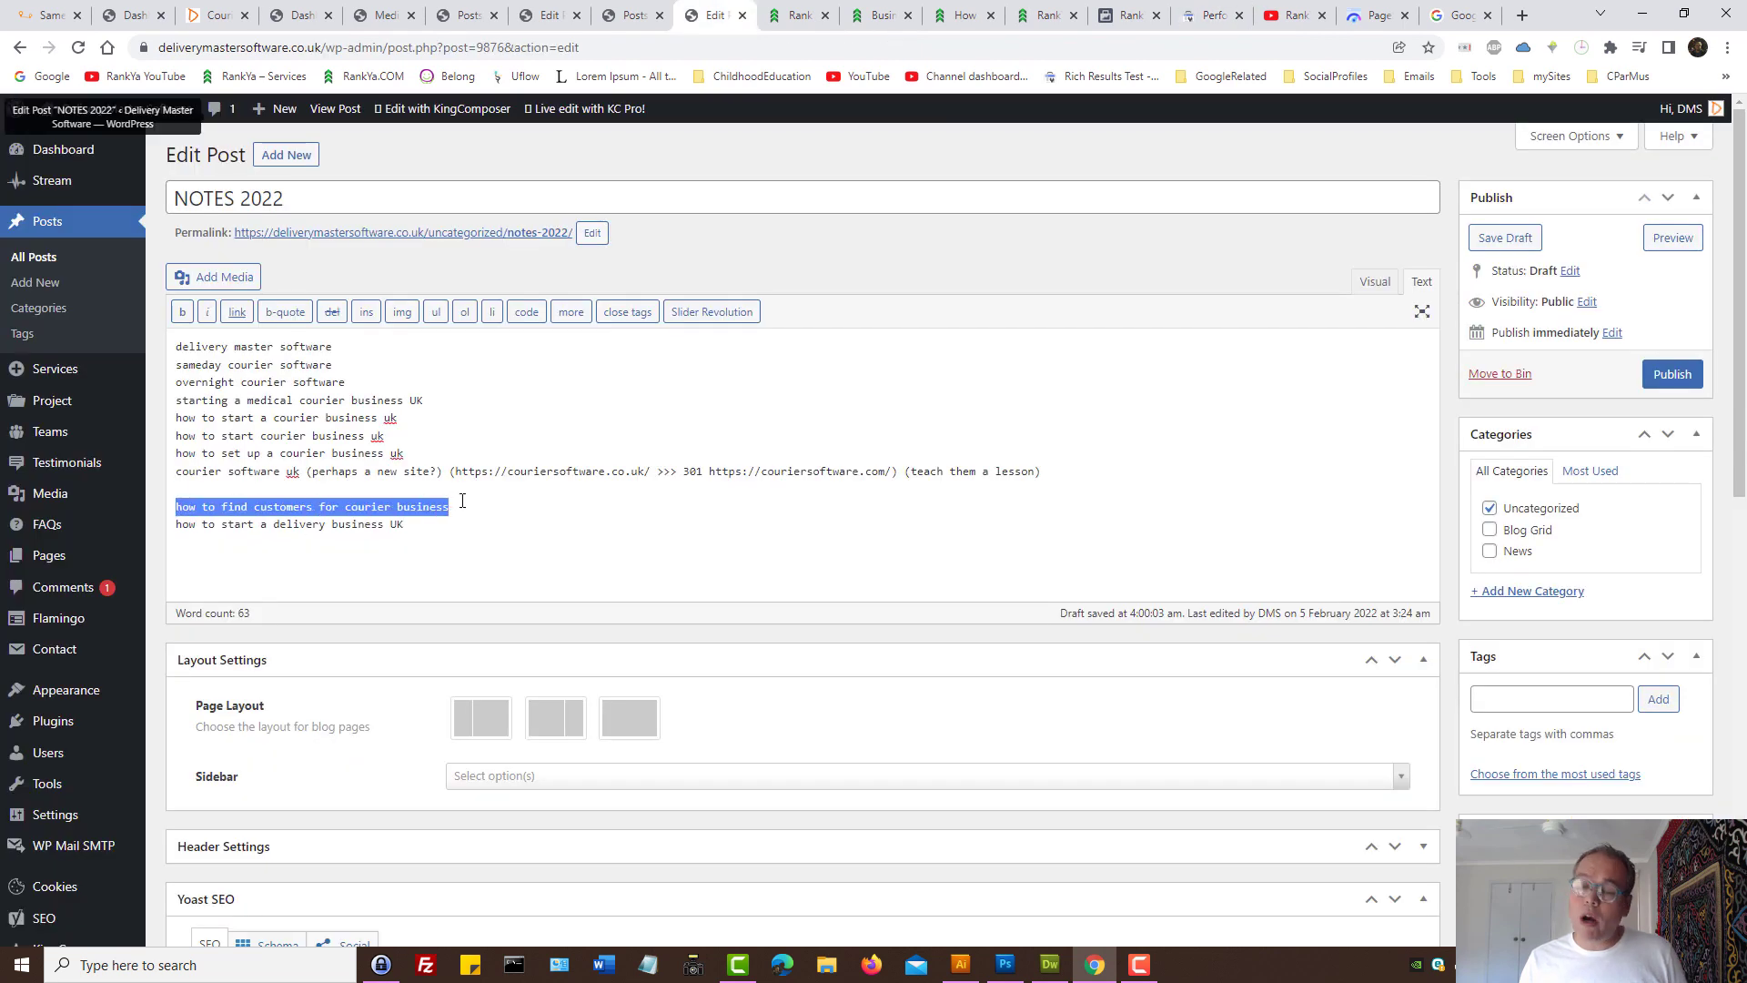
pyautogui.click(440, 544)
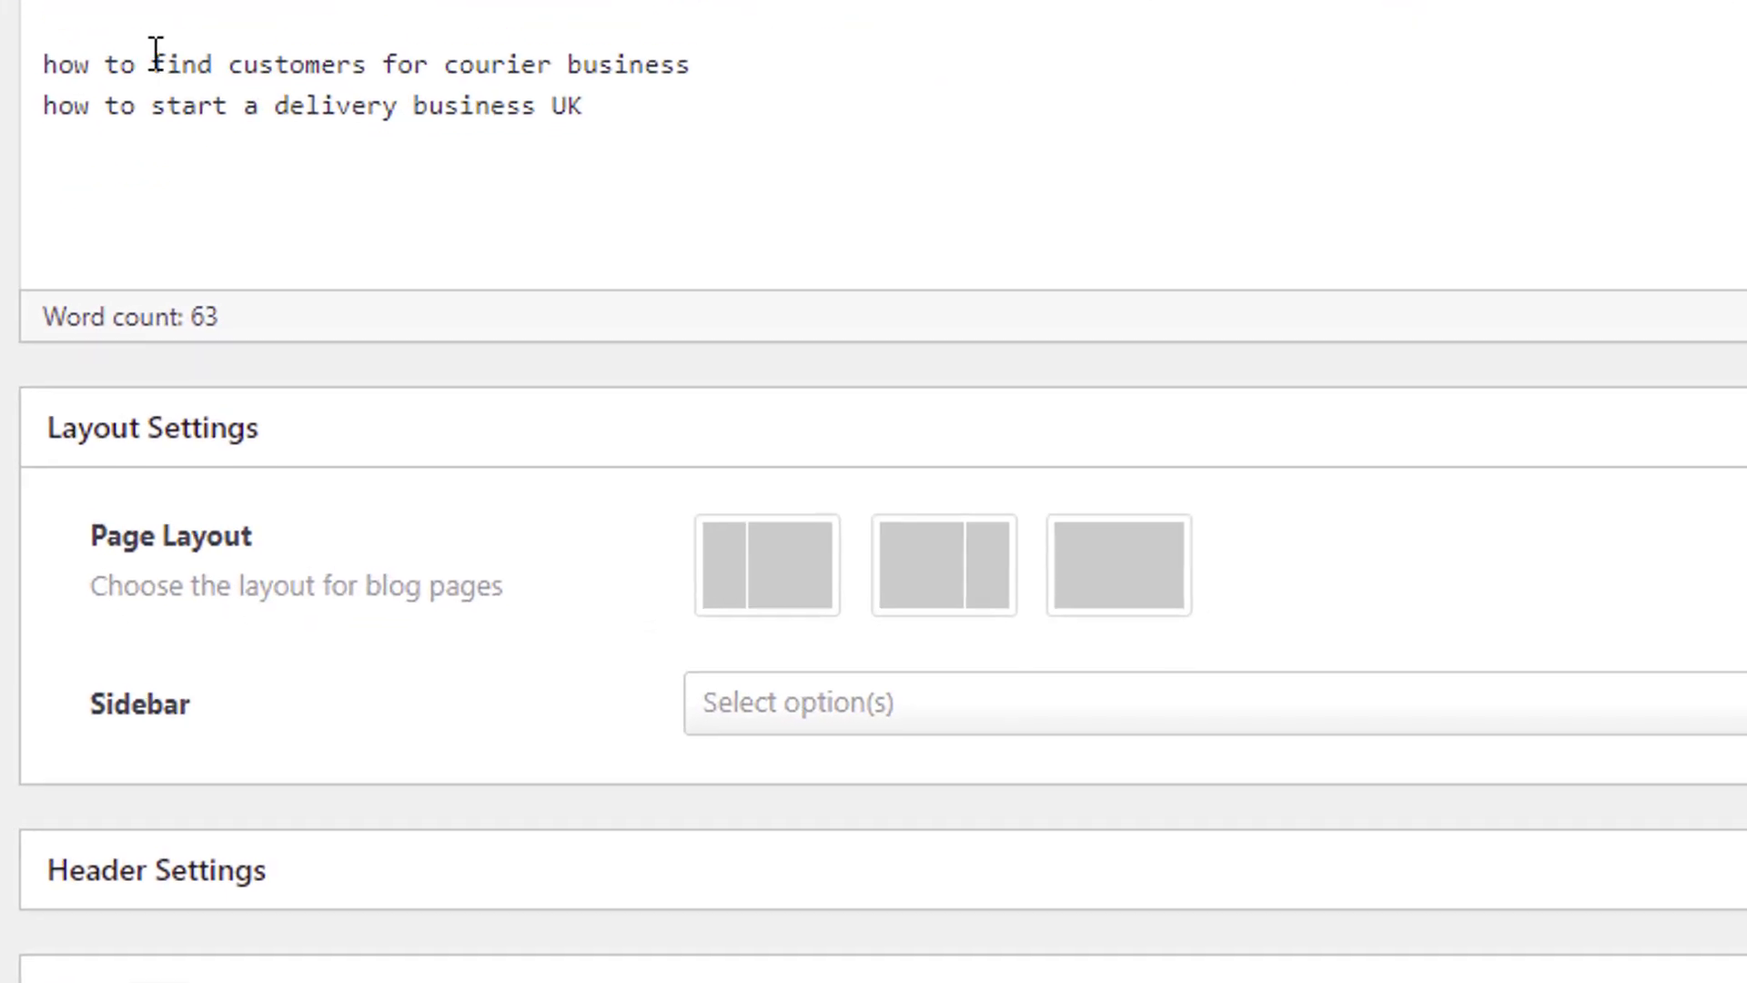
# Move 'find customers for' and 'start a' out of the queries onto their own lines below.
pyautogui.moveTo(203, 383); pyautogui.dragTo(371, 384)
pyautogui.hotkey('ctrl', 'c')
pyautogui.press('BackSpace')
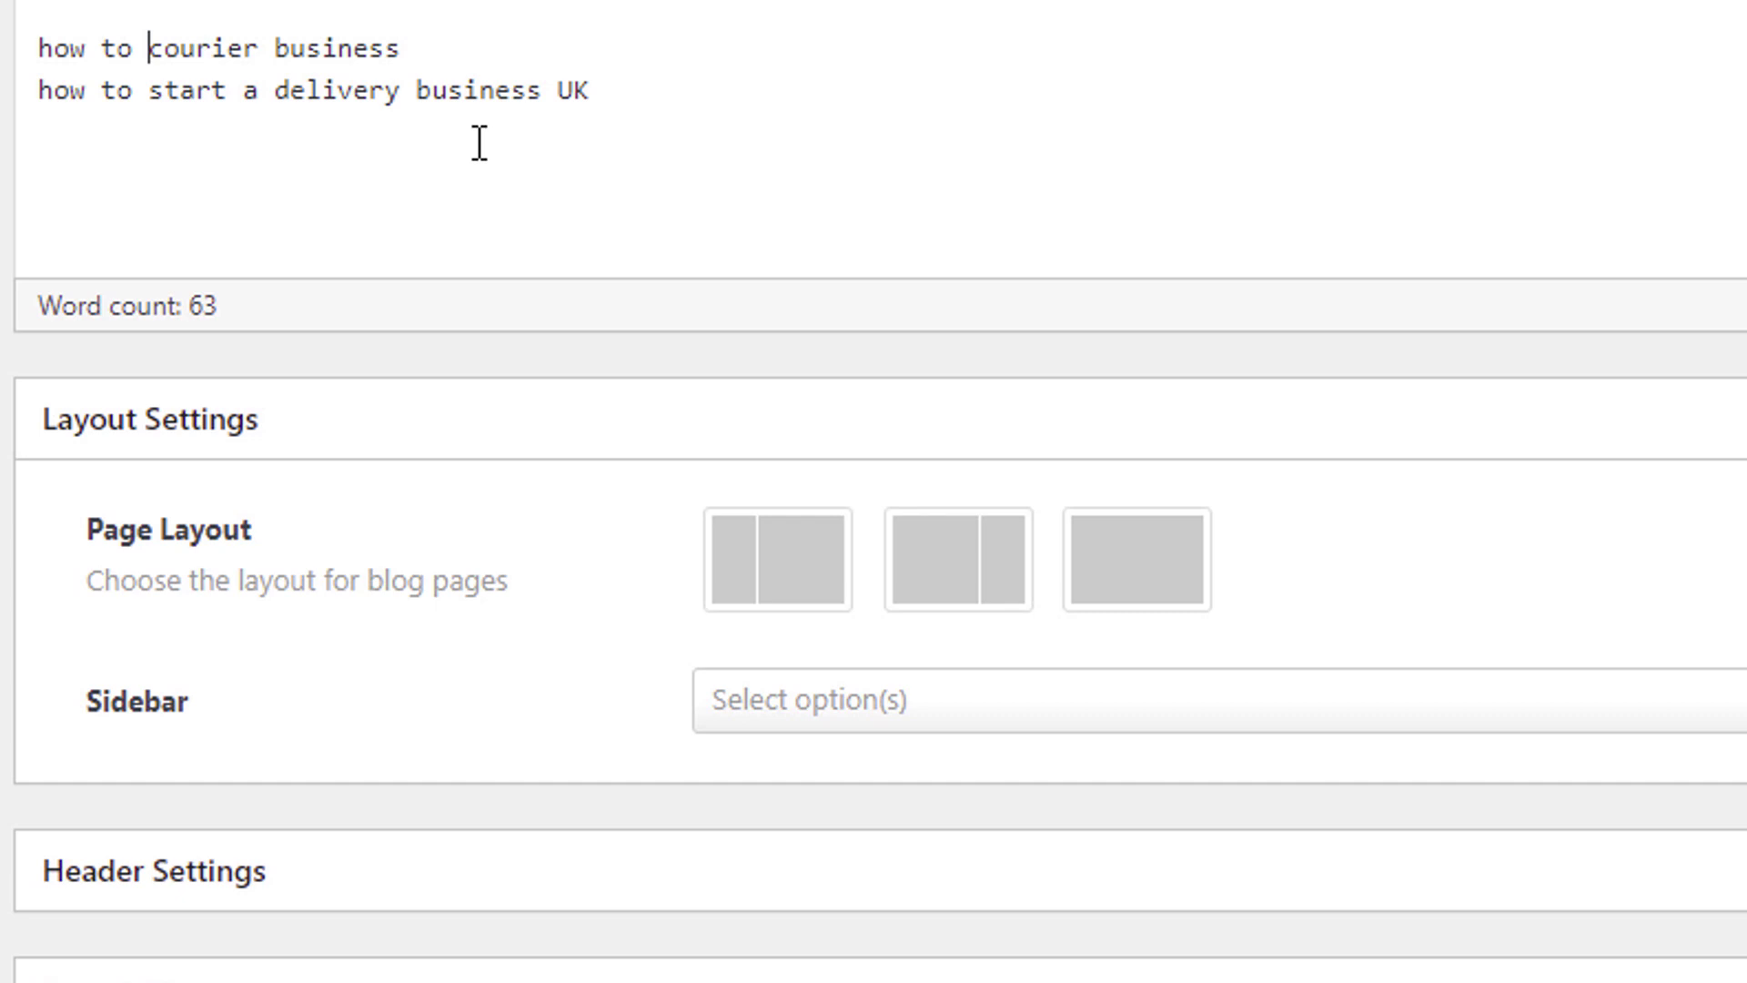
pyautogui.click(624, 86)
pyautogui.press('Return')
pyautogui.press('Return')
pyautogui.hotkey('ctrl', 'v')
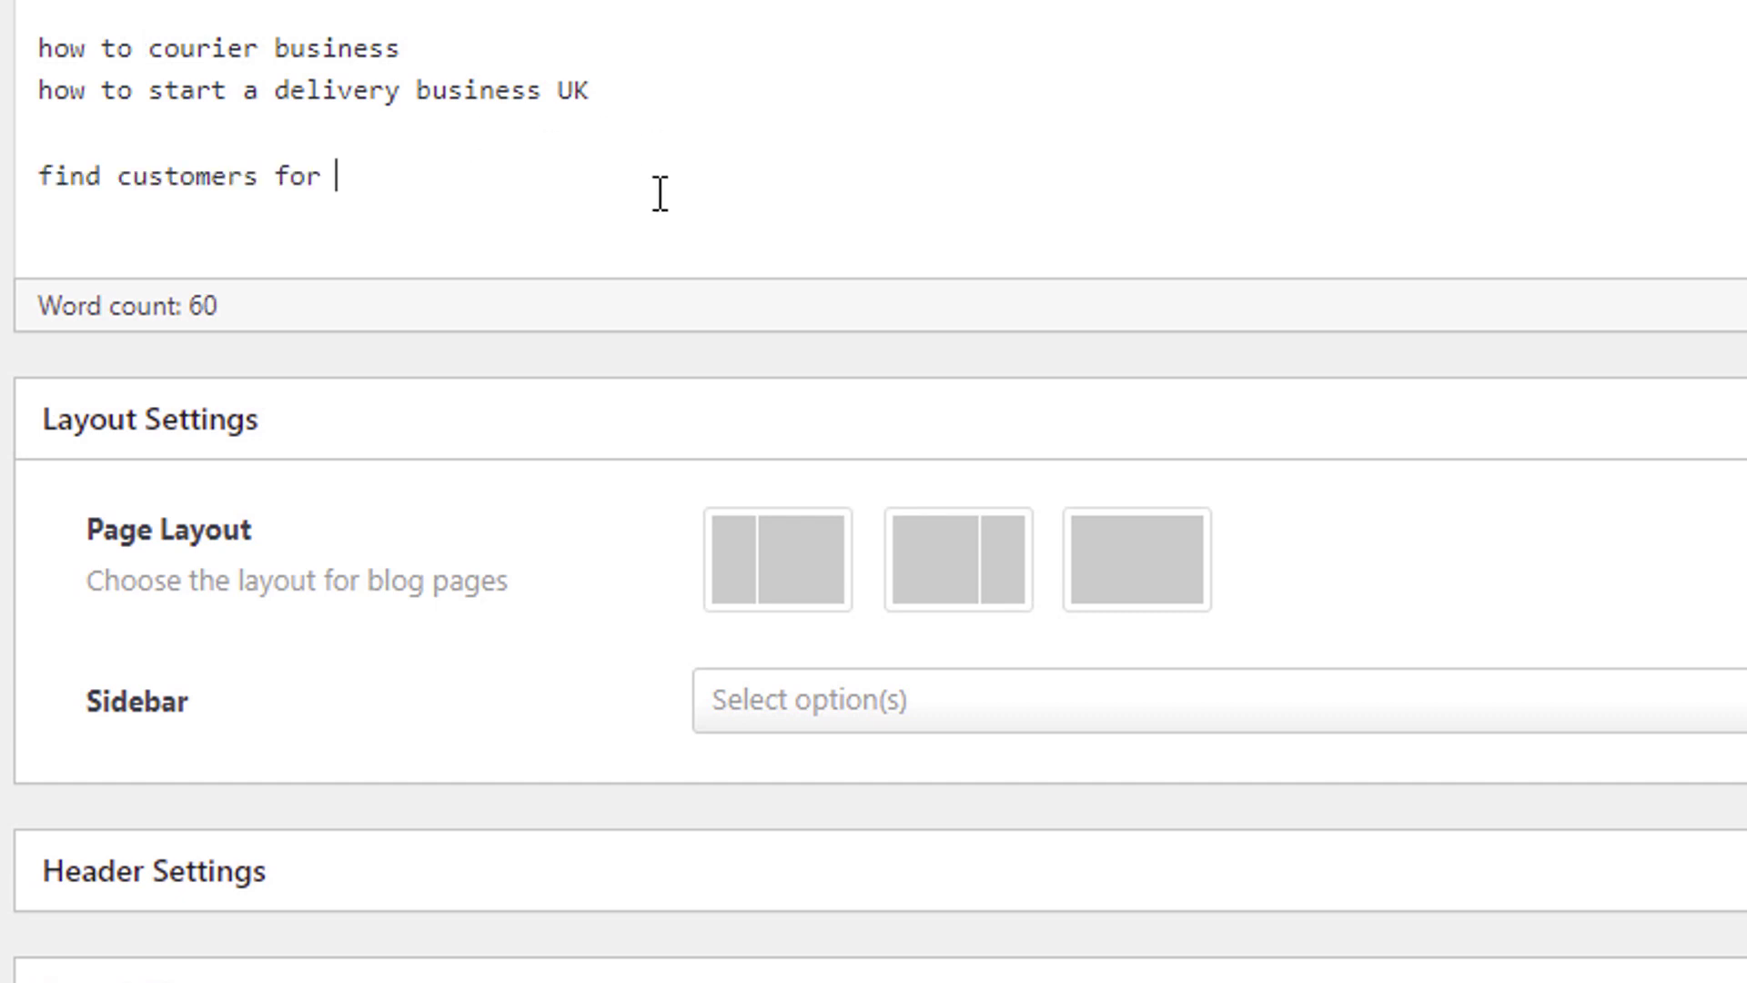
pyautogui.moveTo(276, 88); pyautogui.dragTo(148, 88)
pyautogui.hotkey('ctrl', 'c')
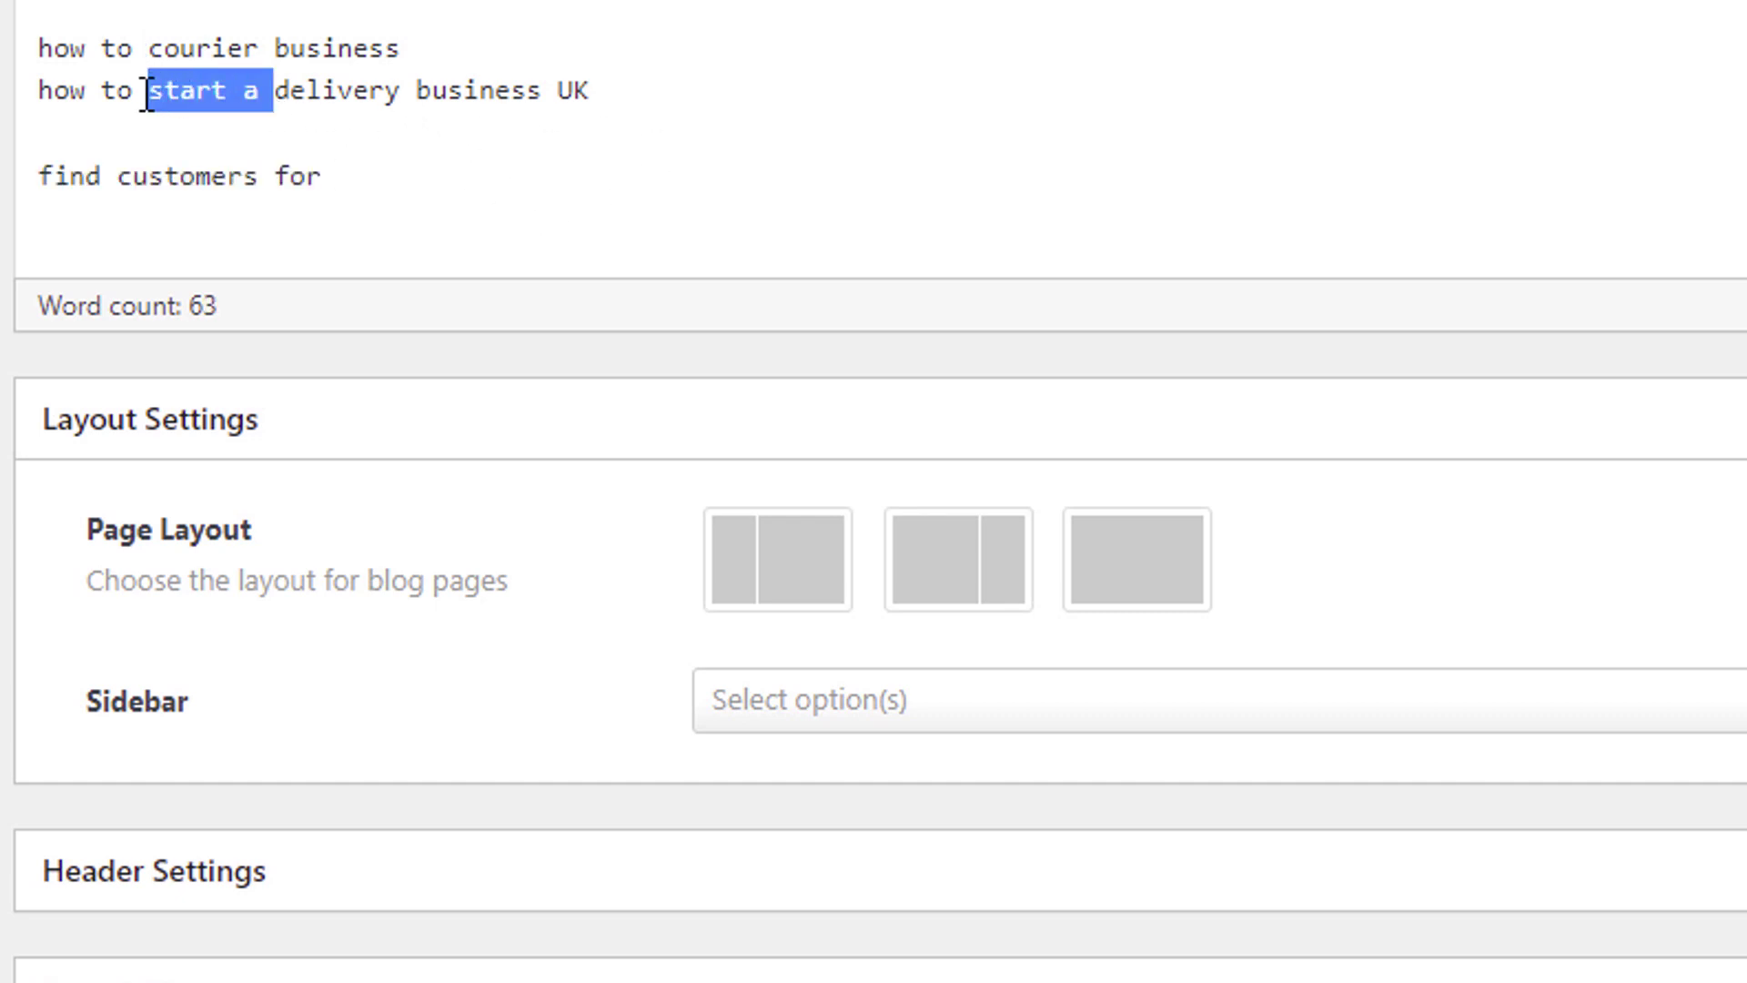
pyautogui.press('BackSpace')
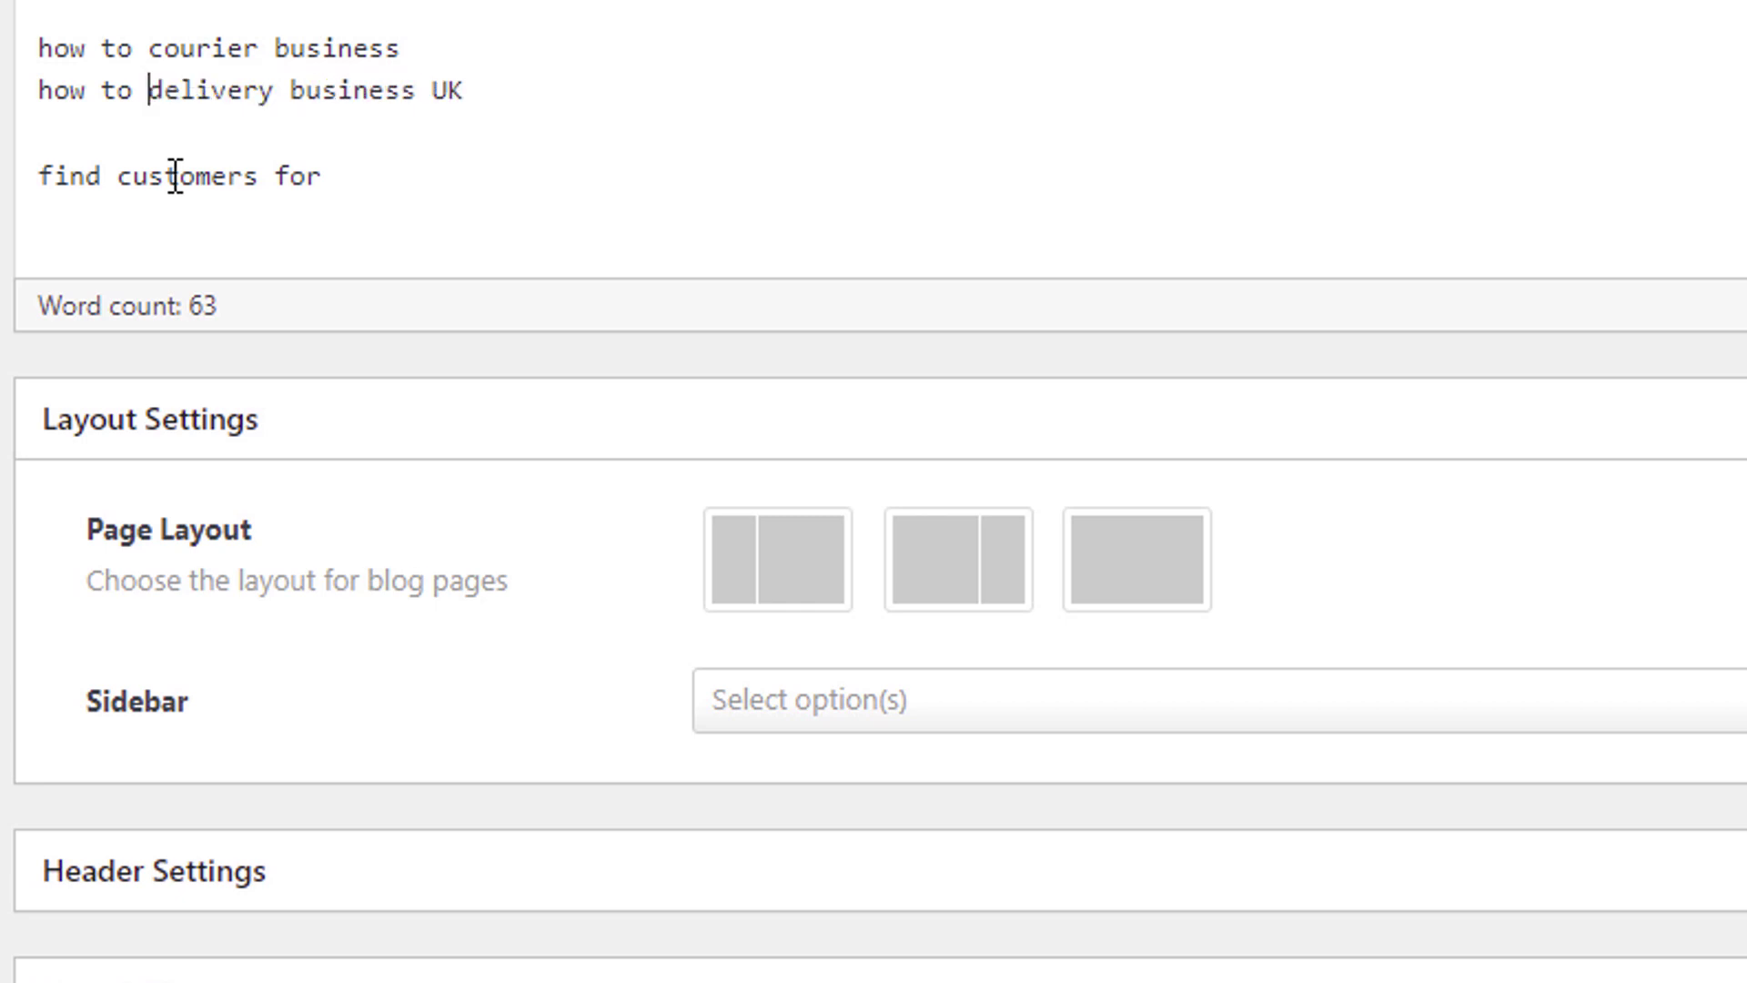
pyautogui.click(387, 196)
pyautogui.press('Return')
pyautogui.hotkey('ctrl', 'v')
# Move 'UK' onto its own line beneath 'start a'.
pyautogui.moveTo(433, 91); pyautogui.dragTo(569, 80)
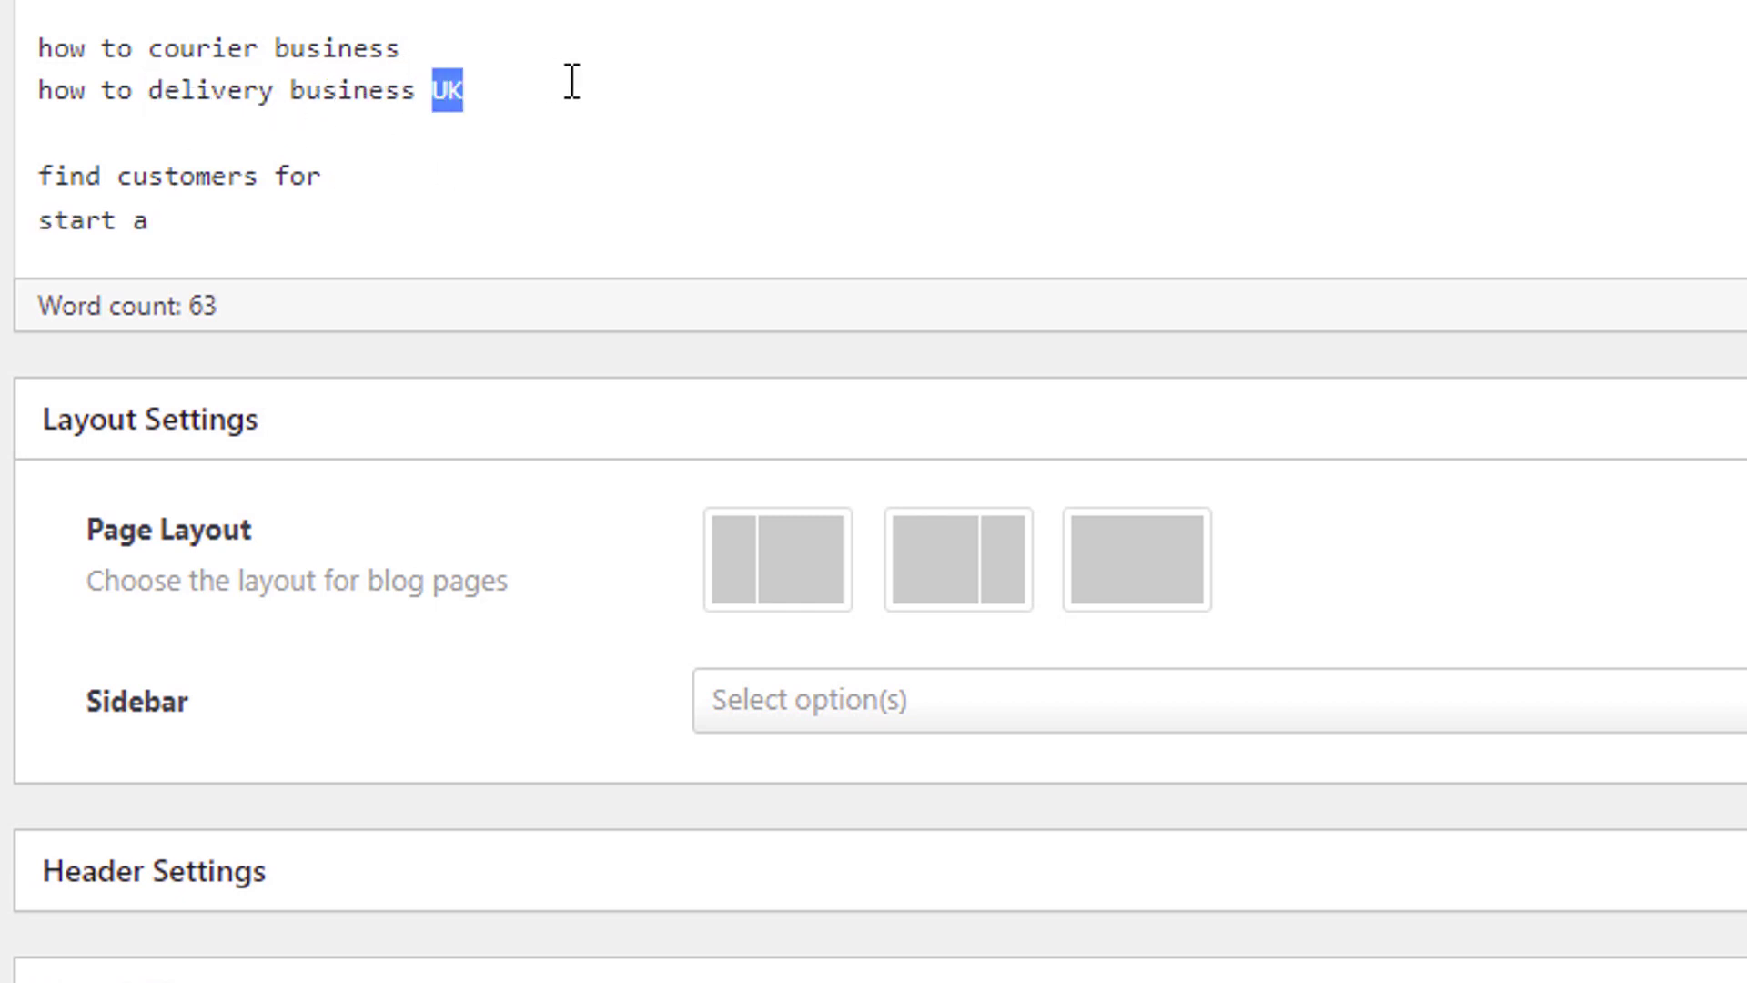
pyautogui.press('BackSpace')
pyautogui.click(297, 222)
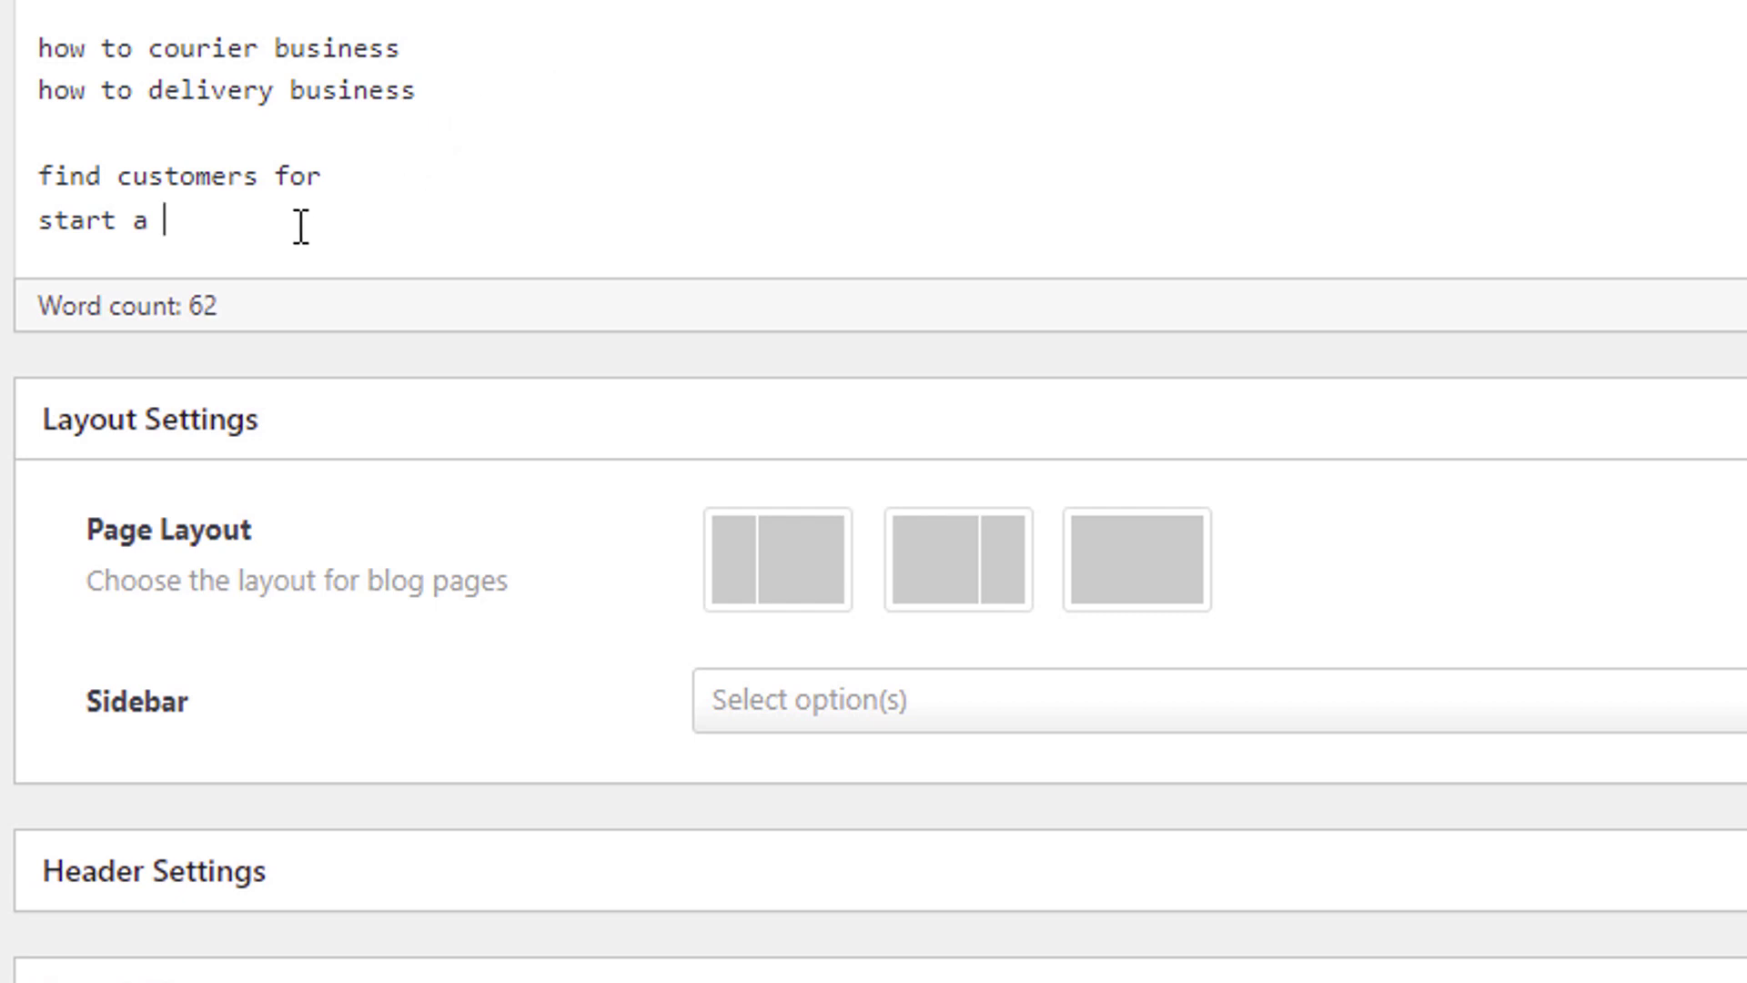
pyautogui.press('Return')
pyautogui.write('UK')
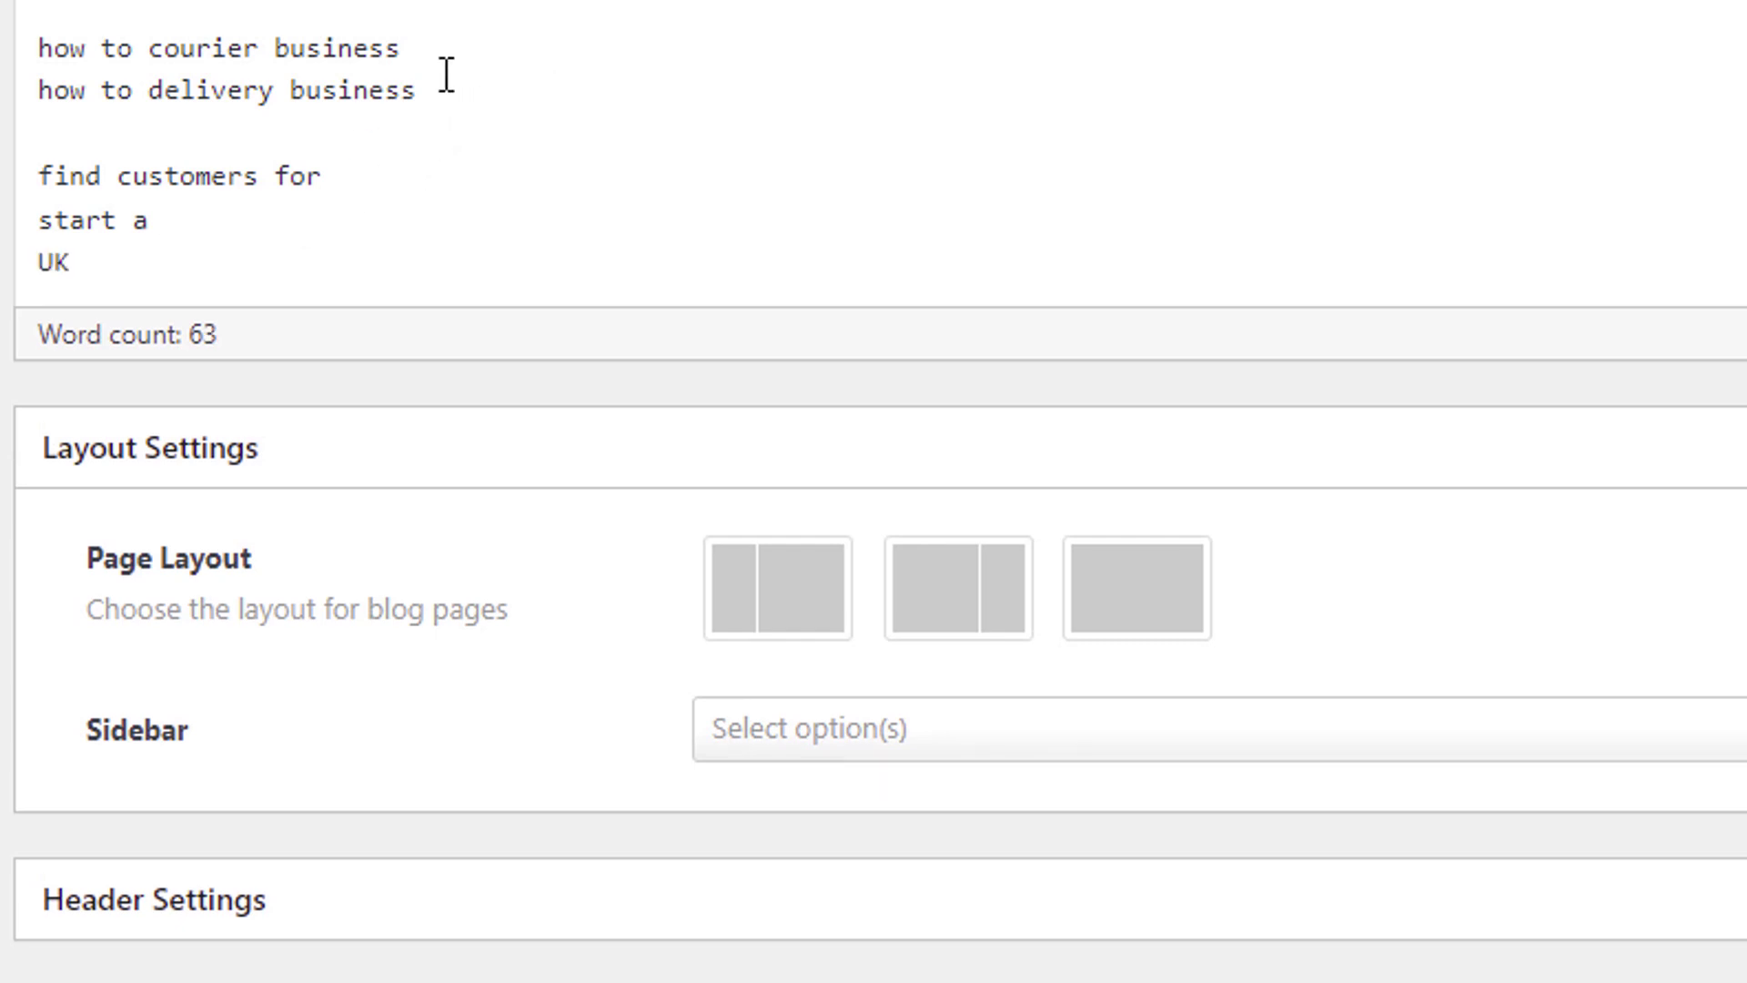
# Select and review the 'how to' lines and the words 'courier' and 'delivery'.
pyautogui.moveTo(446, 73); pyautogui.dragTo(20, 36)
pyautogui.click(477, 64)
pyautogui.tripleClick(256, 48)
pyautogui.doubleClick(216, 48)
pyautogui.click(234, 91)
pyautogui.doubleClick(233, 91)
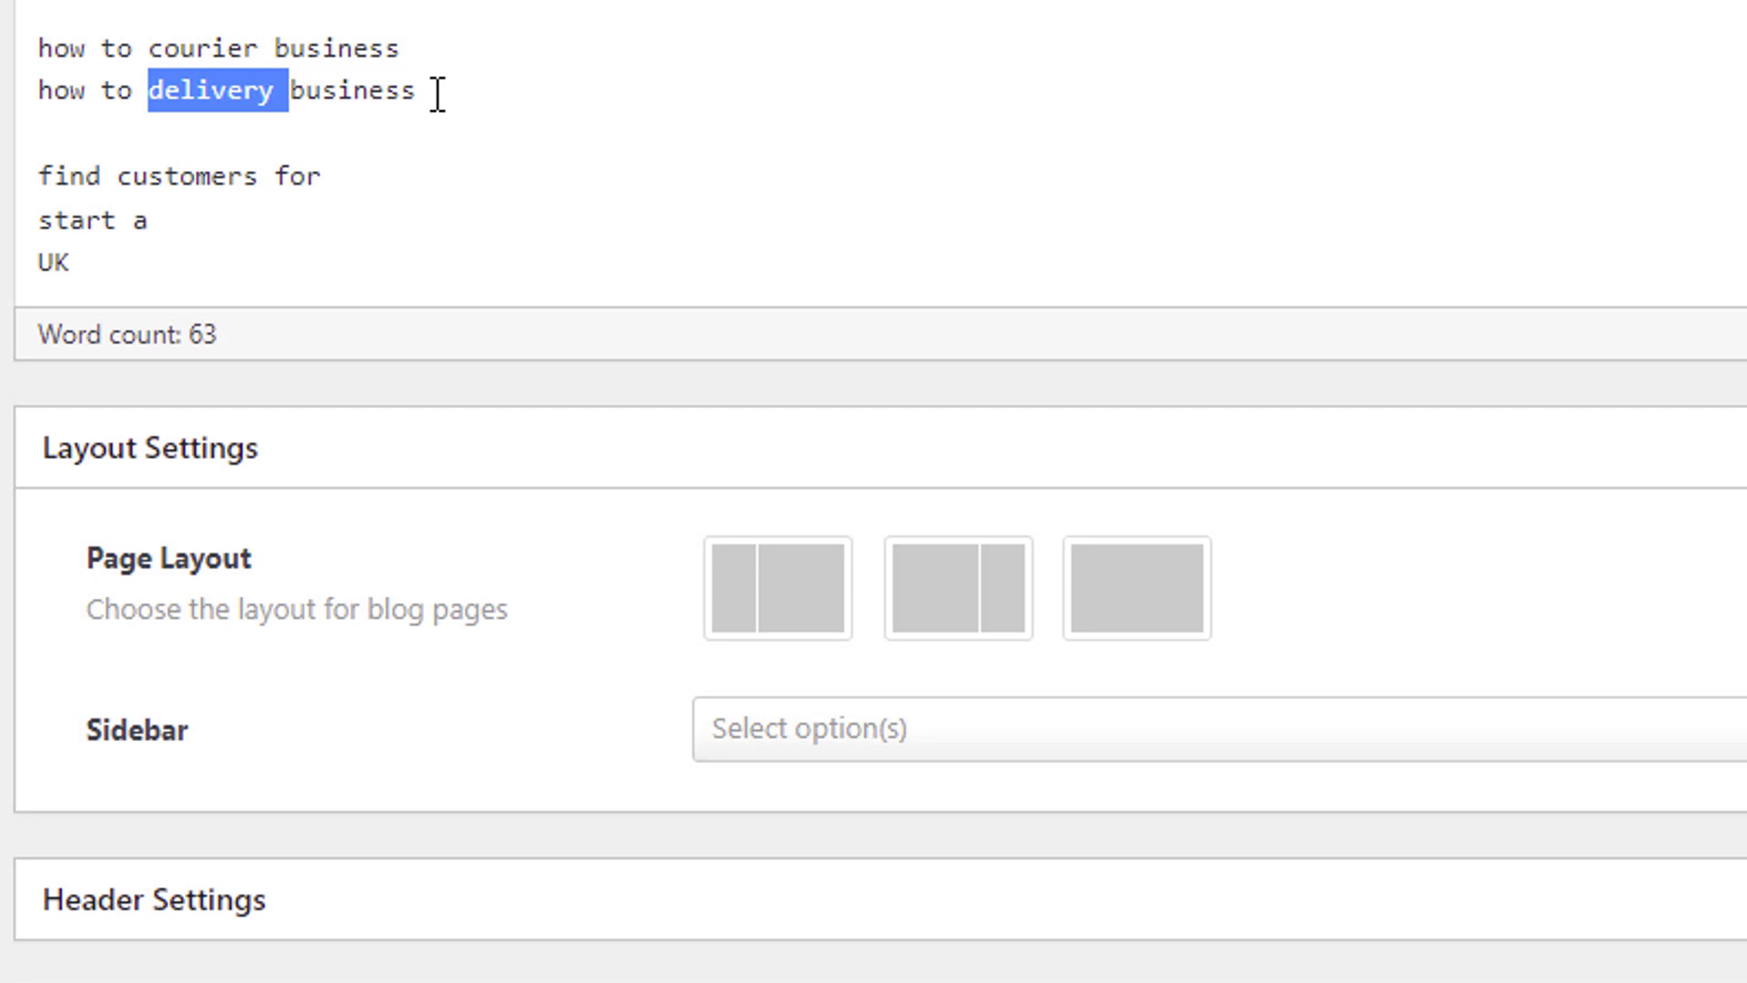
pyautogui.click(433, 87)
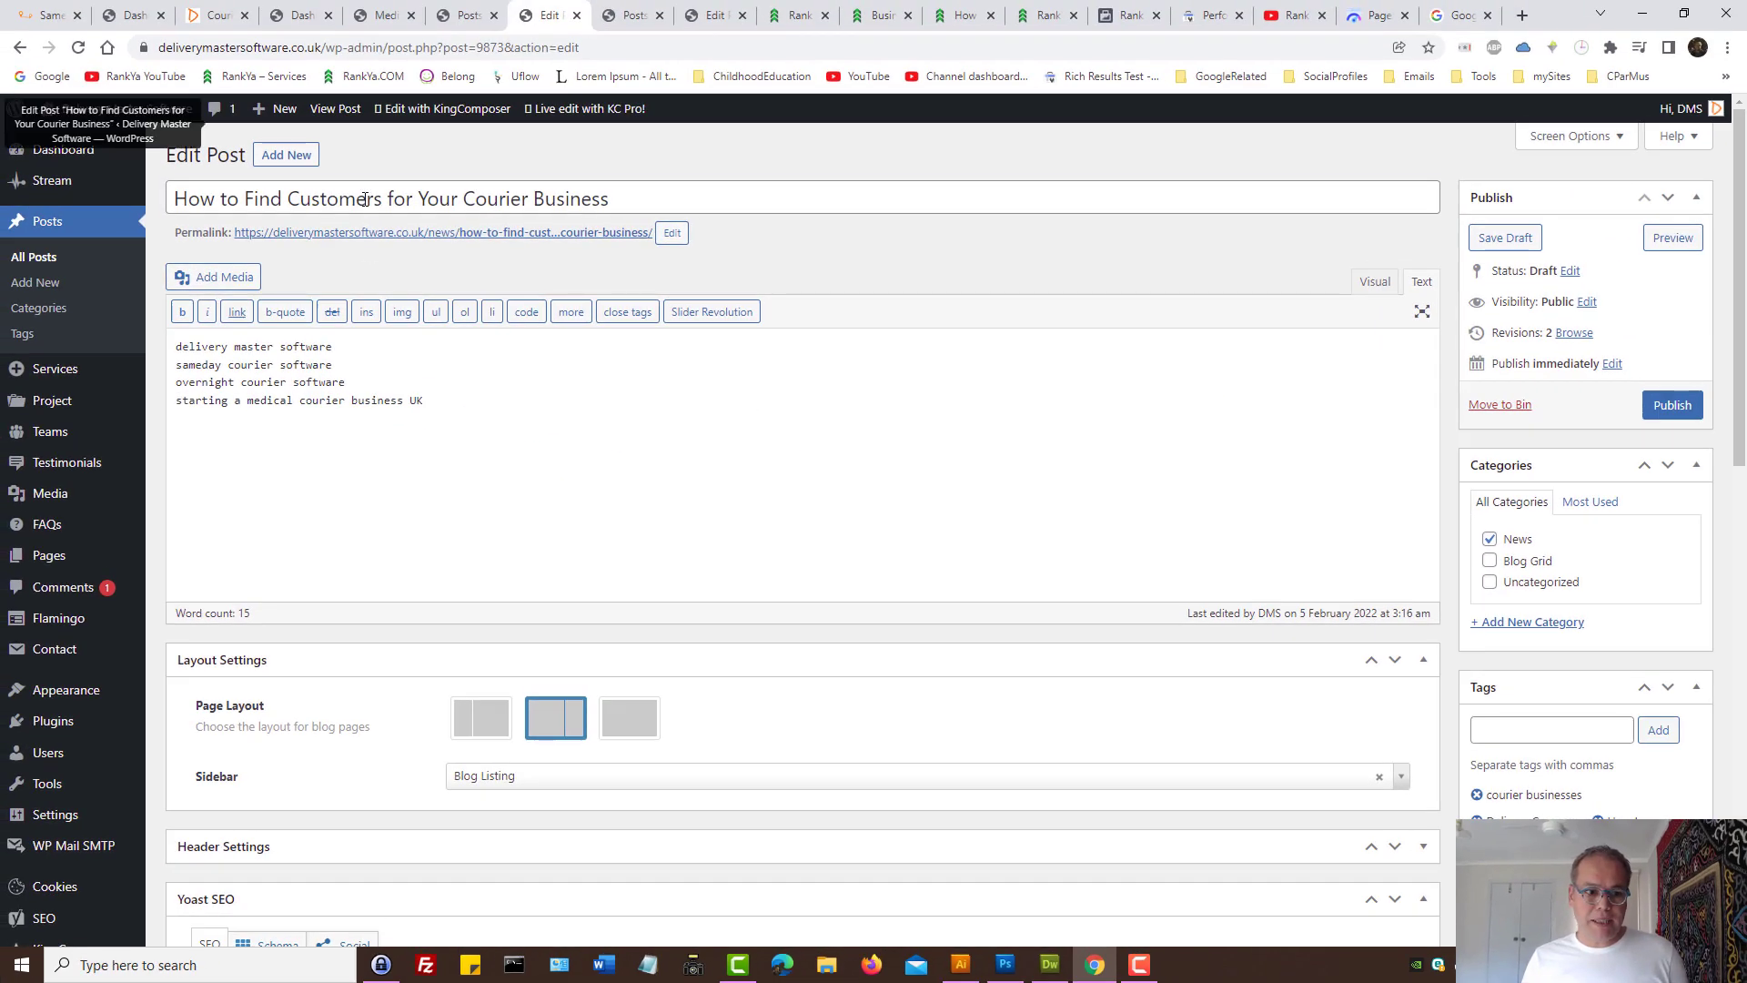
# Select the post title, briefly check Illustrator, then switch to the Delivery Master homepage.
pyautogui.tripleClick(369, 200)
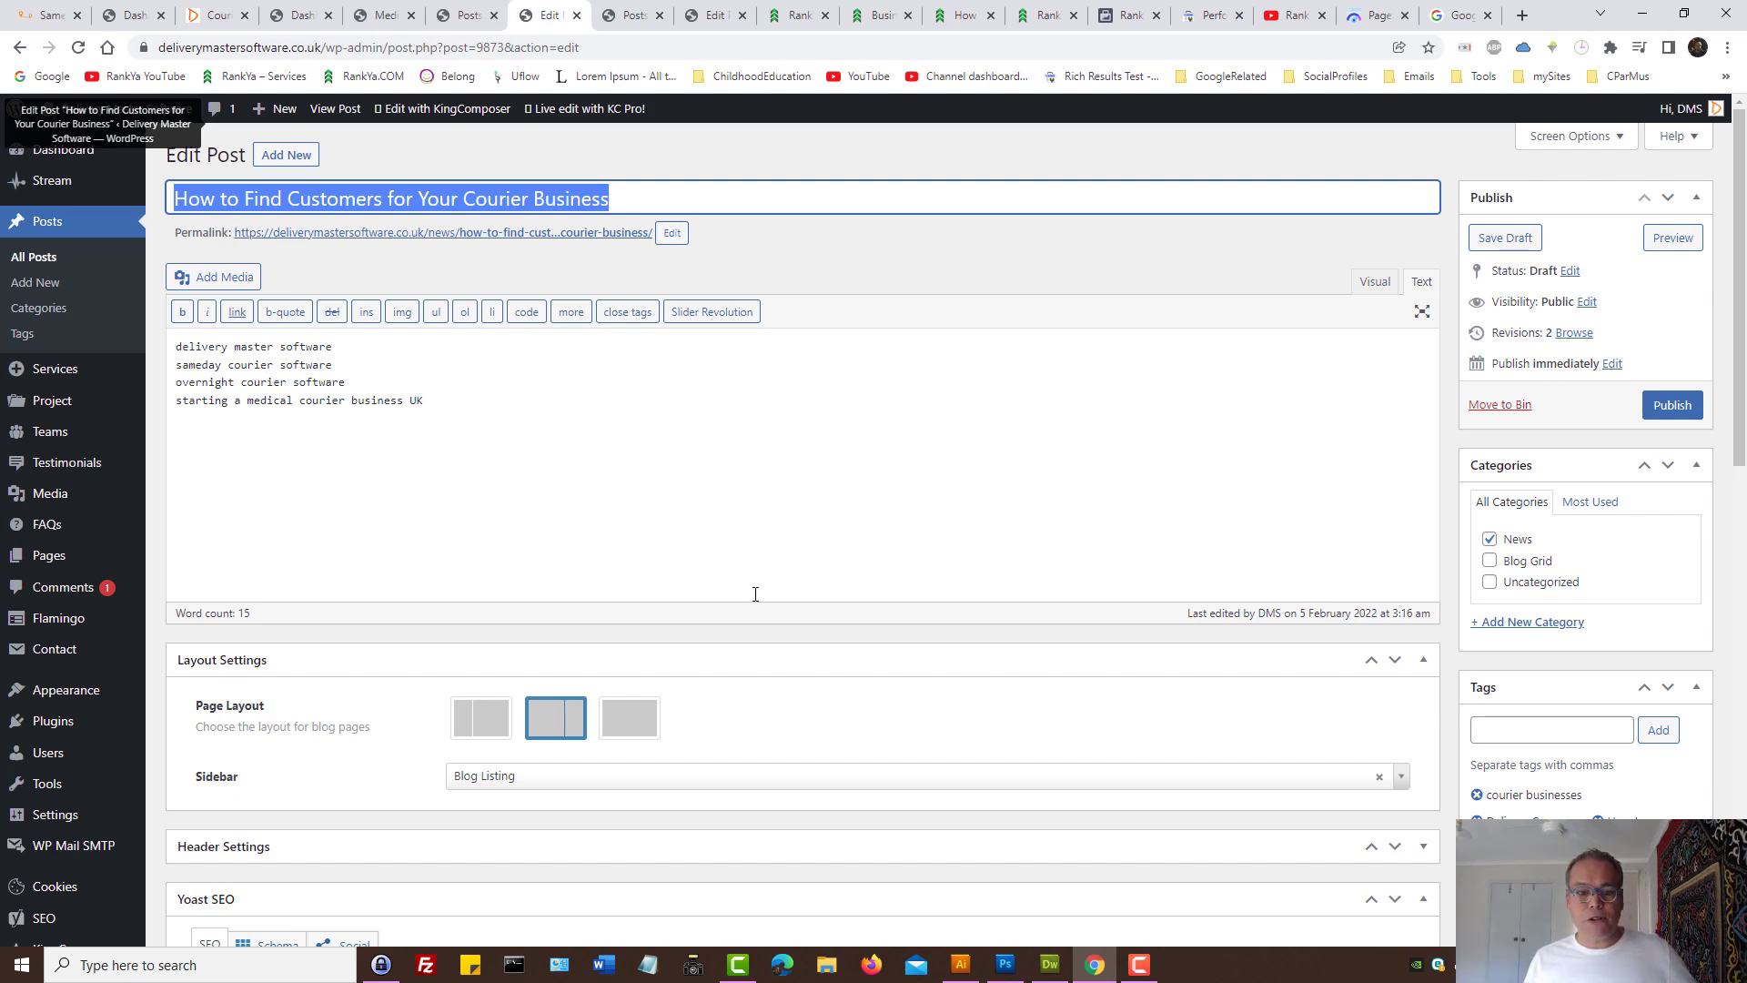
pyautogui.click(963, 962)
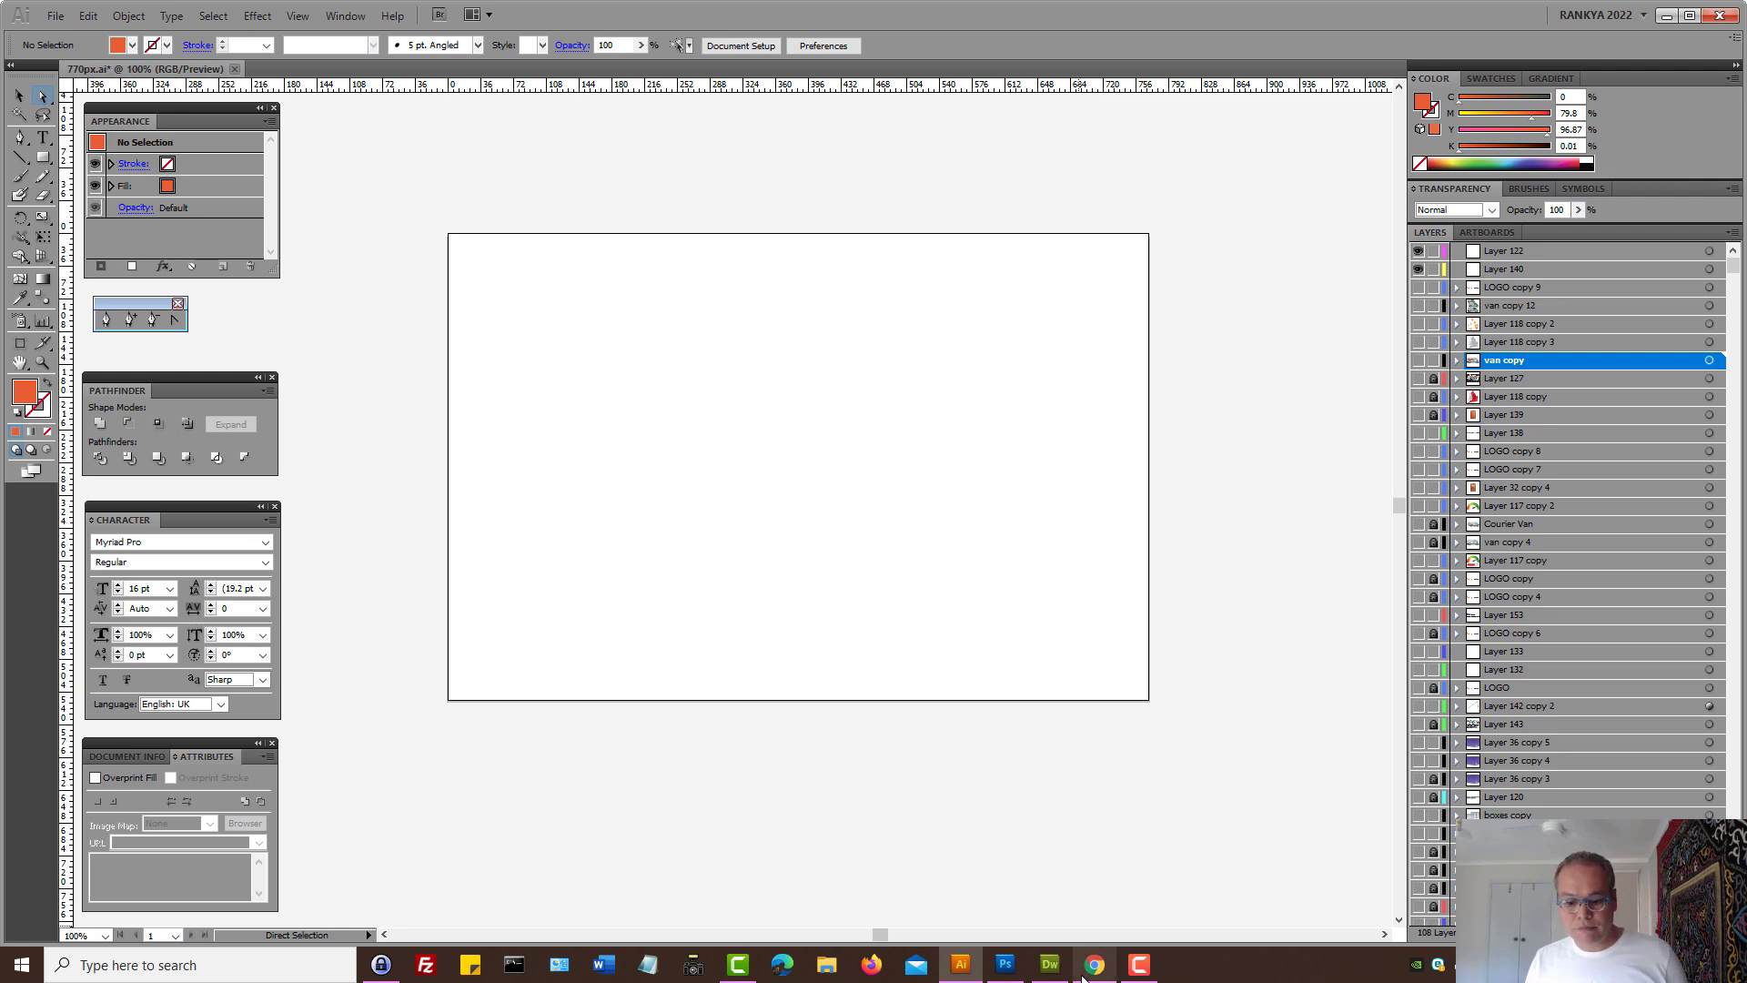
pyautogui.hotkey('alt', 'Tab')
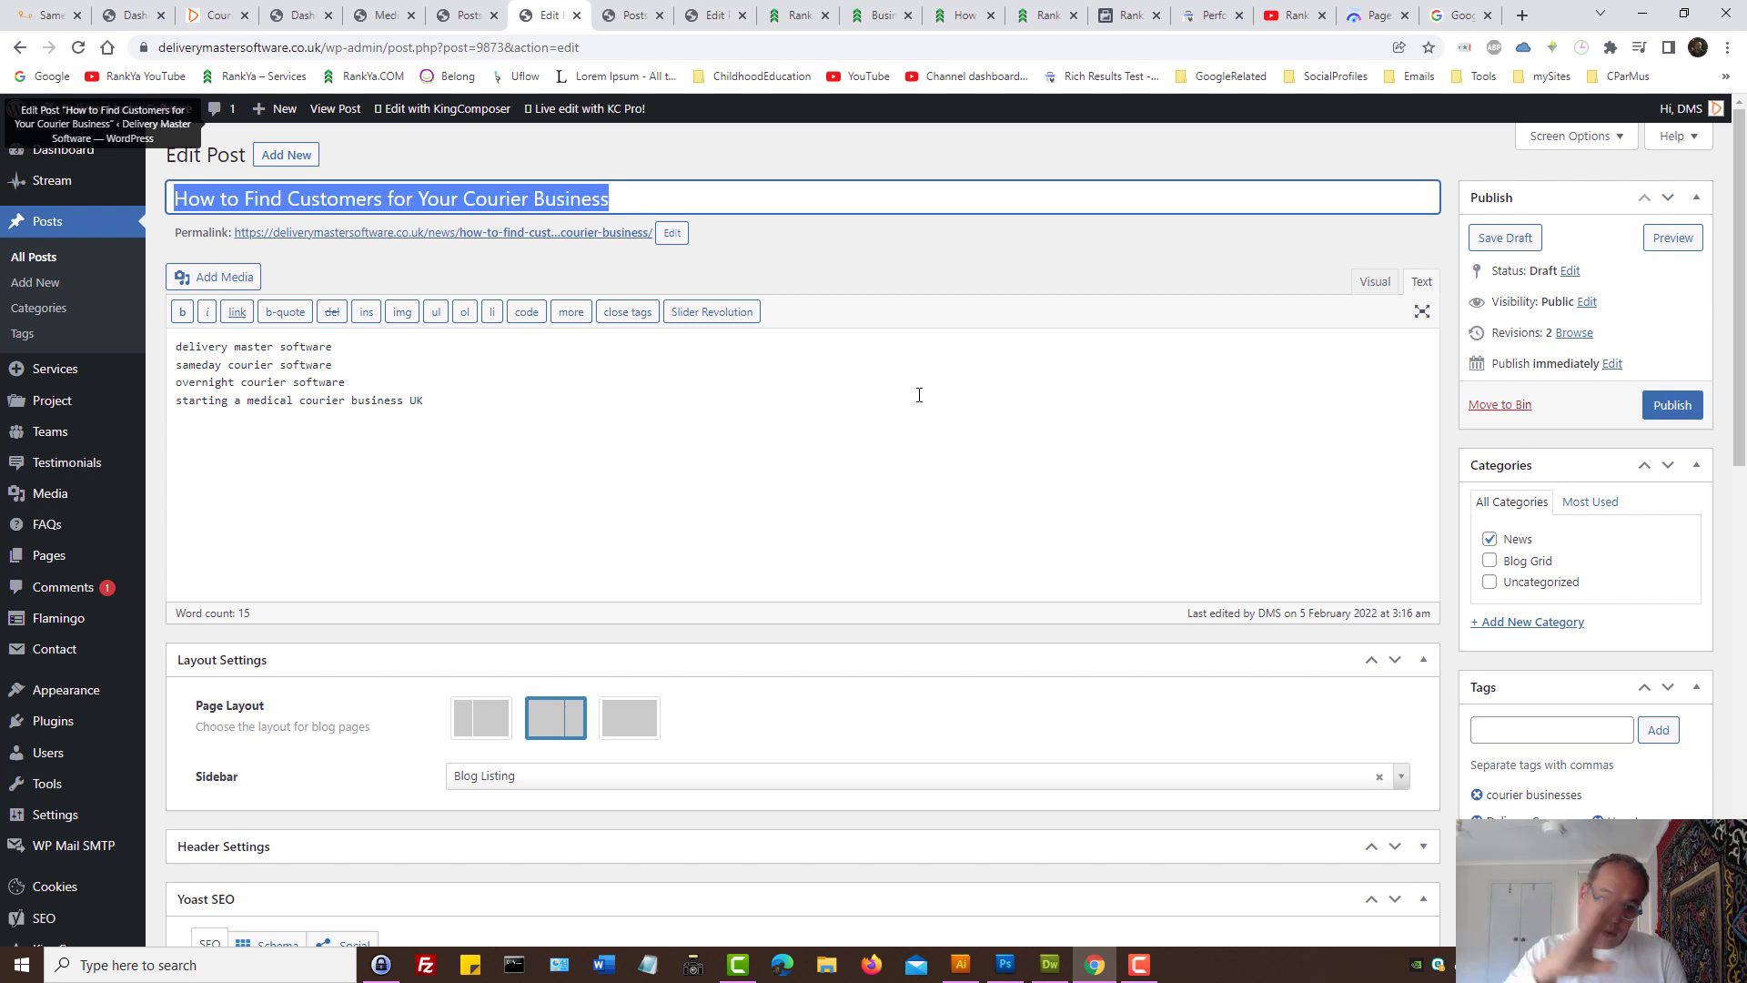
pyautogui.click(218, 14)
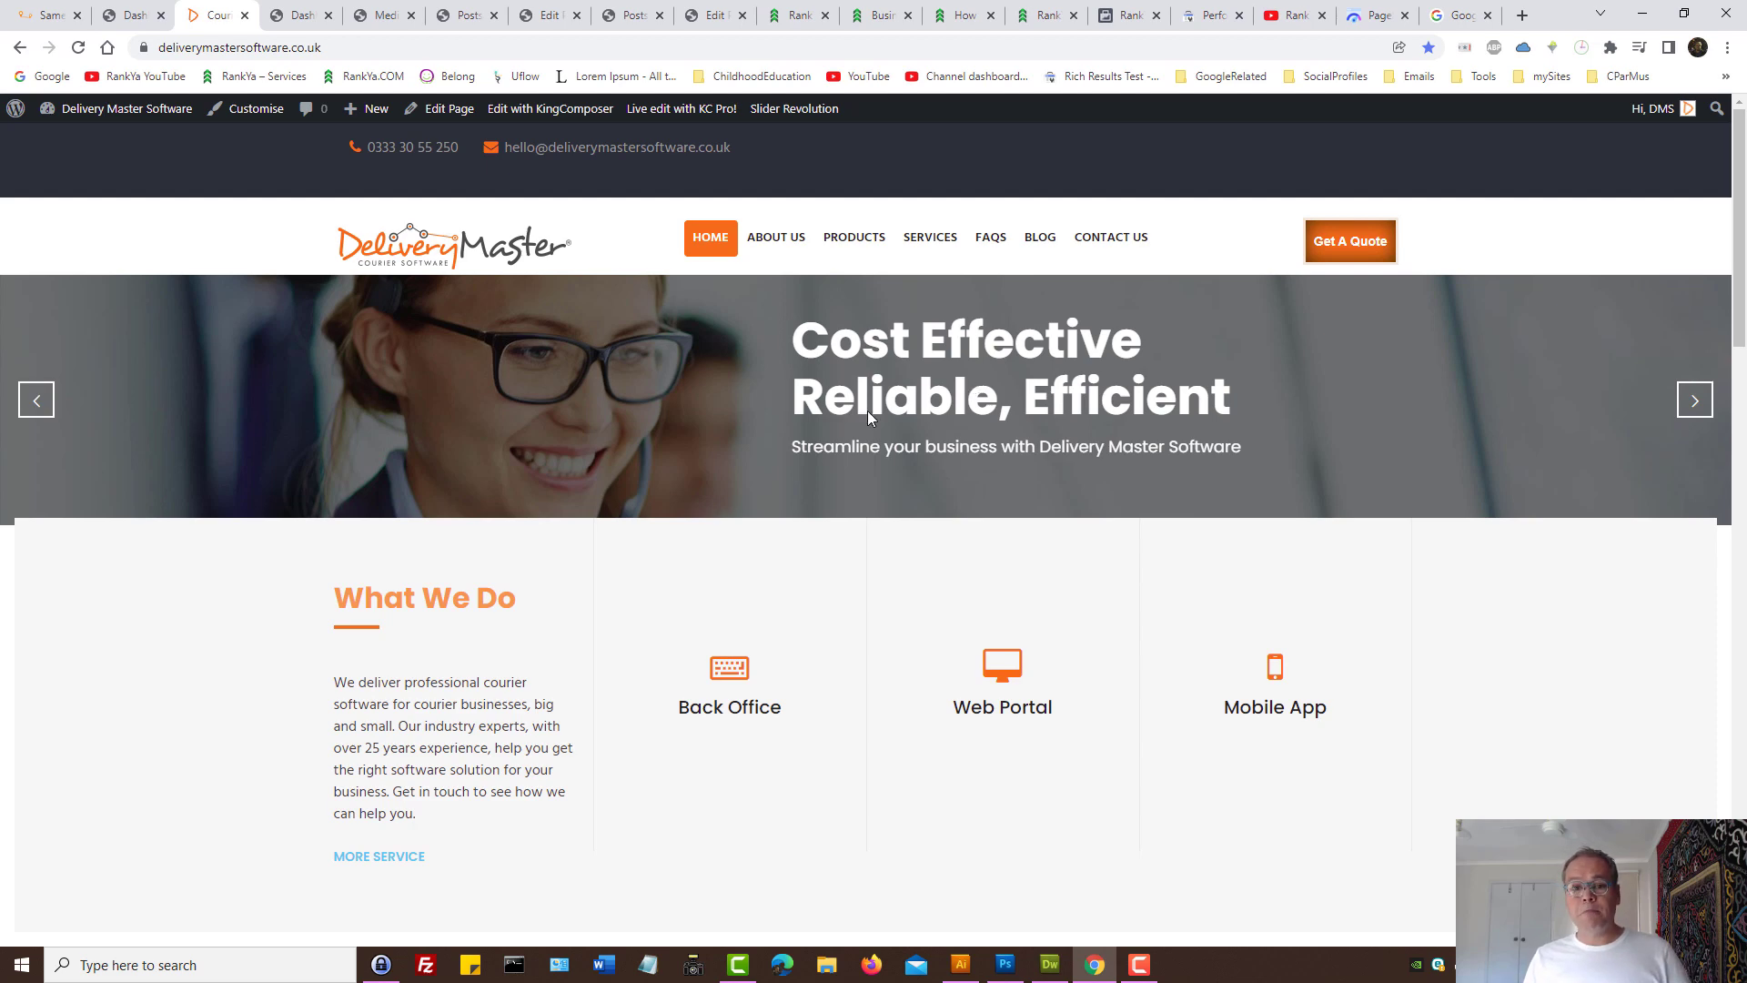
# Review the RankYa, Search Console, post editor and Delivery Master tabs, ending on rankya.com's PageSpeed report.
pyautogui.click(797, 15)
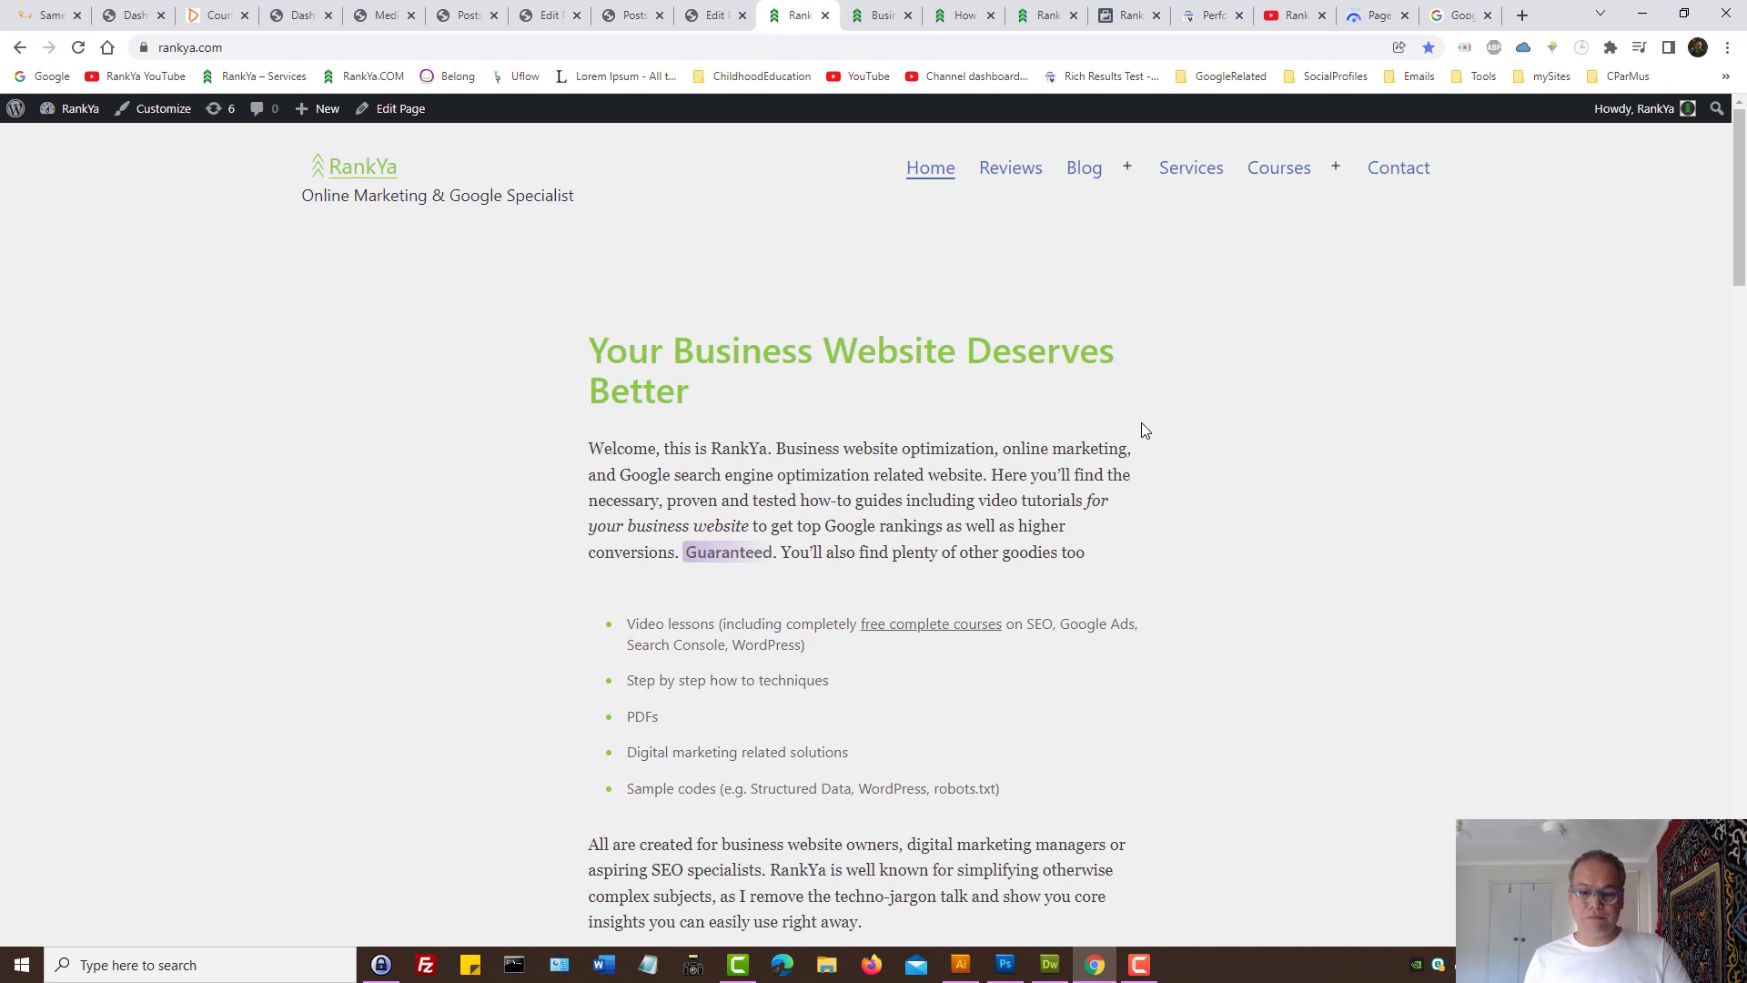
pyautogui.click(1214, 14)
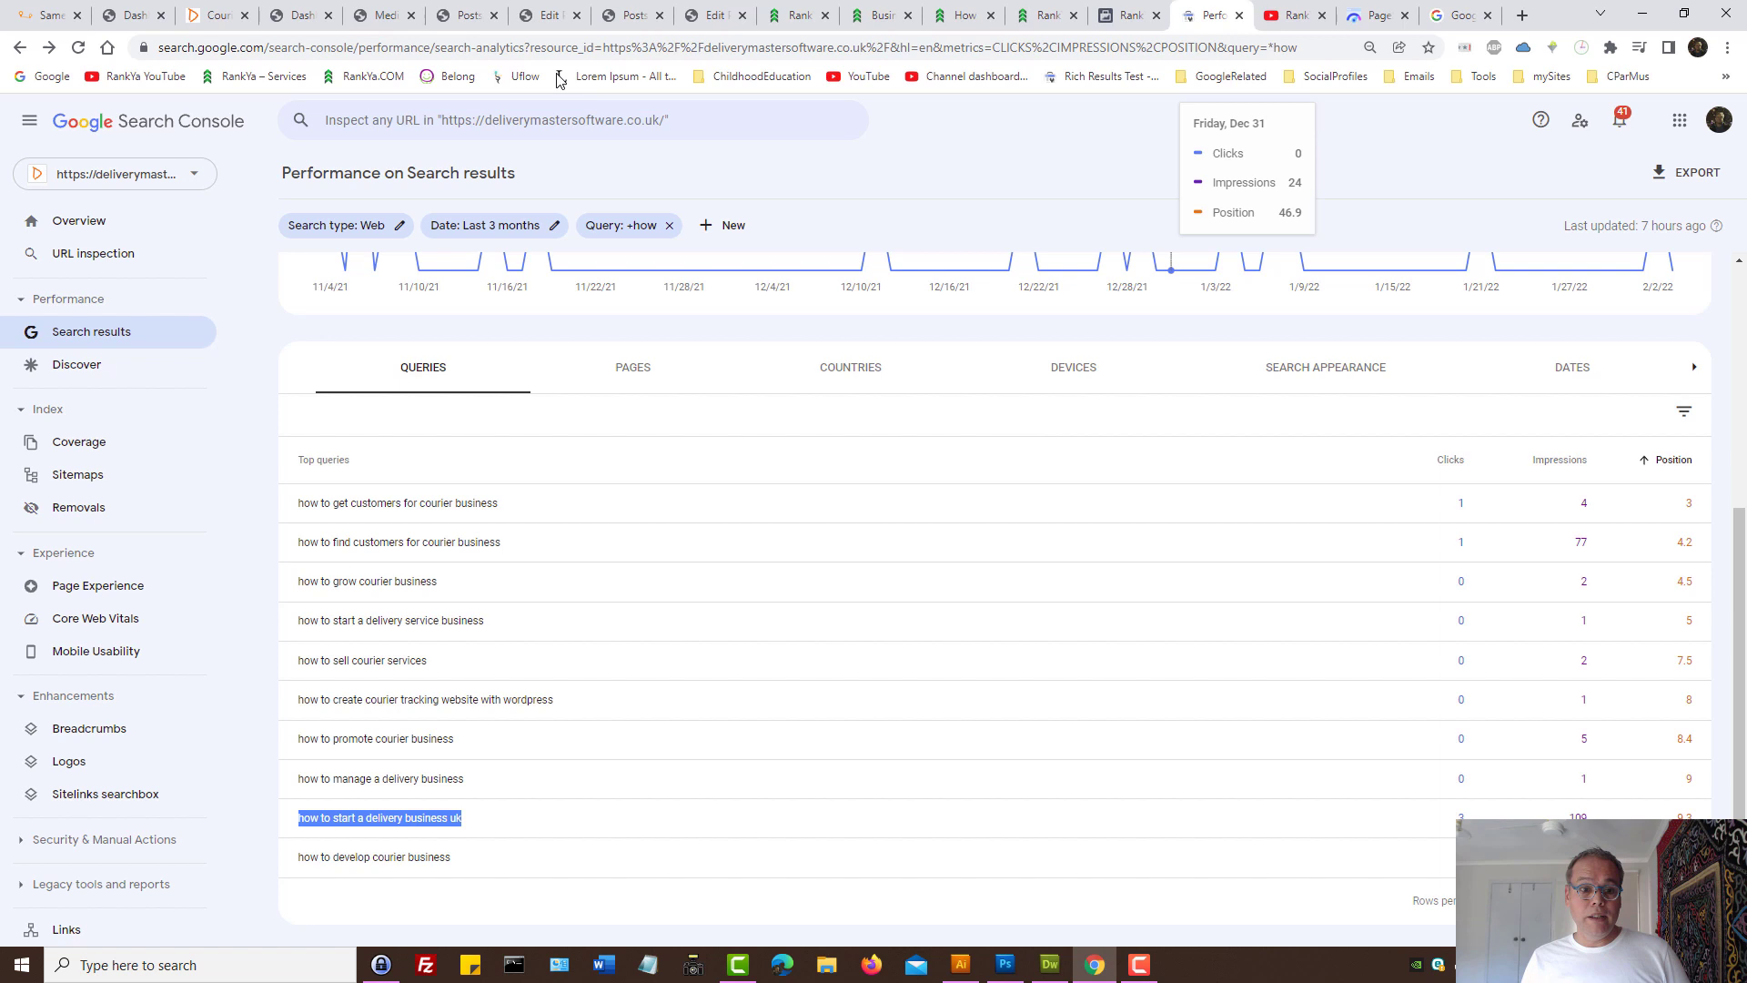
pyautogui.click(550, 15)
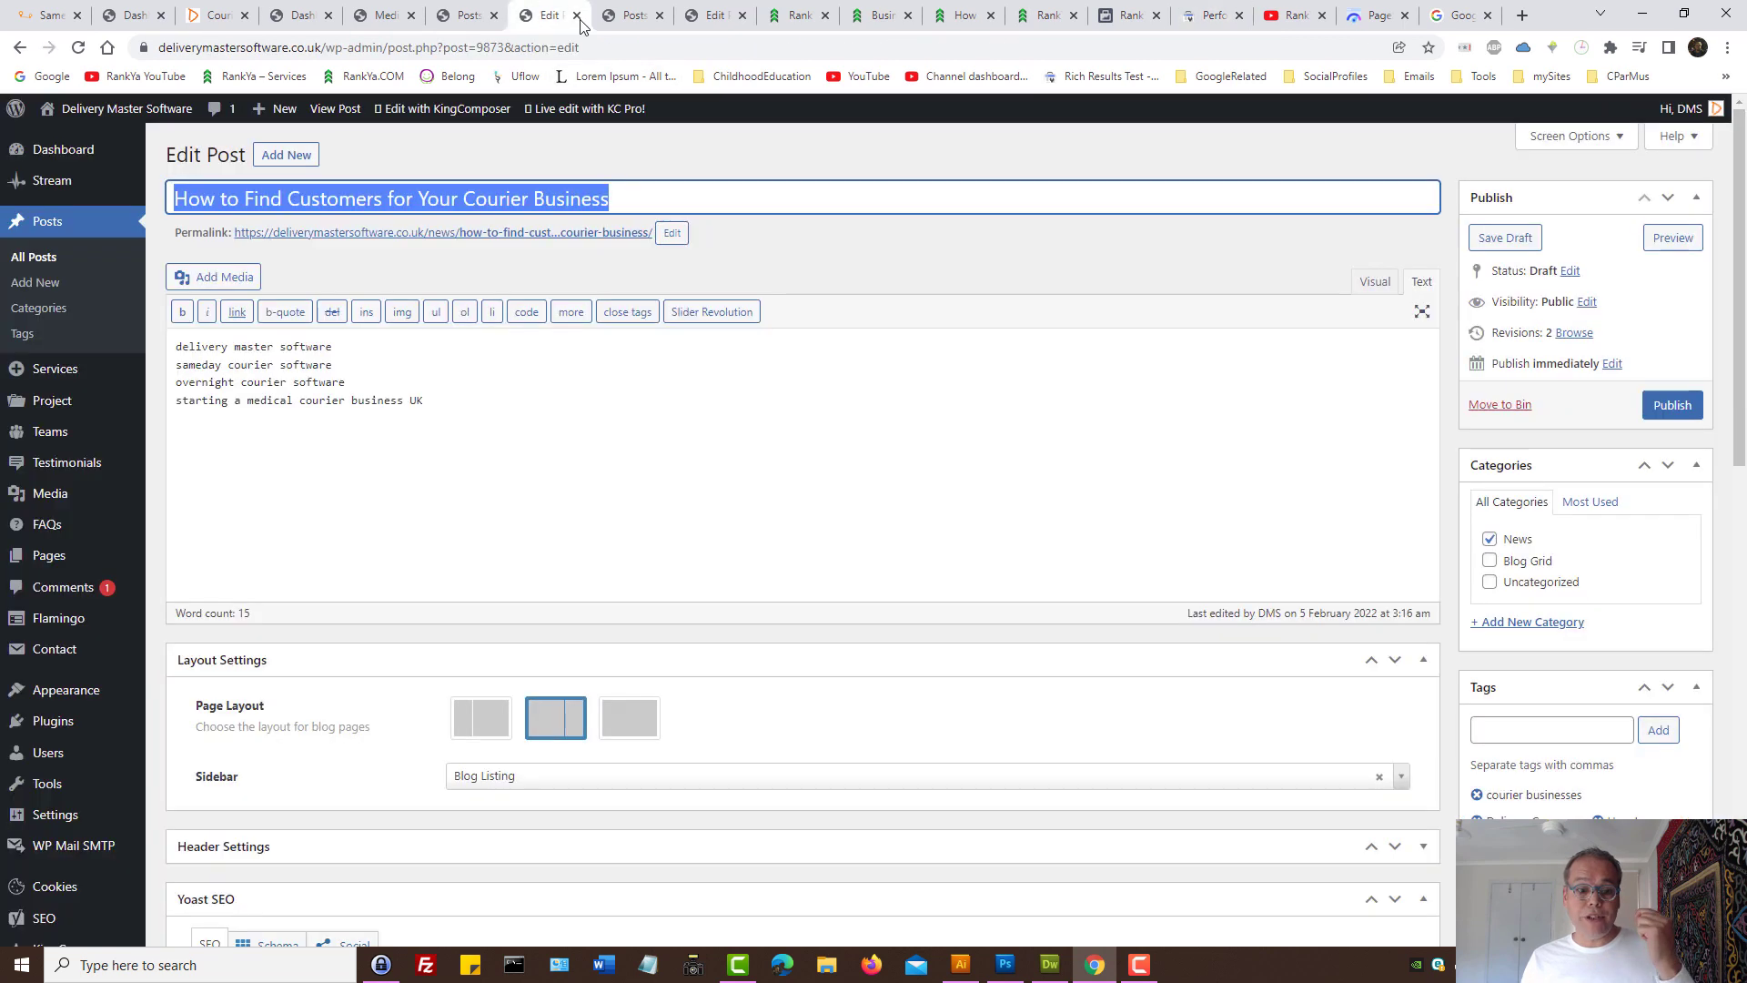
pyautogui.click(707, 418)
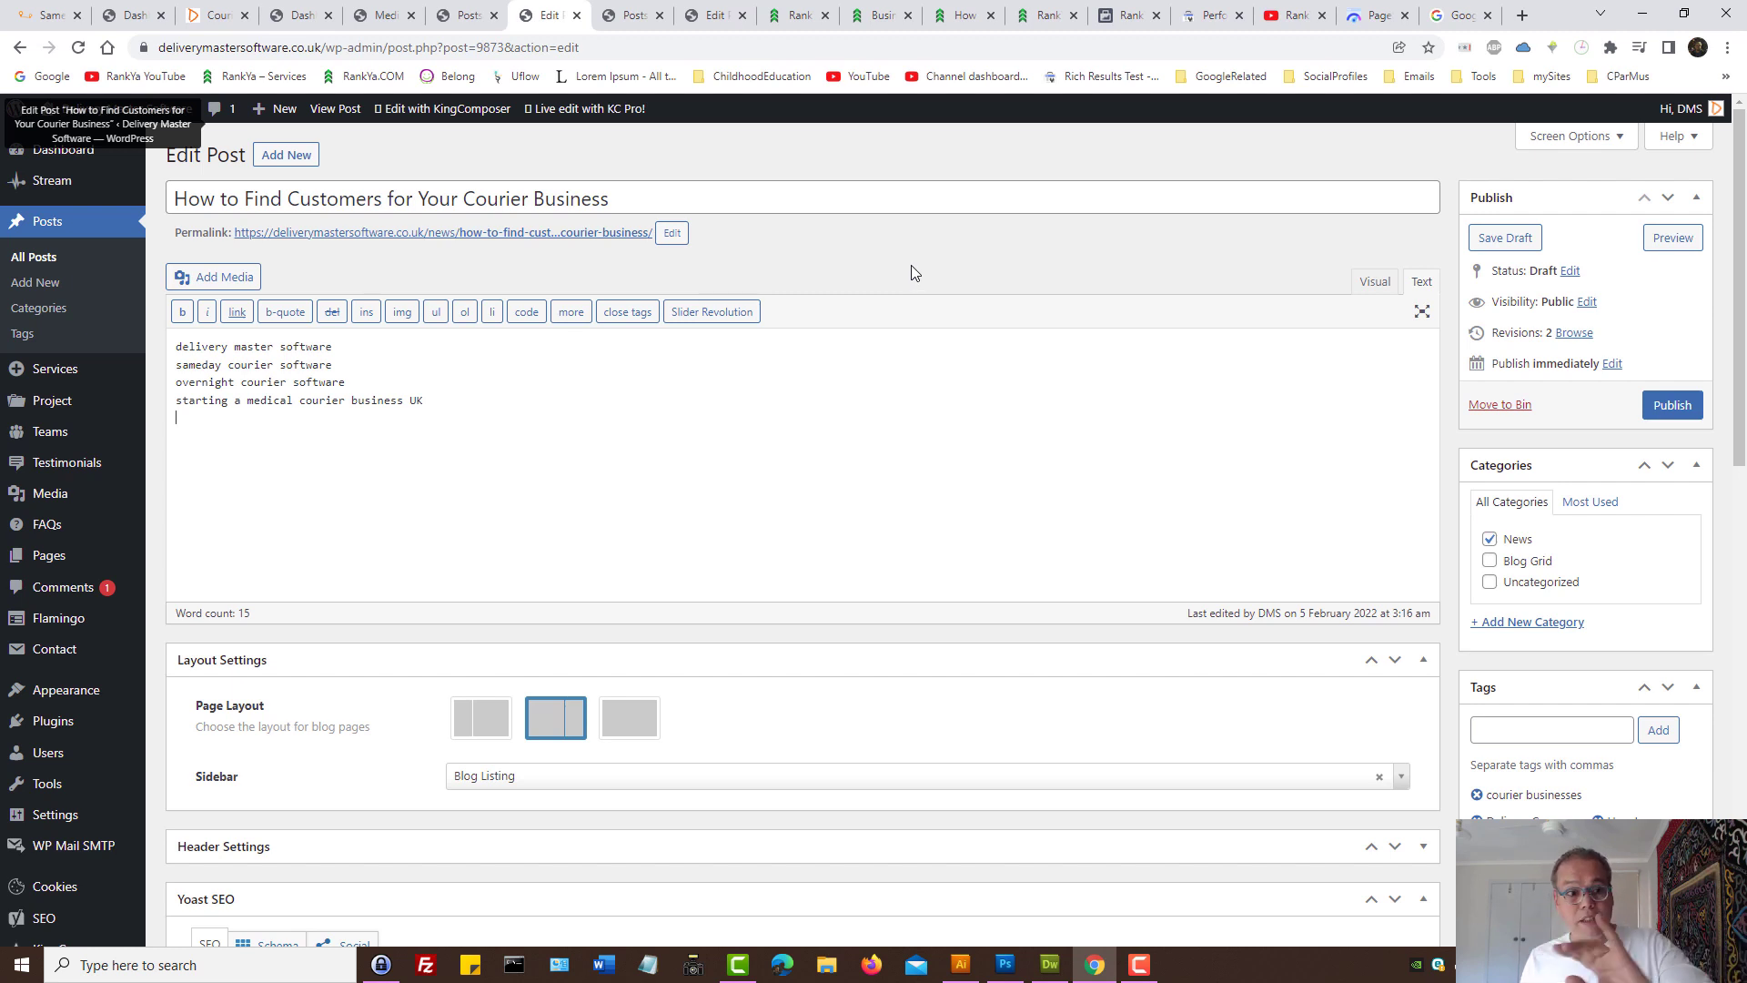
pyautogui.click(201, 19)
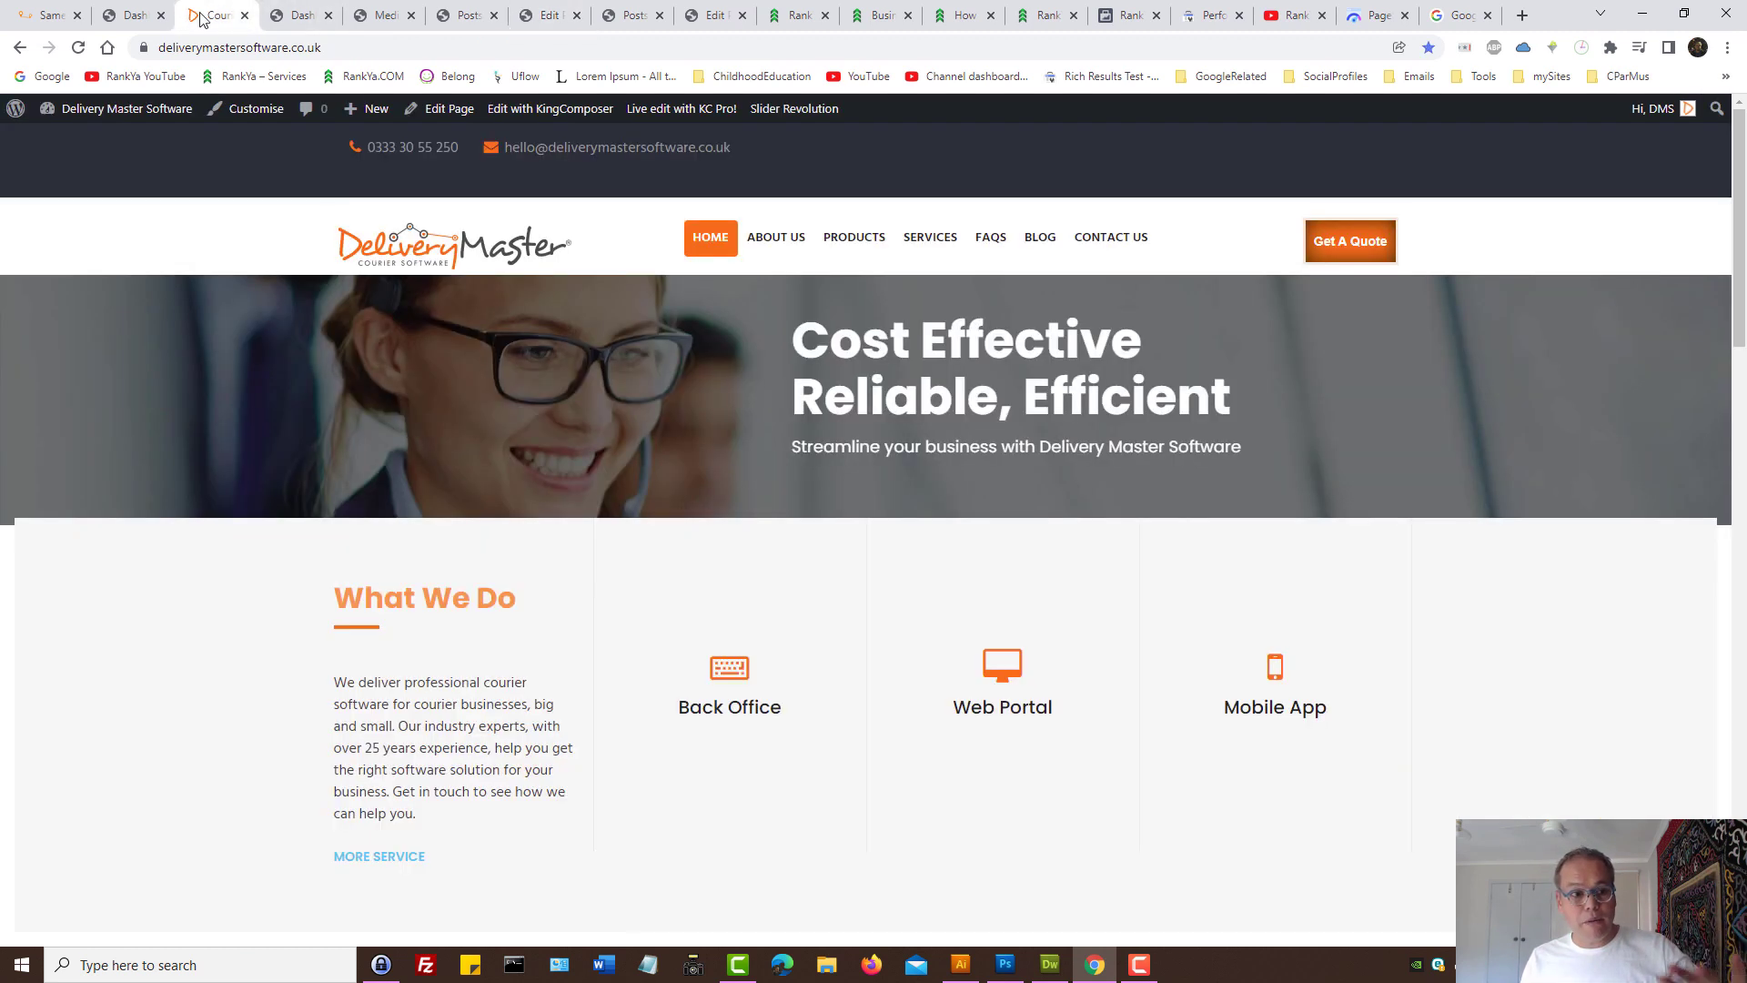
pyautogui.click(550, 15)
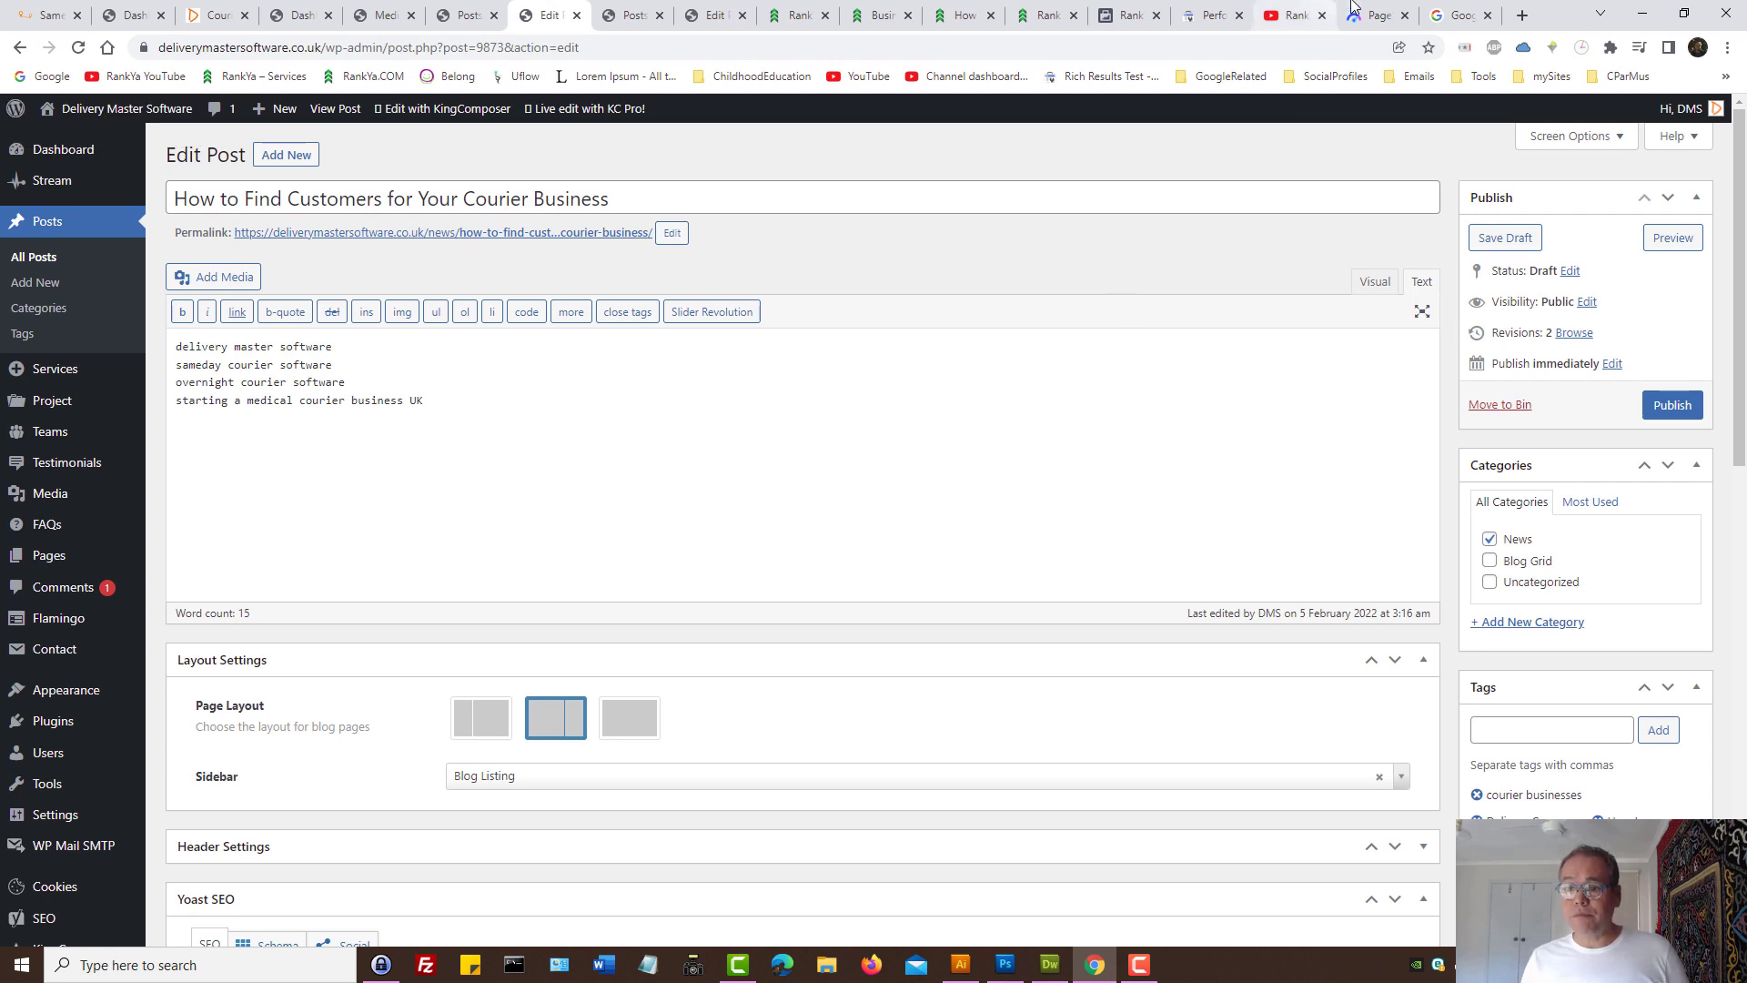
pyautogui.click(1376, 16)
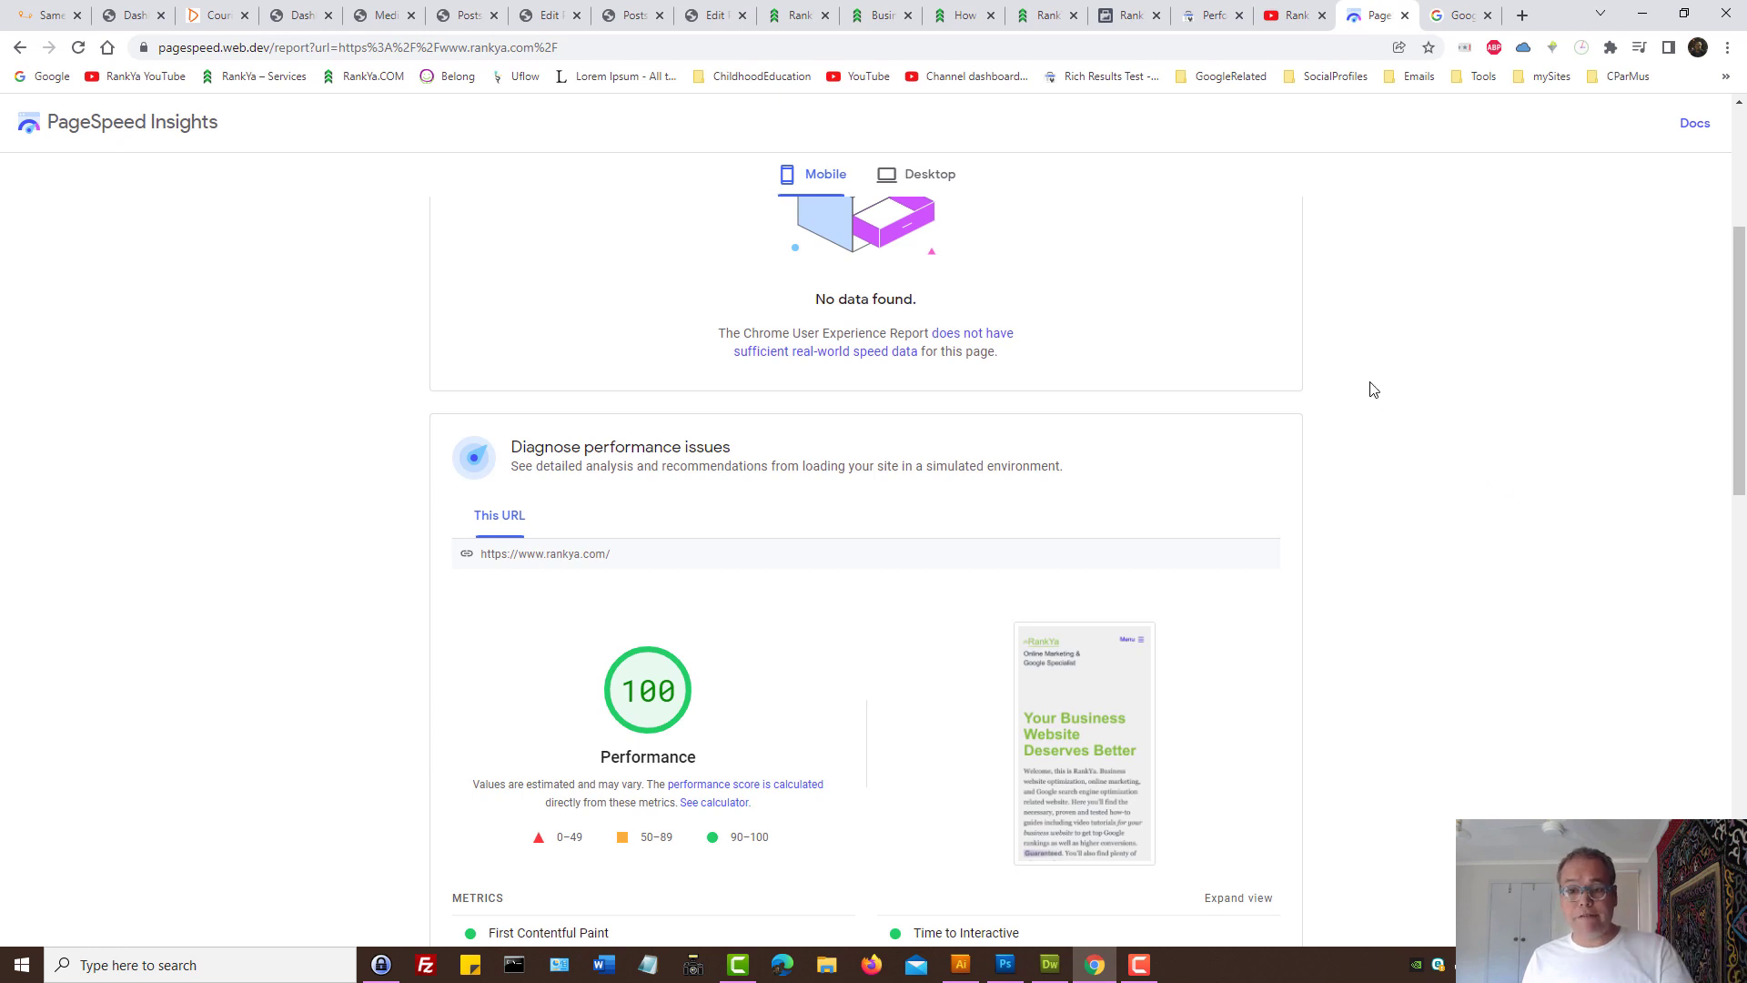
# Return to the rankya.com homepage headed 'Your Business Website Deserves Better'.
pyautogui.click(1022, 11)
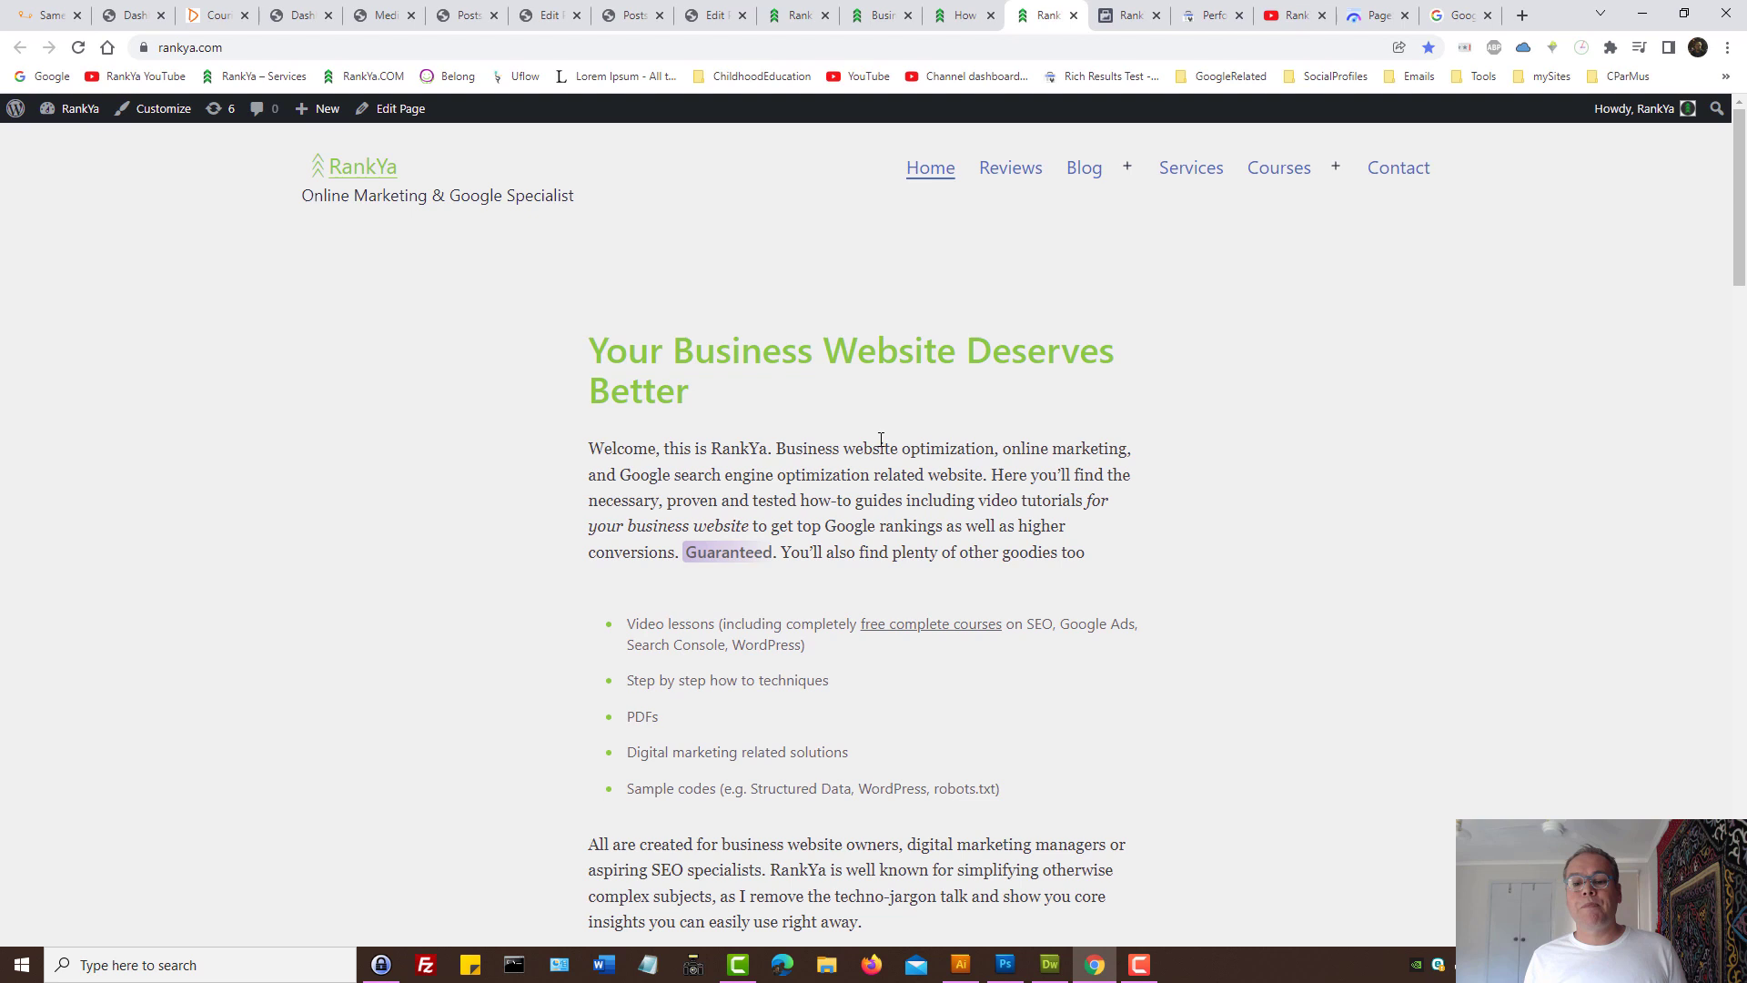
# Glance at the RankYa YouTube channel, then go back to the courier site's '+how' query report.
pyautogui.moveTo(1251, 162)
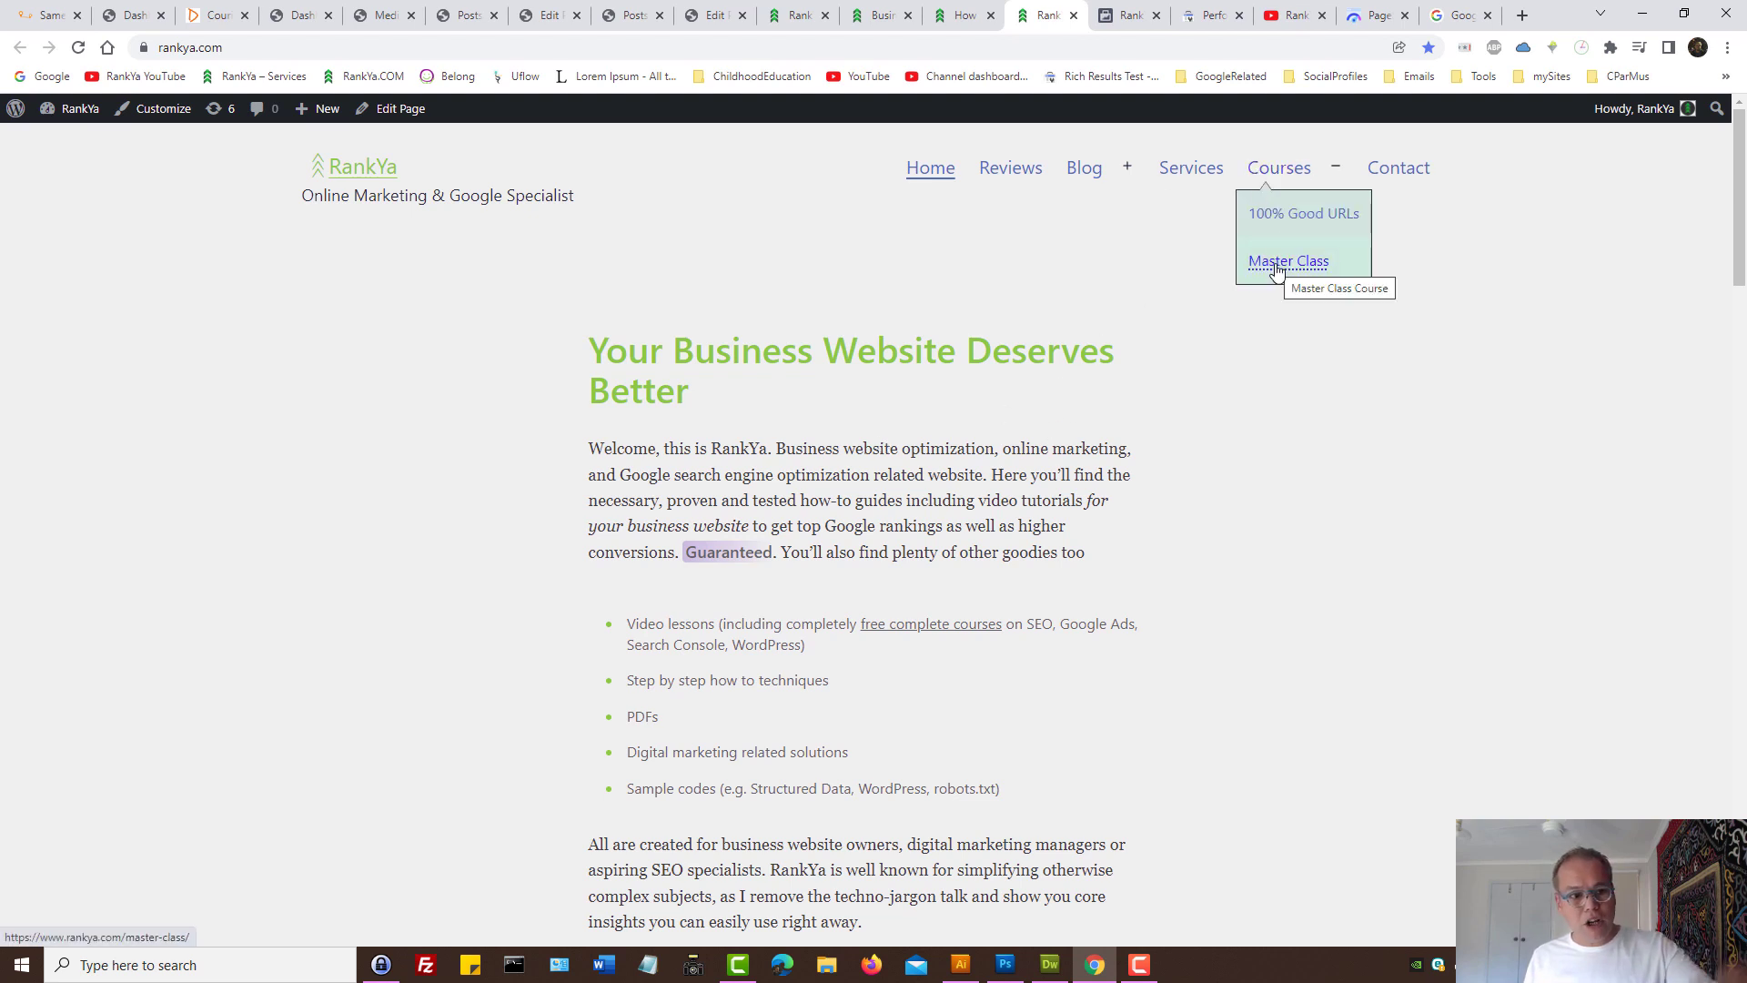
pyautogui.click(1292, 15)
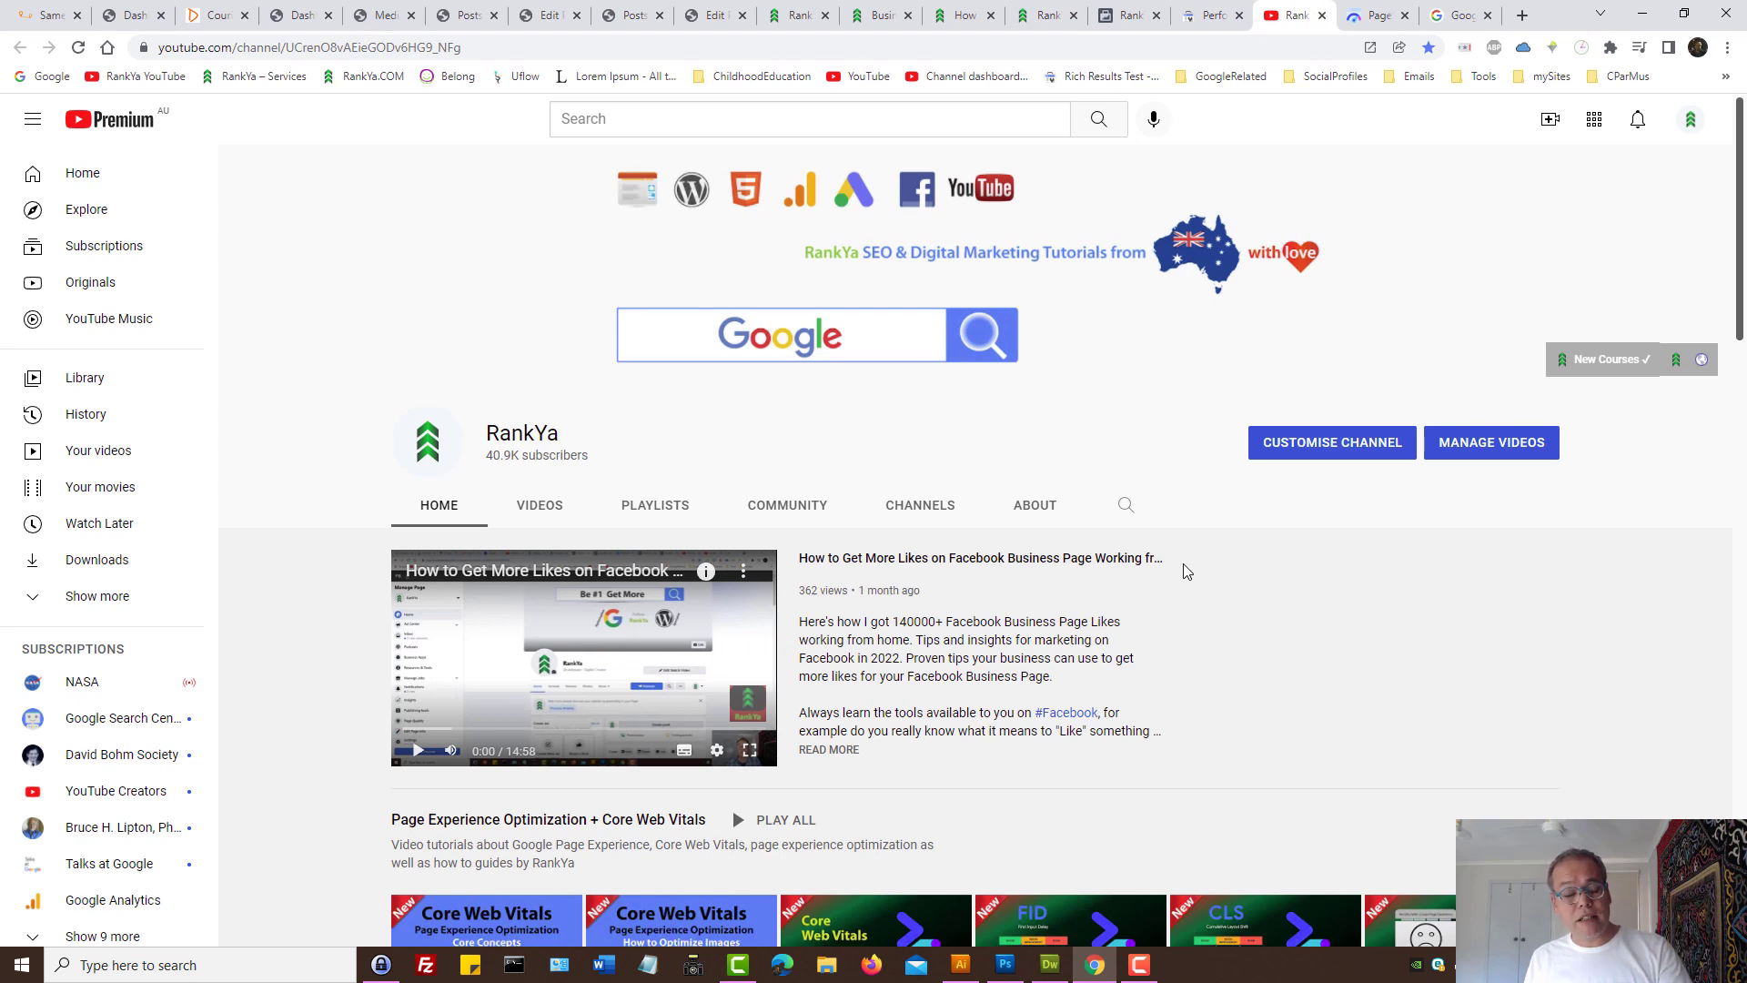
pyautogui.click(1205, 13)
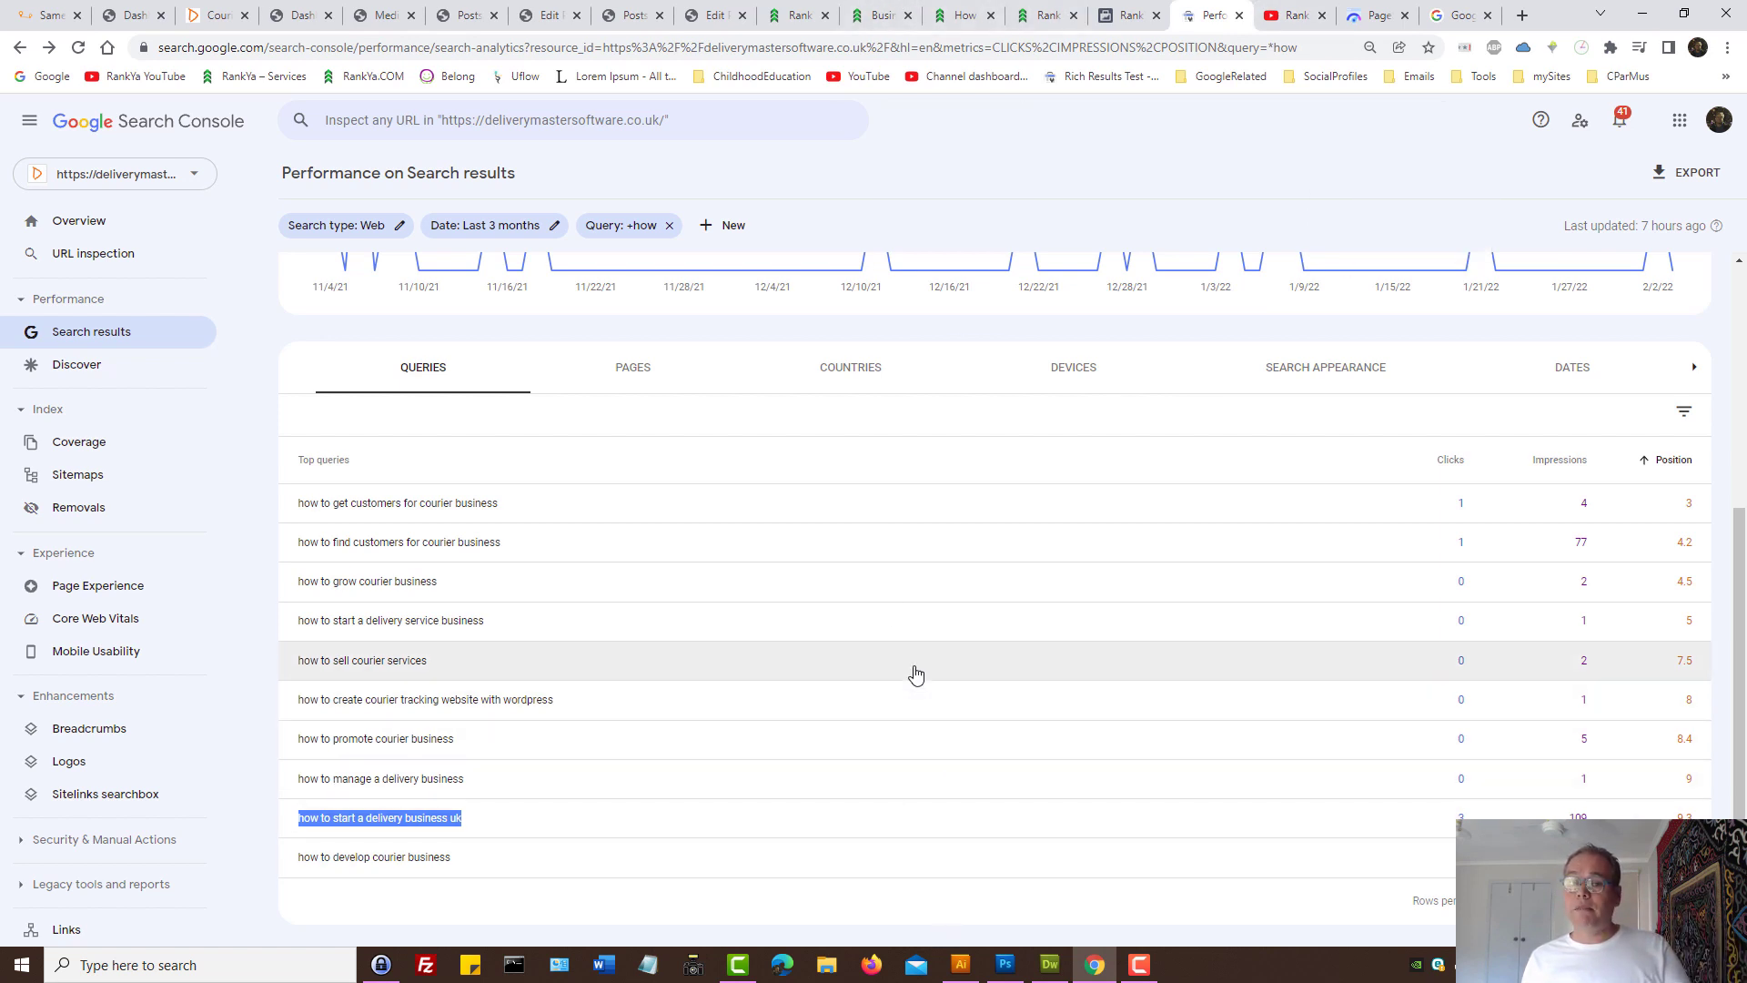
# Glance at the NOTES 2022 draft, Search Console and Adobe Illustrator, ending on the RankYa homepage.
pyautogui.click(714, 16)
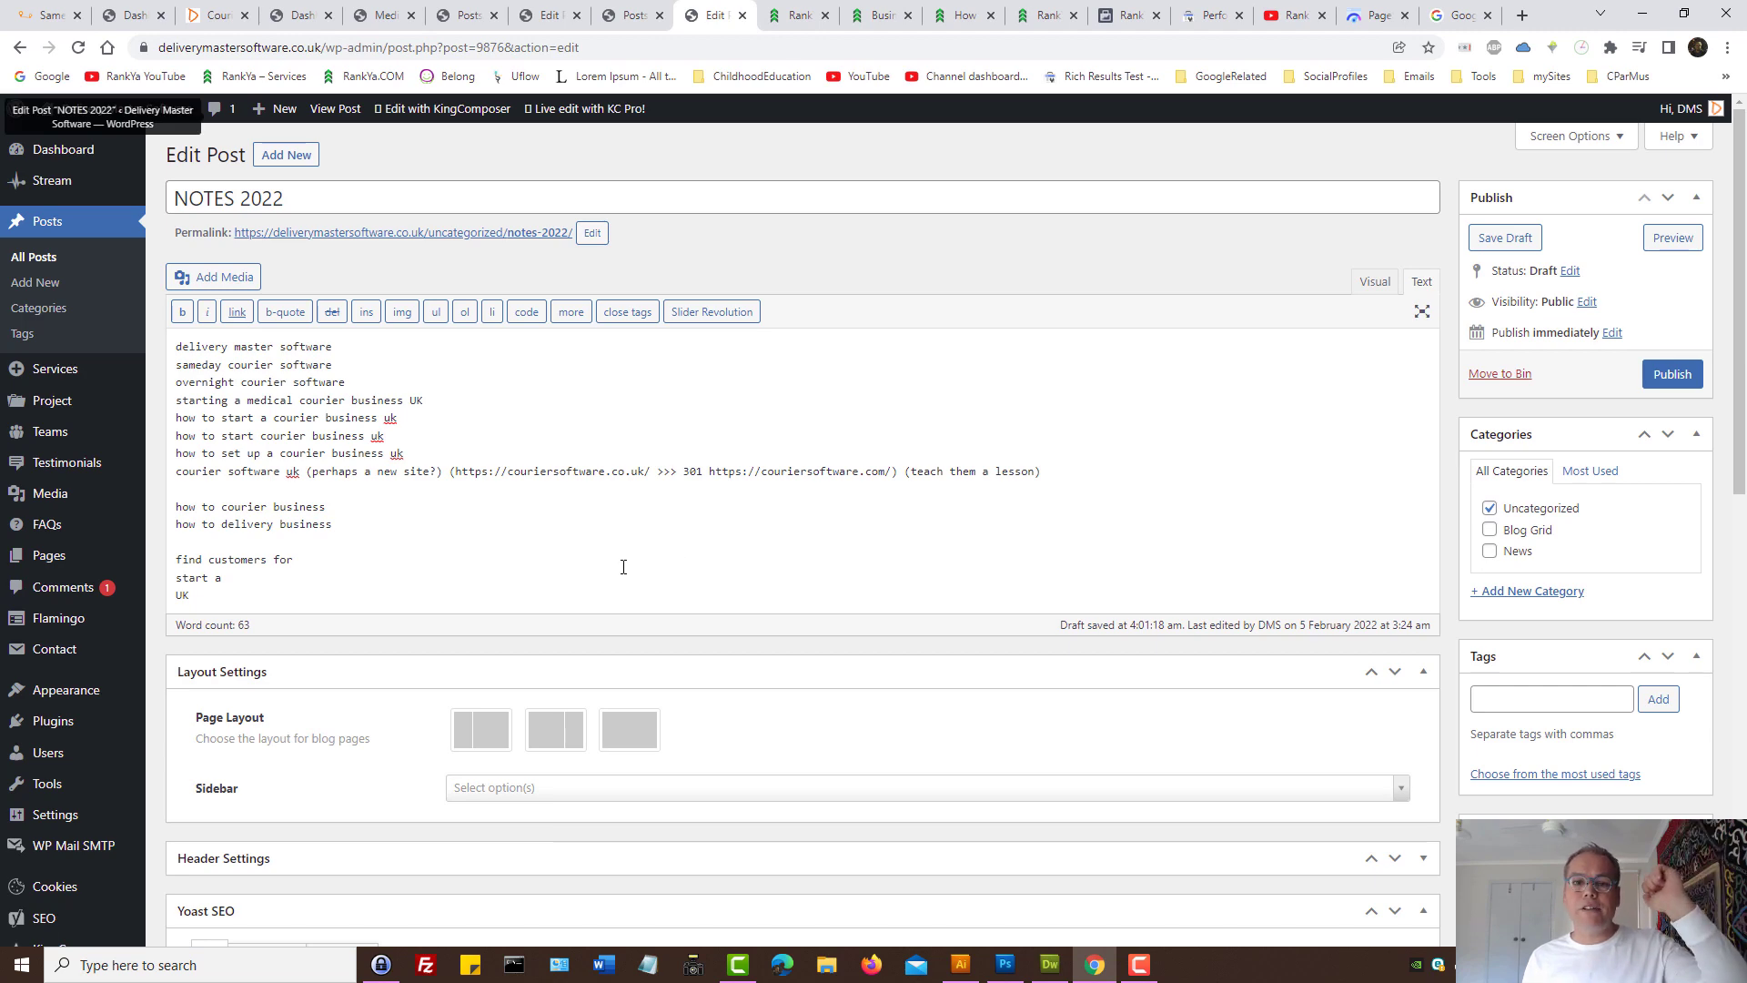
pyautogui.click(1215, 15)
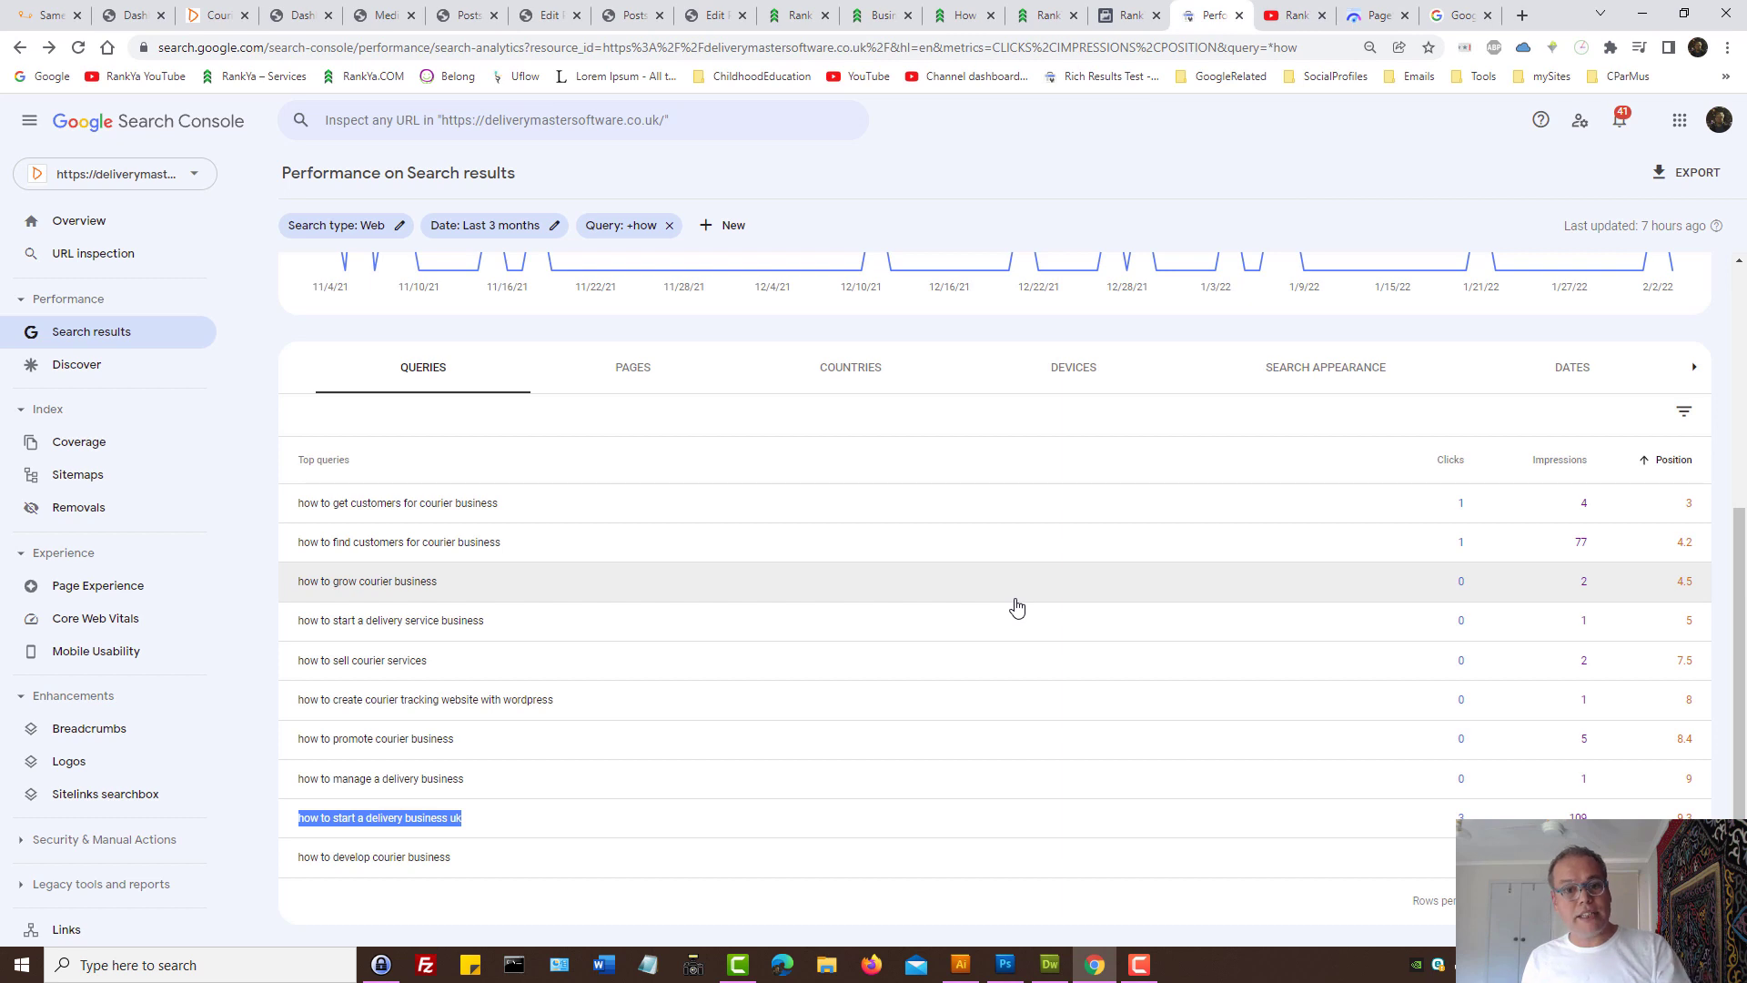
pyautogui.click(960, 964)
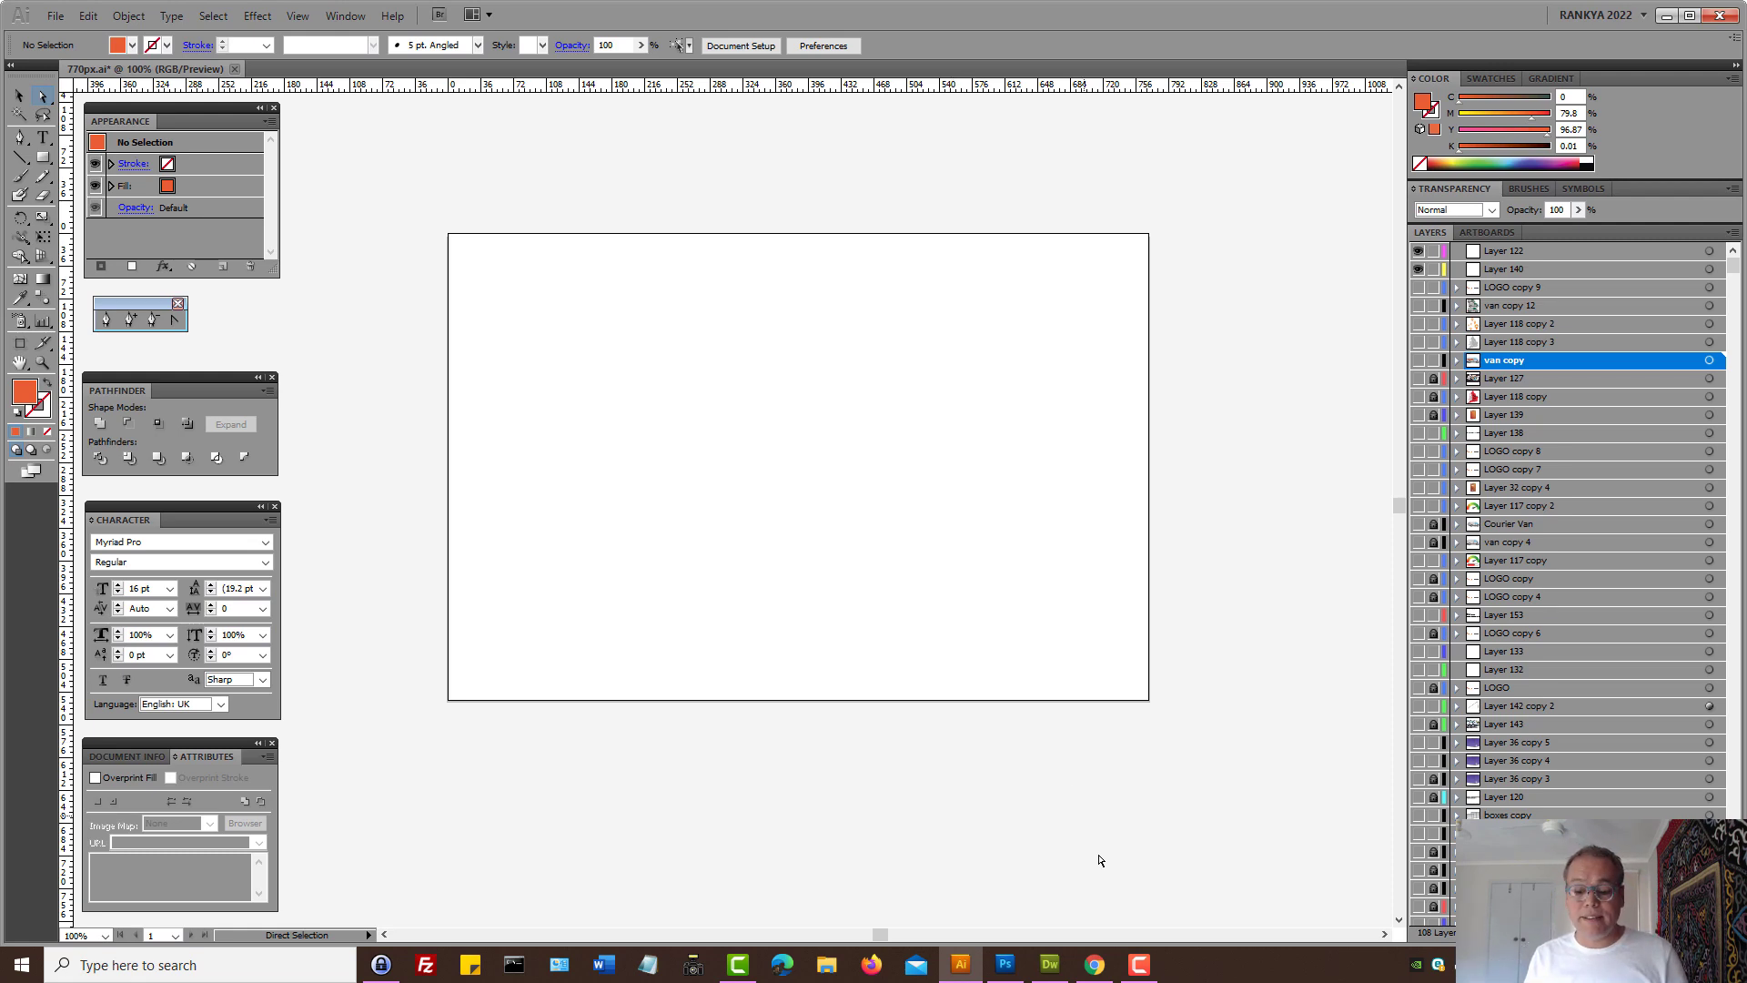
pyautogui.click(1095, 964)
pyautogui.click(787, 13)
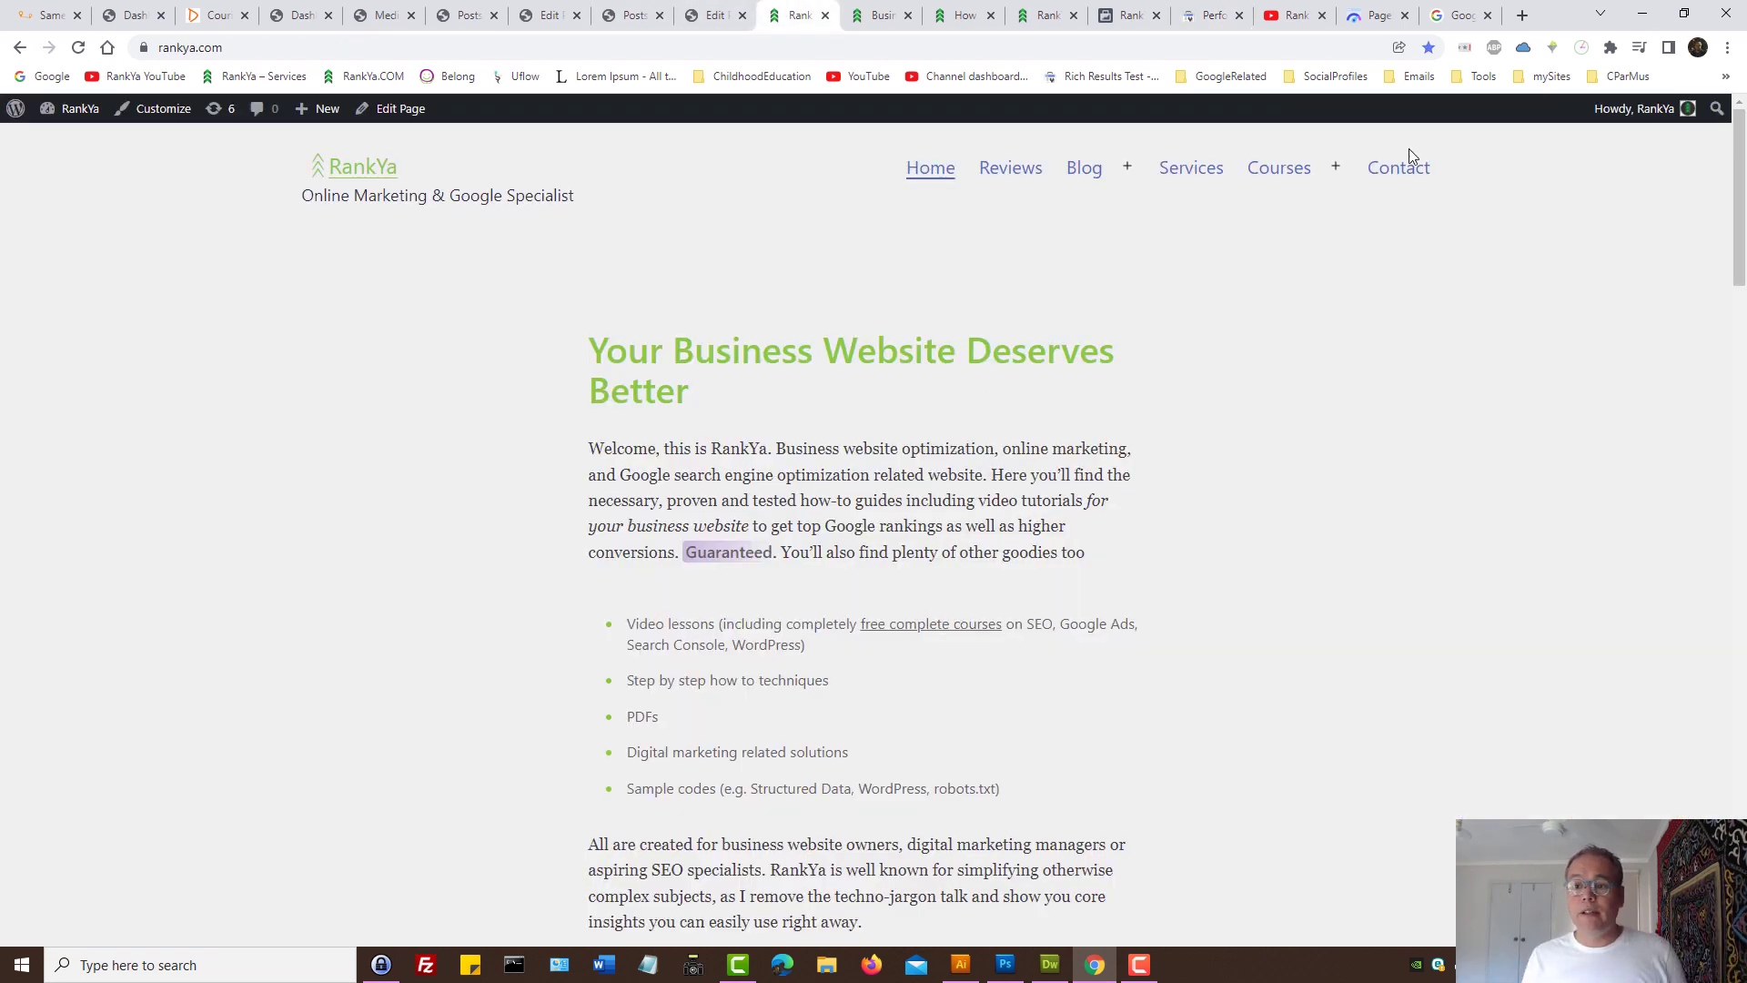
# Select the courier post's title in the editor, then move via Google Search to the RankYa YouTube channel.
pyautogui.click(1454, 13)
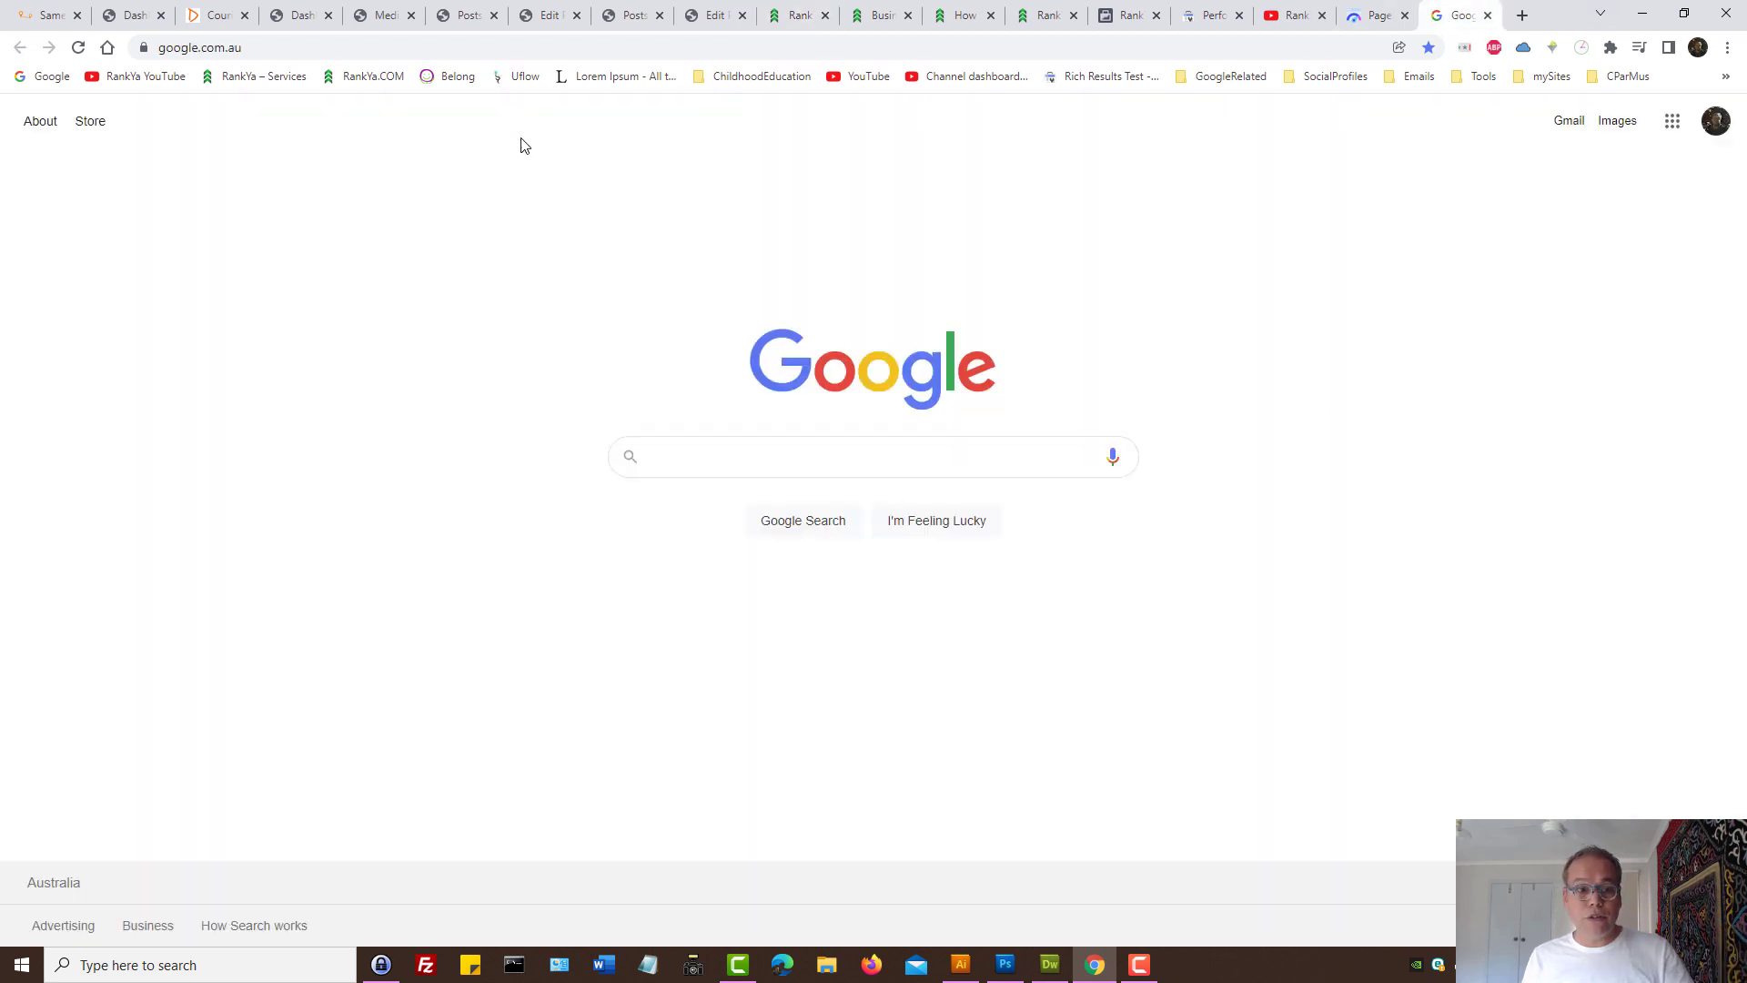
pyautogui.click(551, 16)
pyautogui.tripleClick(330, 198)
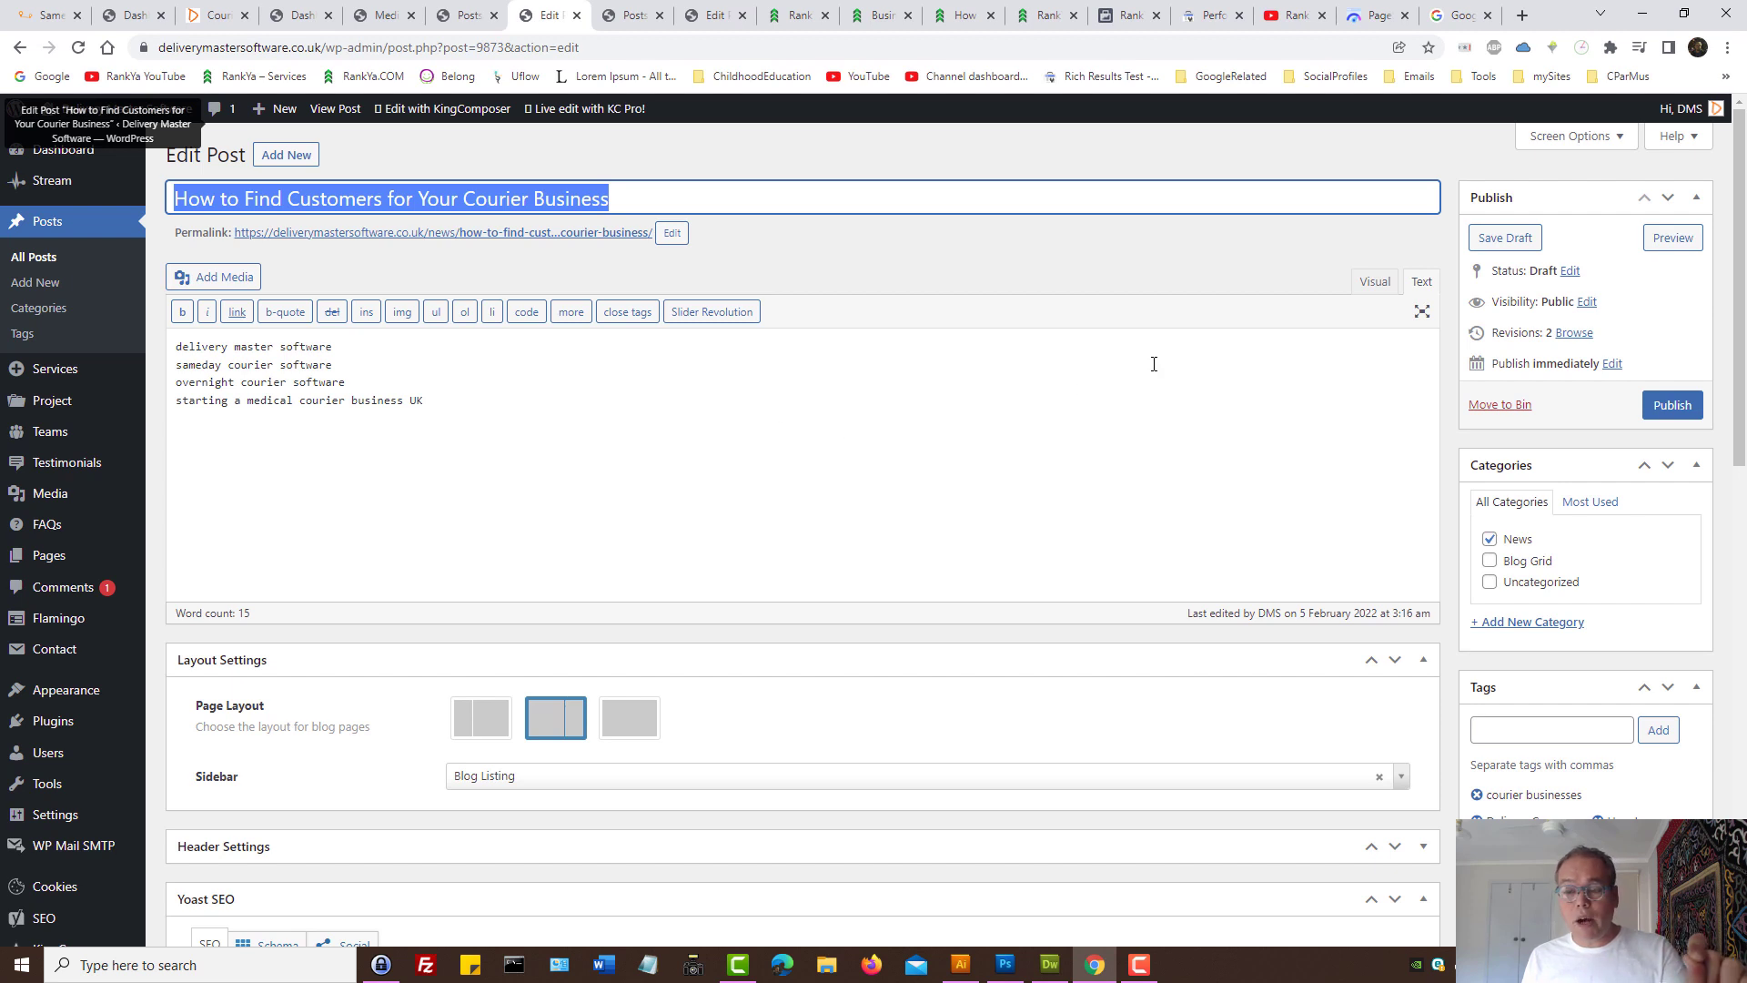
pyautogui.click(1426, 15)
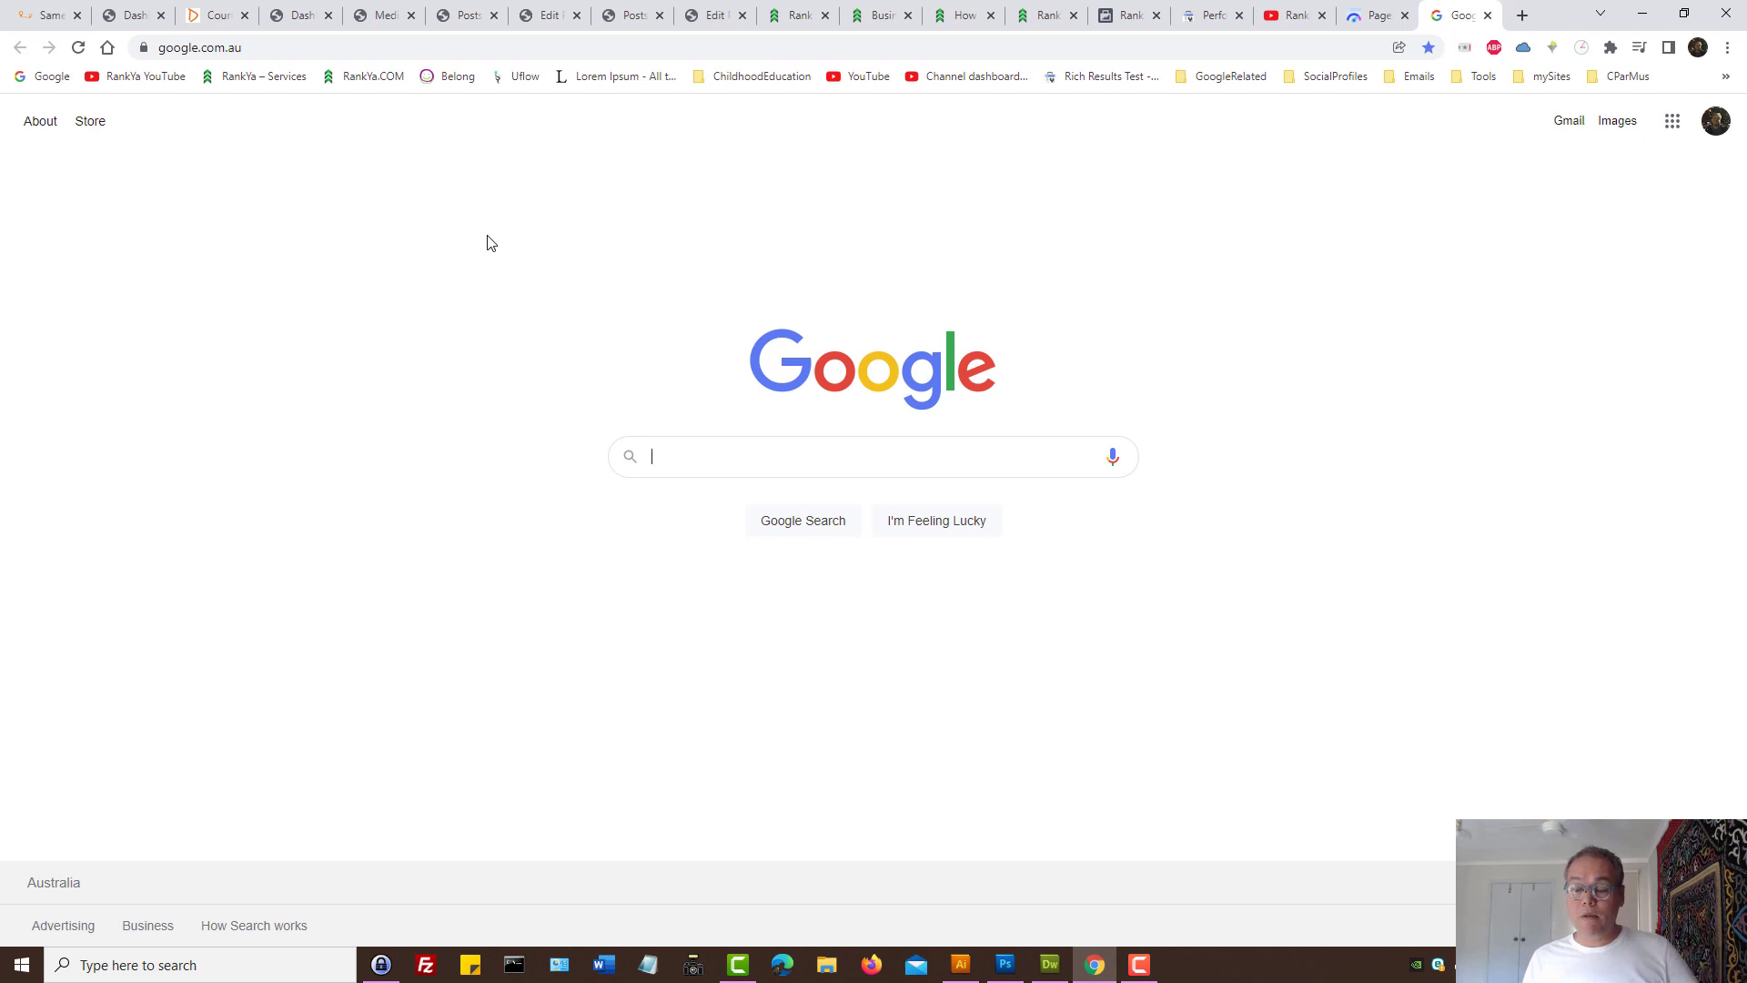
pyautogui.click(1301, 7)
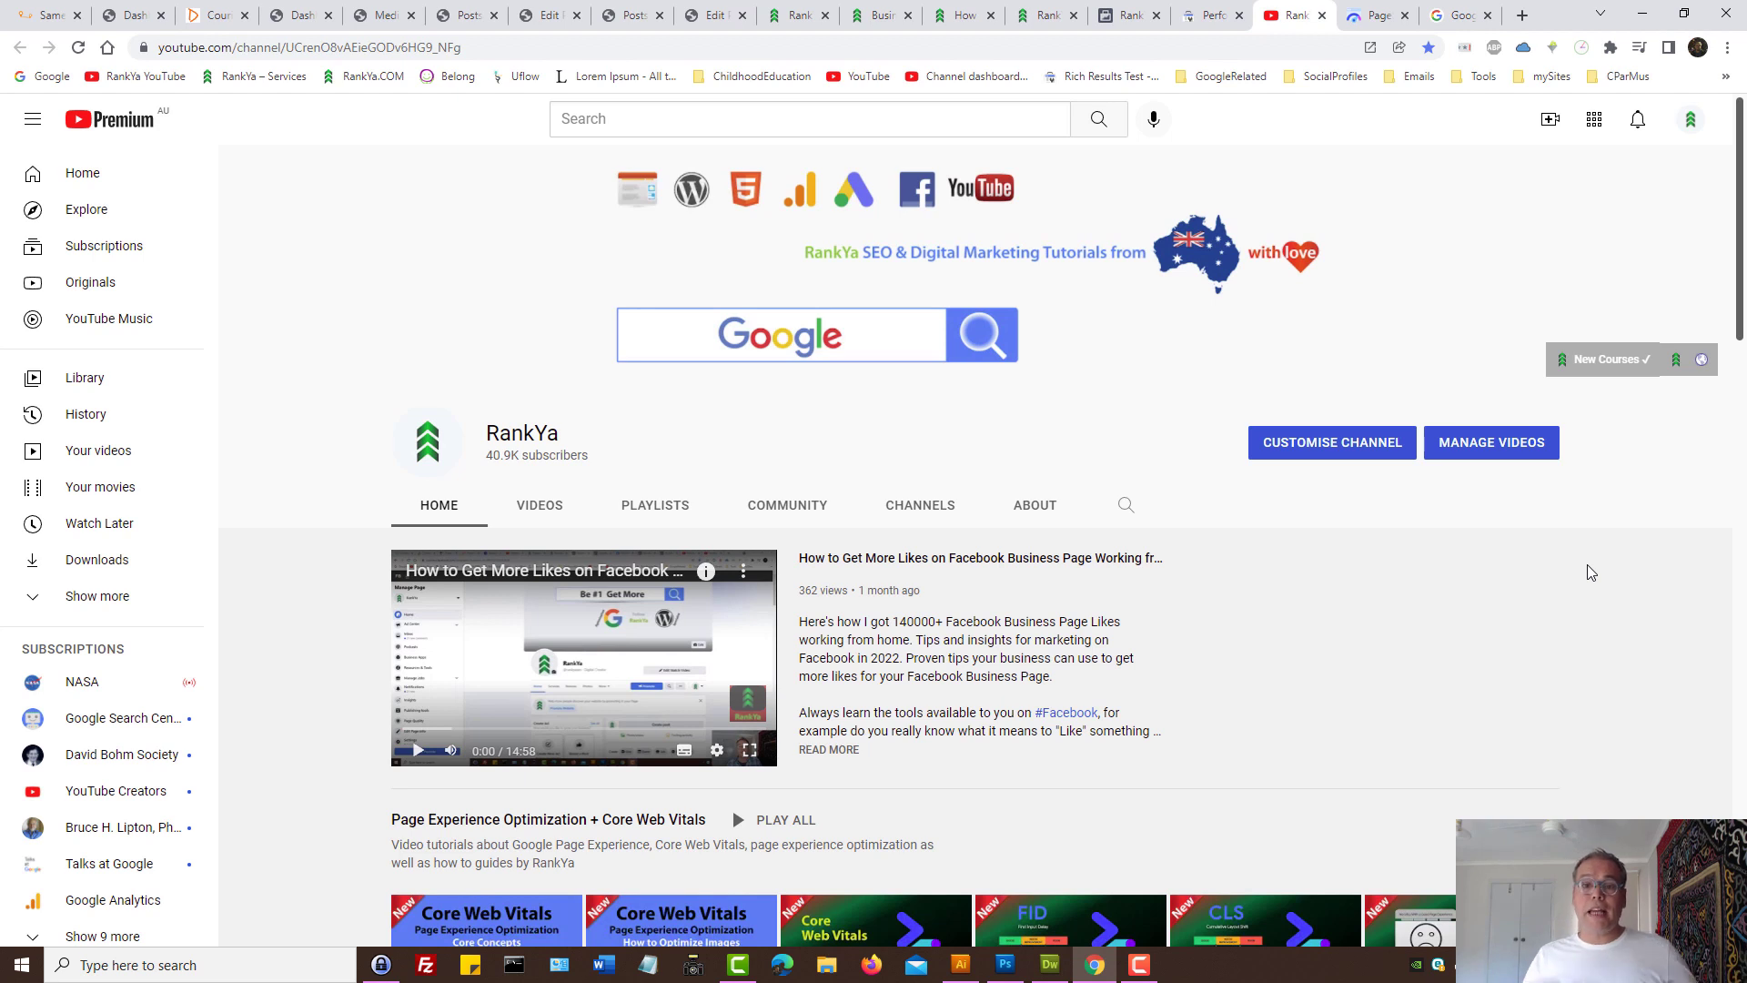